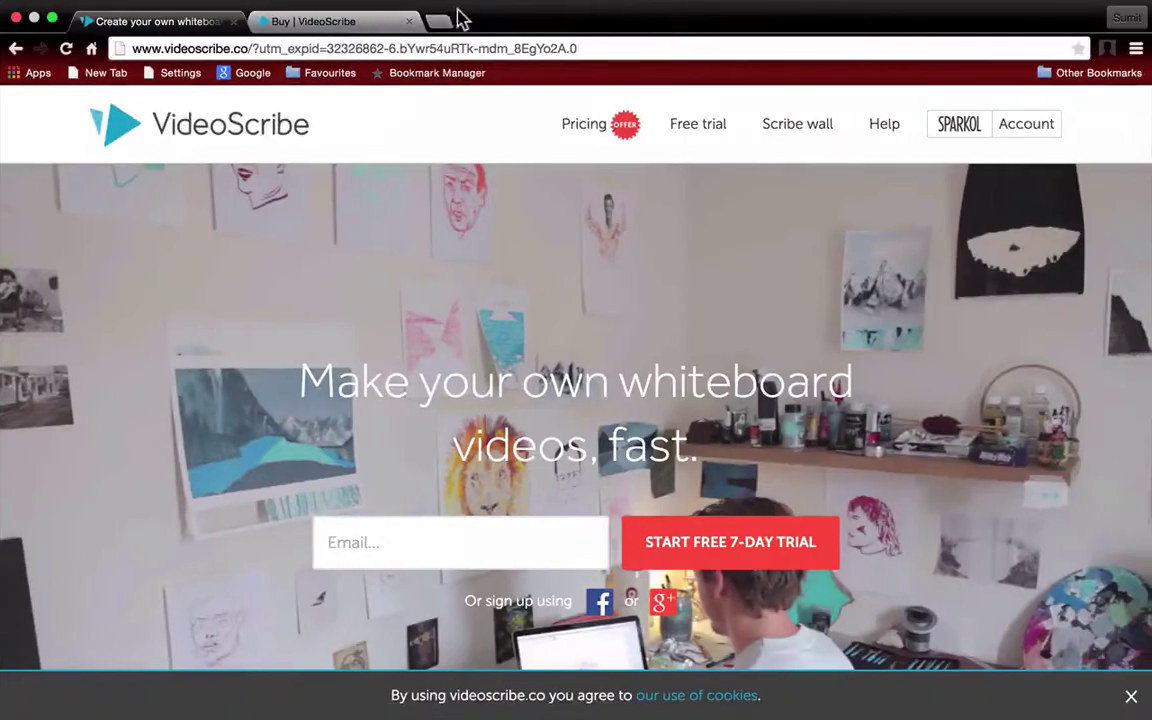
Step: Load YouTube in a new Chrome tab from the youtube.com autocomplete
{"action": "left_click", "coordinate": [436, 24]}
{"action": "type", "text": "y"}
{"action": "key", "text": "Return"}
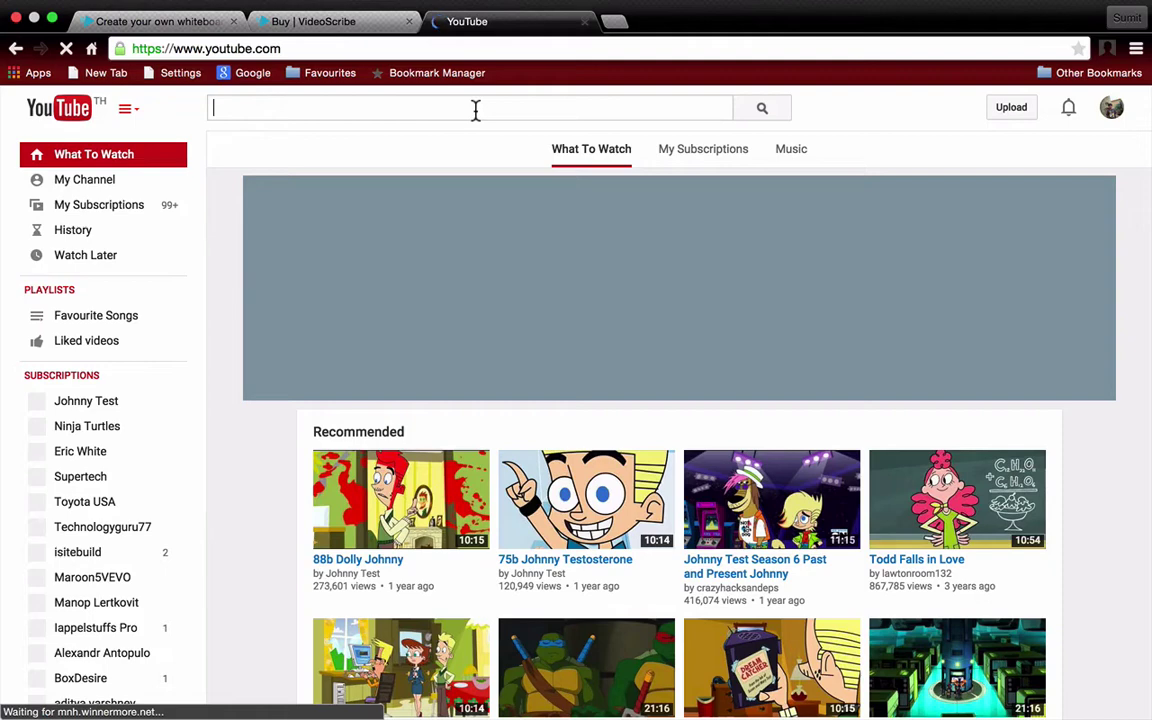
Step: Search YouTube for 'supertech trailer' and open the Subscribe to SuperTech Today video
{"action": "type", "text": "super"}
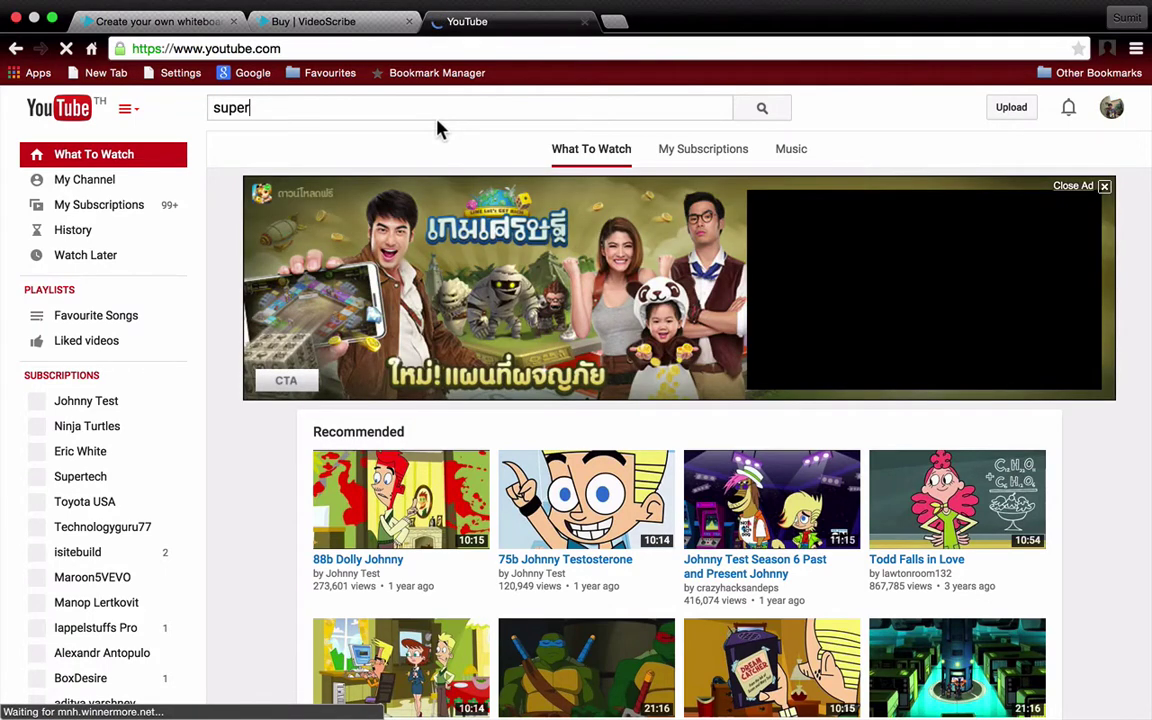
{"action": "type", "text": "tech trai"}
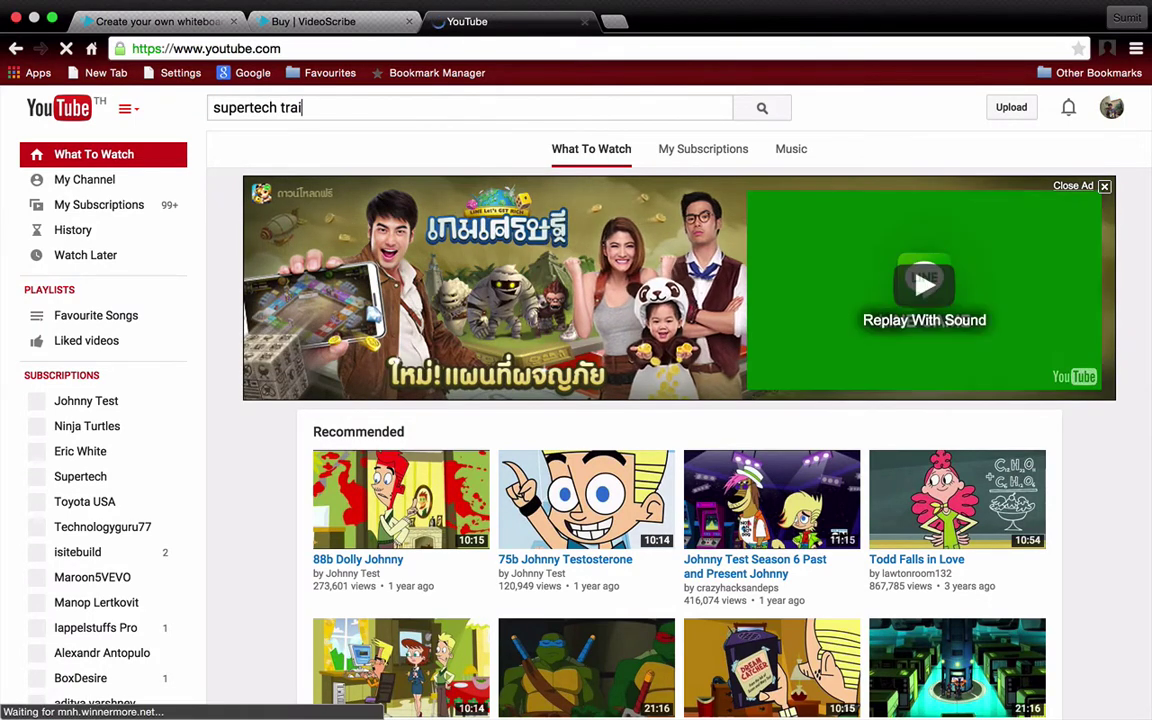
{"action": "type", "text": "ler"}
{"action": "key", "text": "Return"}
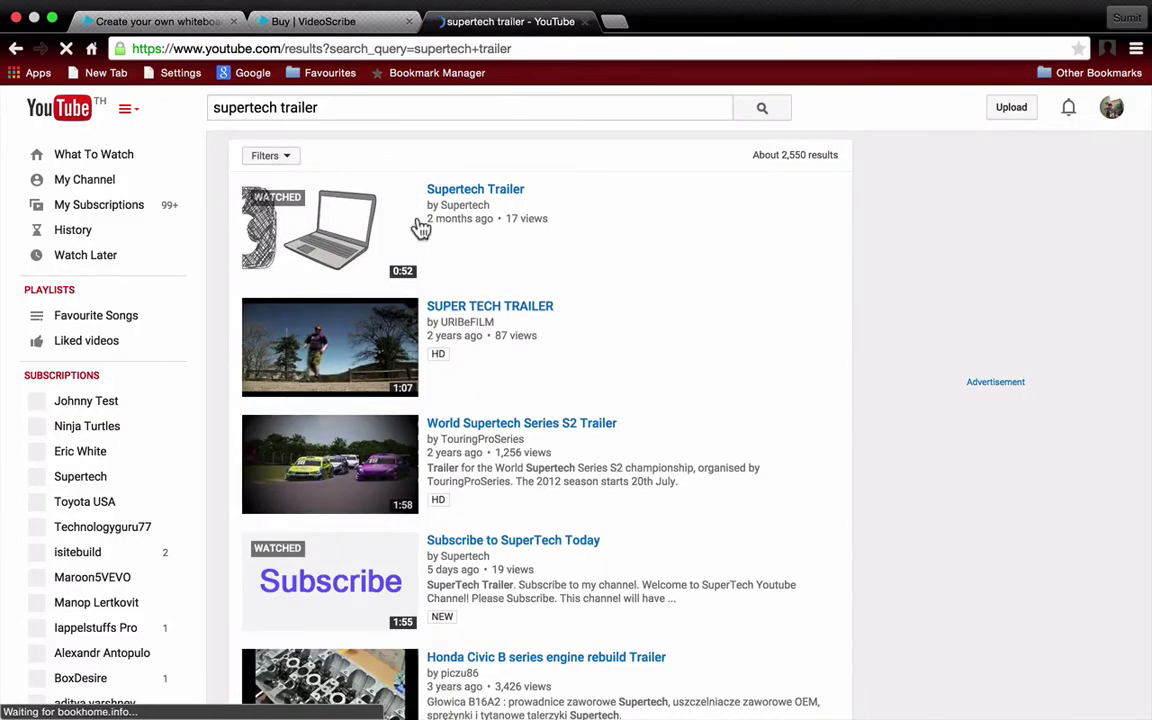
{"action": "left_click", "coordinate": [351, 583]}
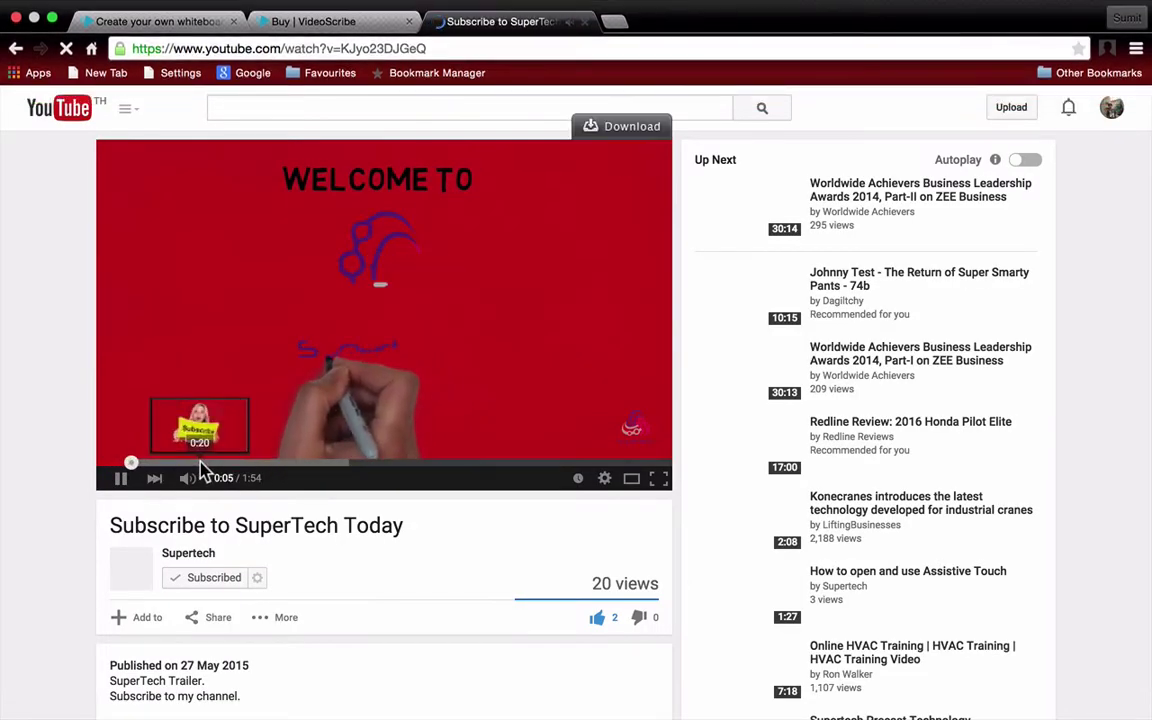
Step: Skip the video ahead, pause it at 0:38, and return to the VideoScribe homepage tab
{"action": "left_click_drag", "start_coordinate": [203, 464], "coordinate": [285, 464]}
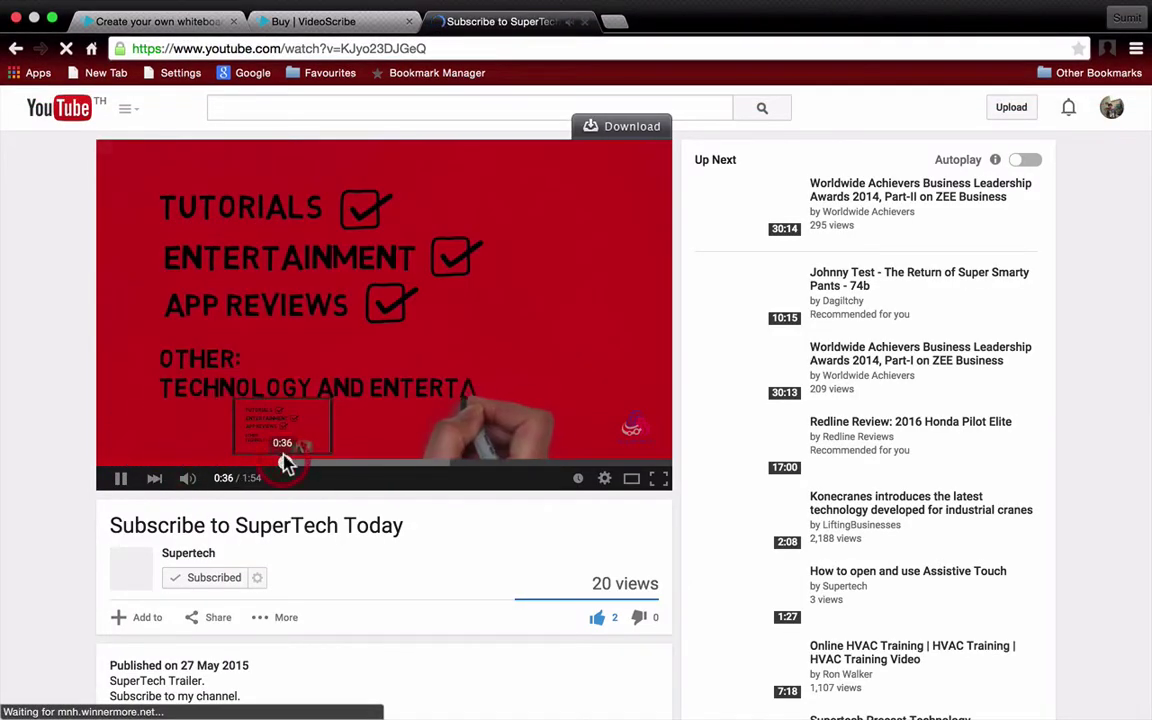
{"action": "left_click", "coordinate": [466, 257]}
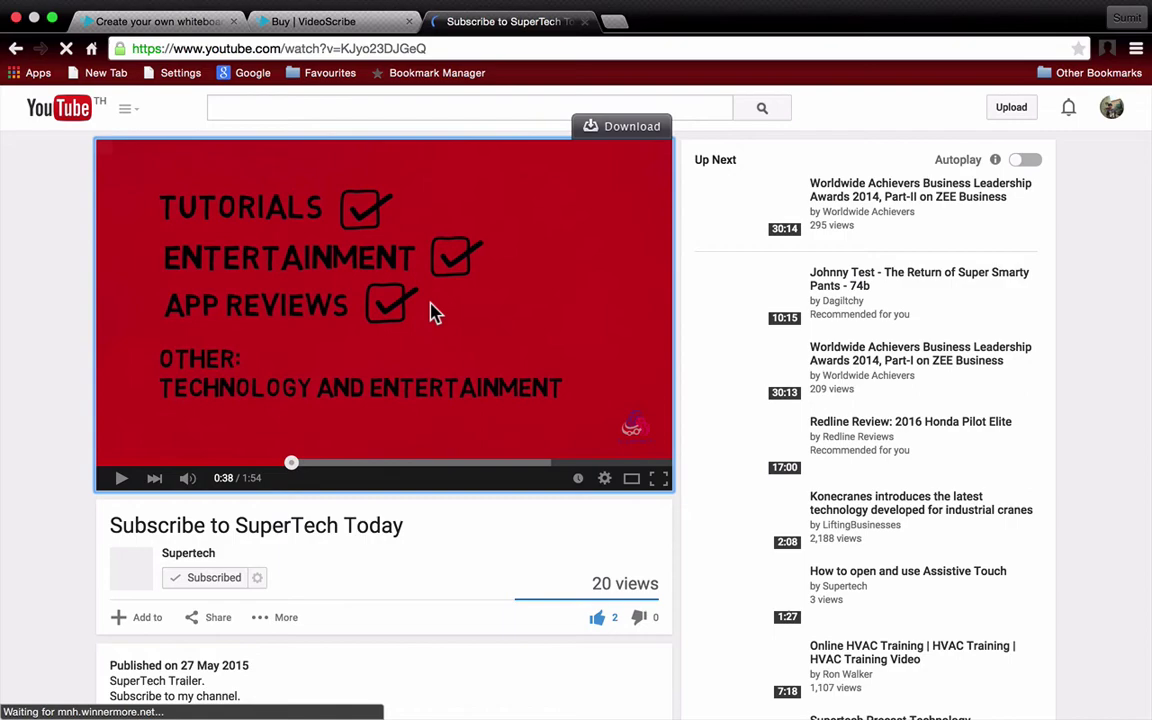
{"action": "left_click", "coordinate": [105, 21]}
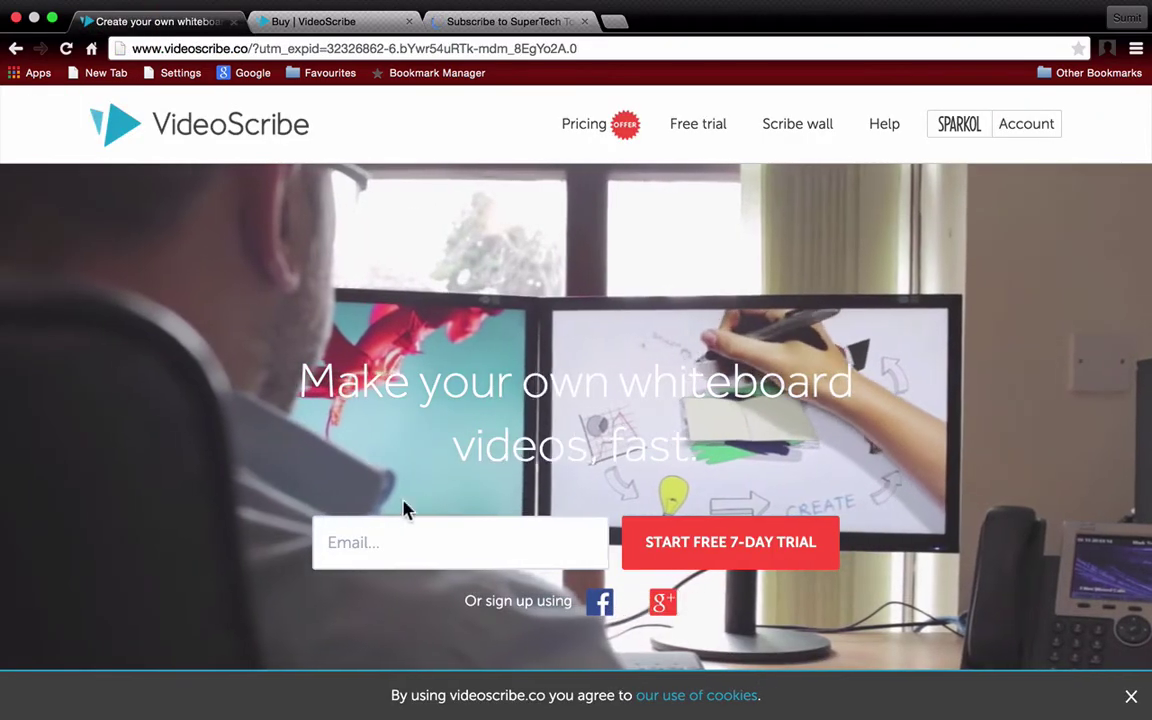
Step: Play the How VideoScribe works demo video and close the blank tab it pops up
{"action": "scroll", "coordinate": [490, 527], "scroll_direction": "down", "scroll_amount": 5}
{"action": "scroll", "coordinate": [490, 533], "scroll_direction": "down", "scroll_amount": 1}
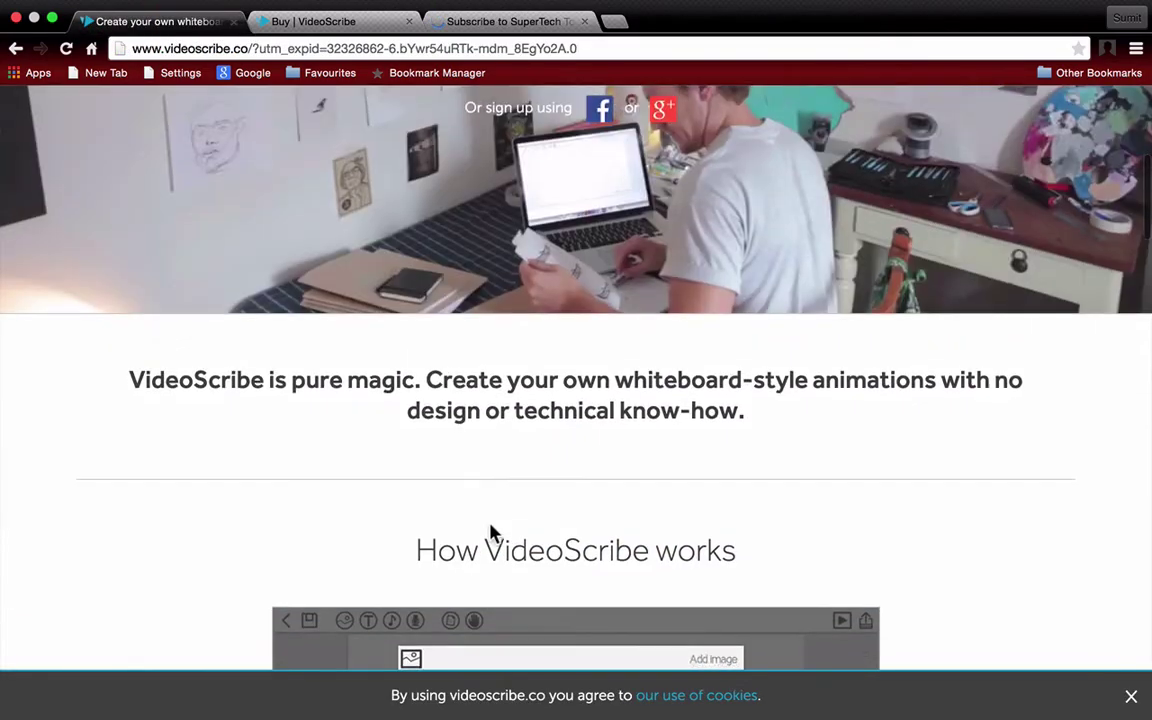
{"action": "scroll", "coordinate": [490, 533], "scroll_direction": "down", "scroll_amount": 2}
{"action": "scroll", "coordinate": [490, 533], "scroll_direction": "down", "scroll_amount": 2}
{"action": "scroll", "coordinate": [490, 533], "scroll_direction": "down", "scroll_amount": 2}
{"action": "scroll", "coordinate": [490, 531], "scroll_direction": "down", "scroll_amount": 1}
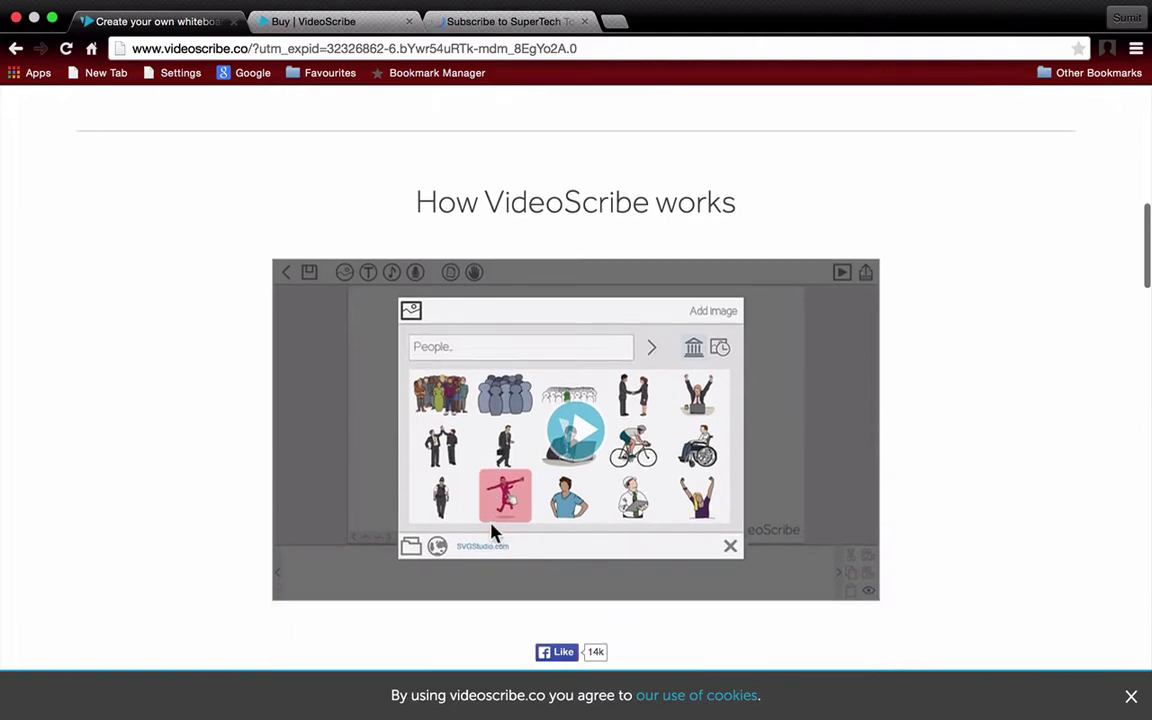
{"action": "left_click", "coordinate": [580, 432]}
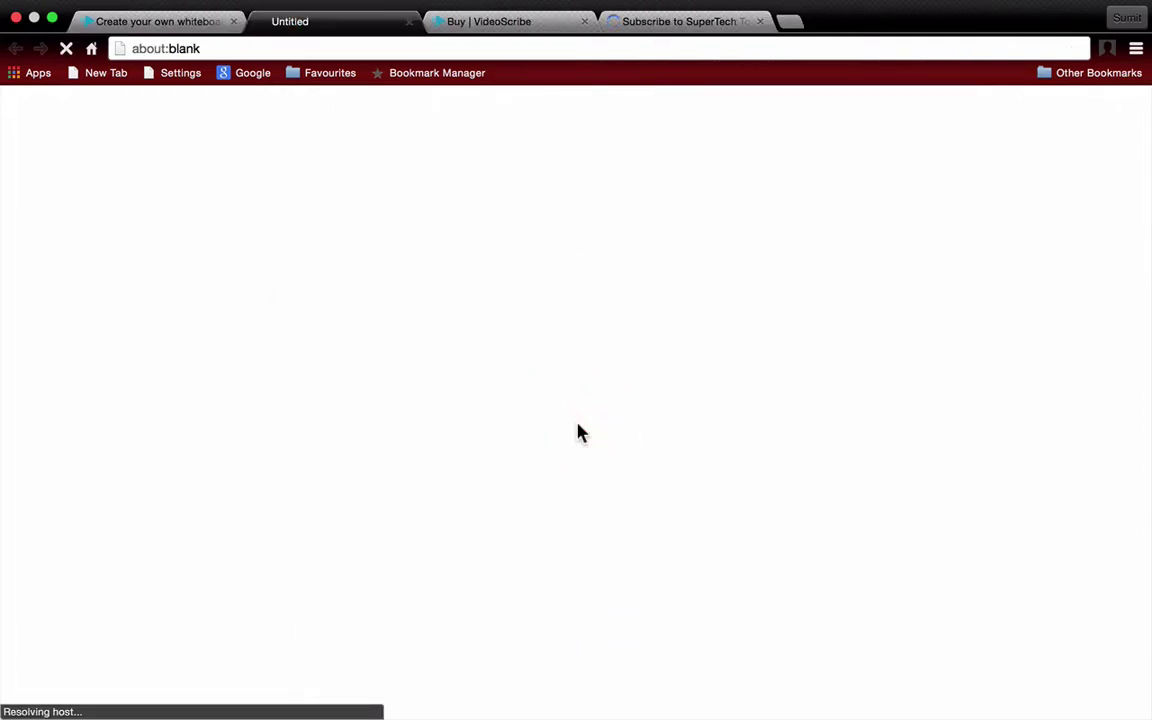
{"action": "left_click", "coordinate": [400, 21]}
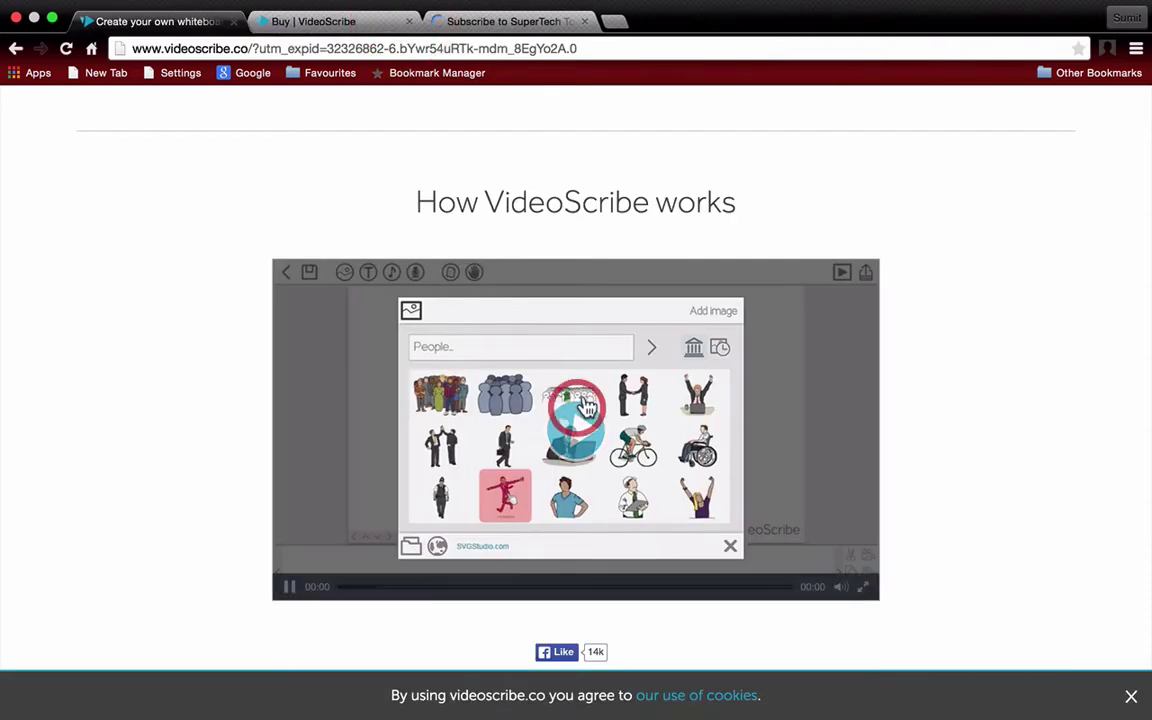
{"action": "scroll", "coordinate": [658, 300], "scroll_direction": "down", "scroll_amount": 1}
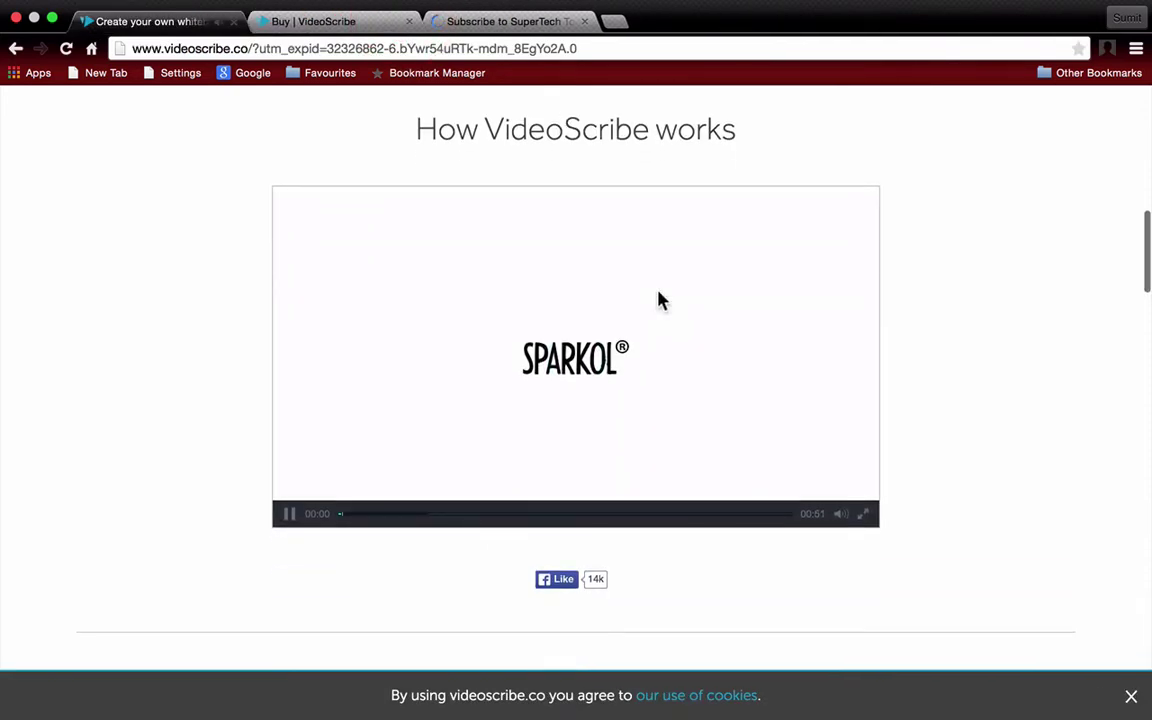
Step: Watch the demo full screen, pause it at 0:41, then exit full screen
{"action": "left_click", "coordinate": [864, 514]}
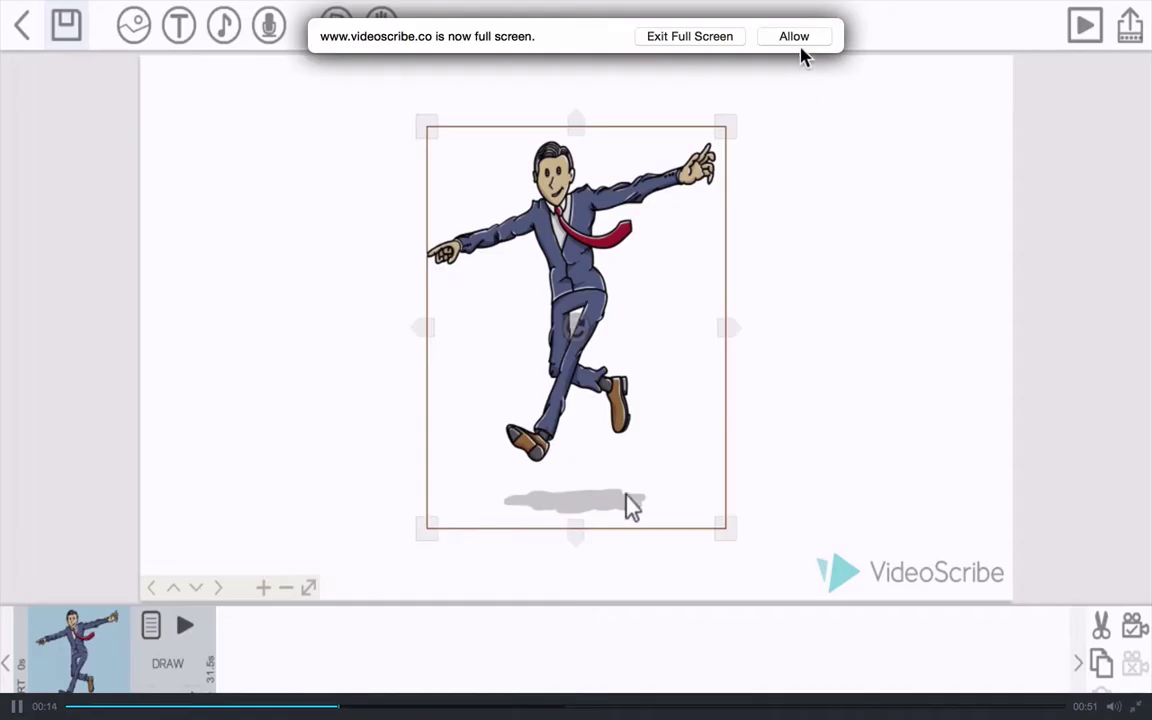
{"action": "left_click", "coordinate": [800, 42]}
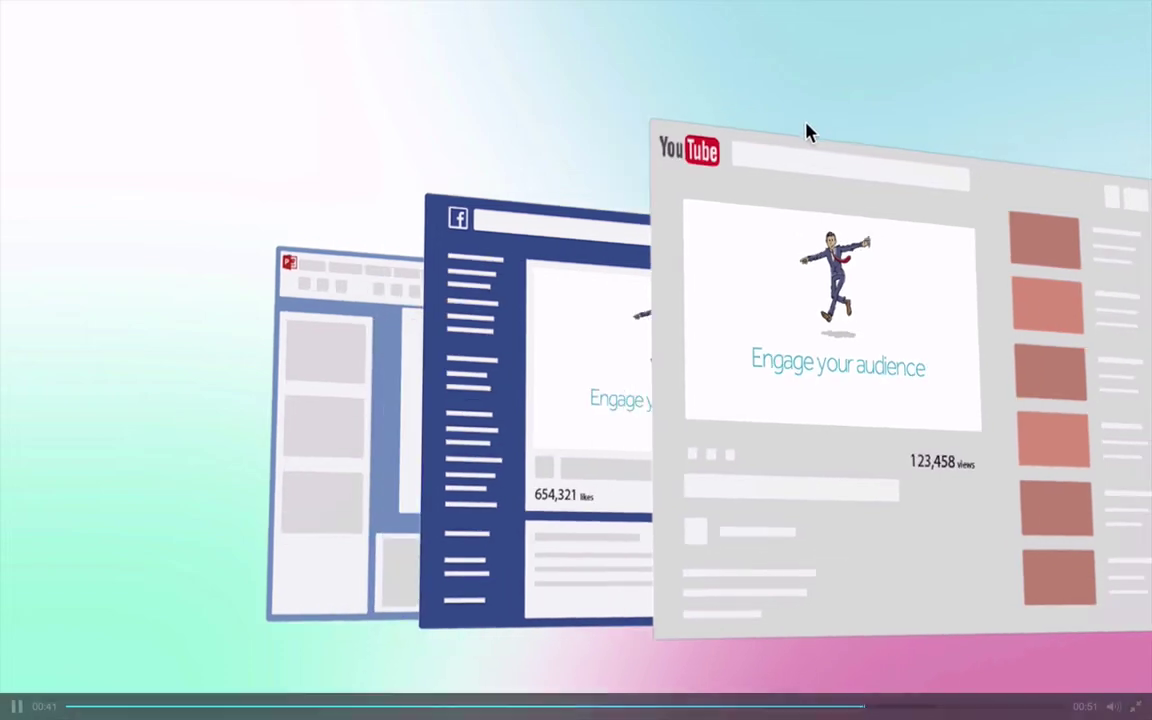
{"action": "left_click", "coordinate": [806, 132]}
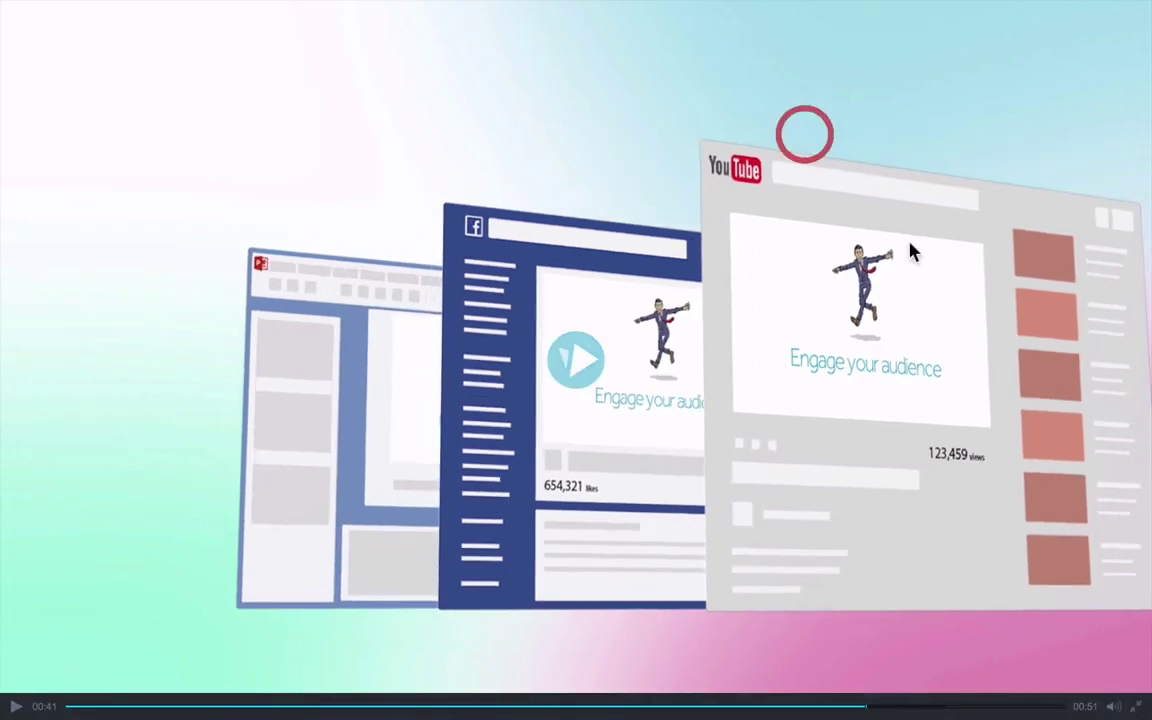
{"action": "left_click", "coordinate": [1135, 706]}
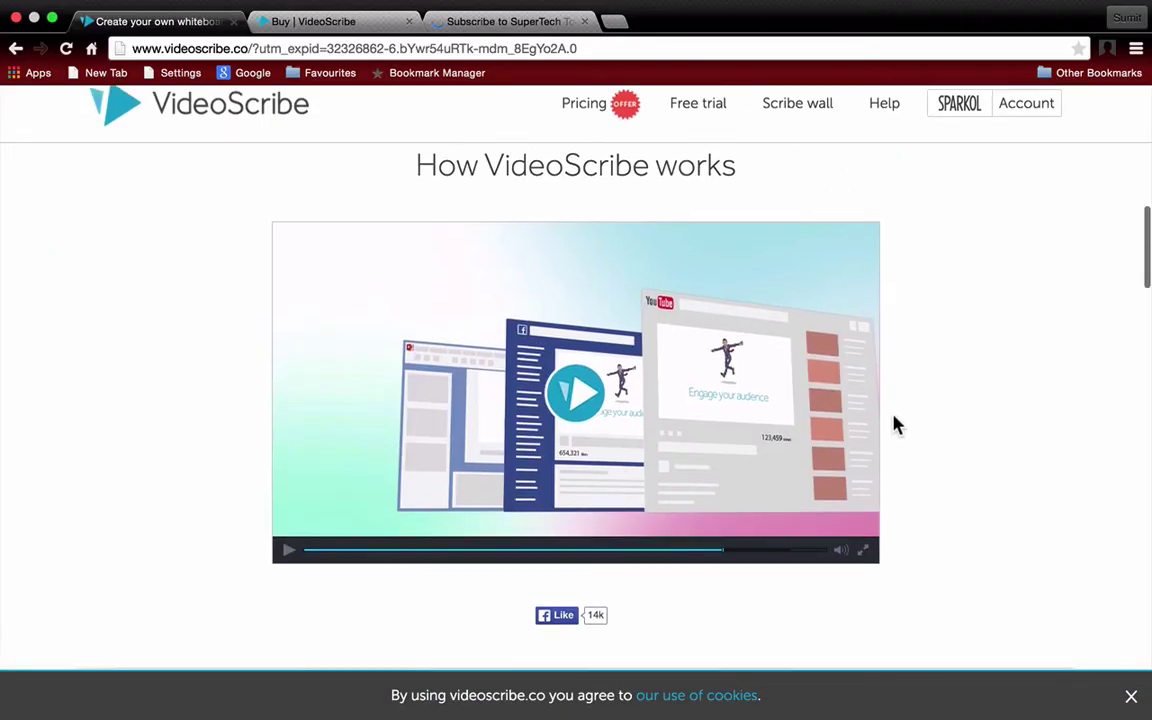
{"action": "scroll", "coordinate": [896, 425], "scroll_direction": "up", "scroll_amount": 1}
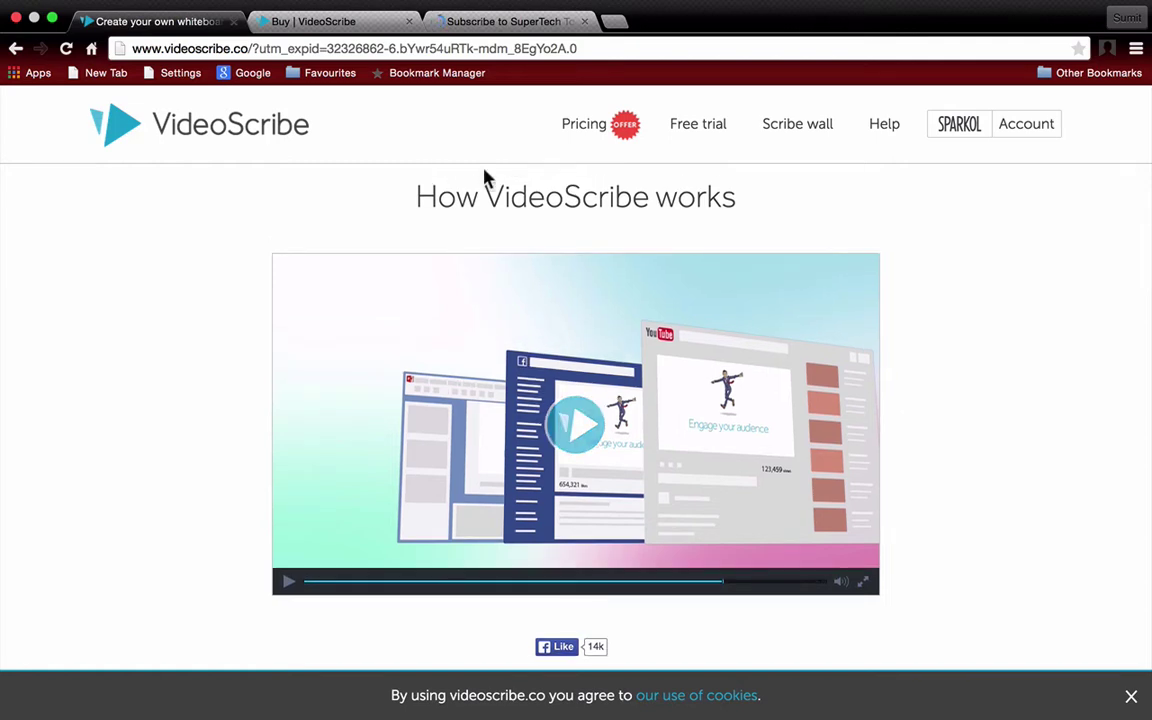
{"action": "left_click", "coordinate": [290, 21]}
{"action": "scroll", "coordinate": [409, 310], "scroll_direction": "down", "scroll_amount": 1}
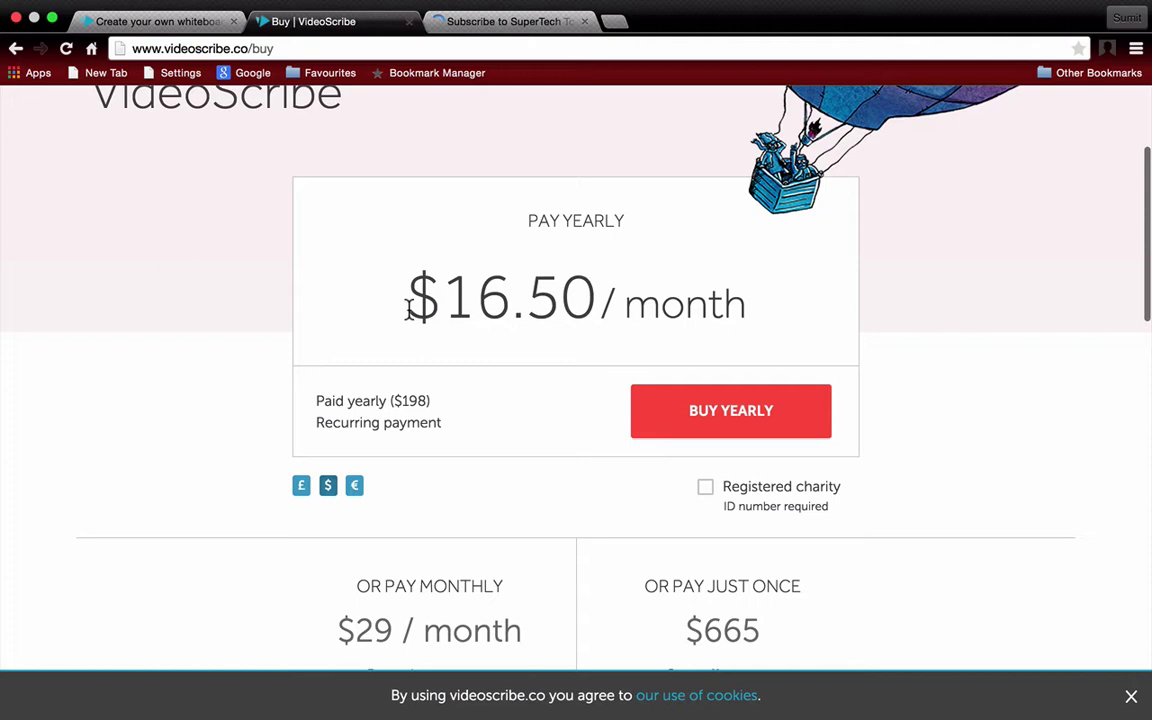
{"action": "scroll", "coordinate": [420, 314], "scroll_direction": "up", "scroll_amount": 1}
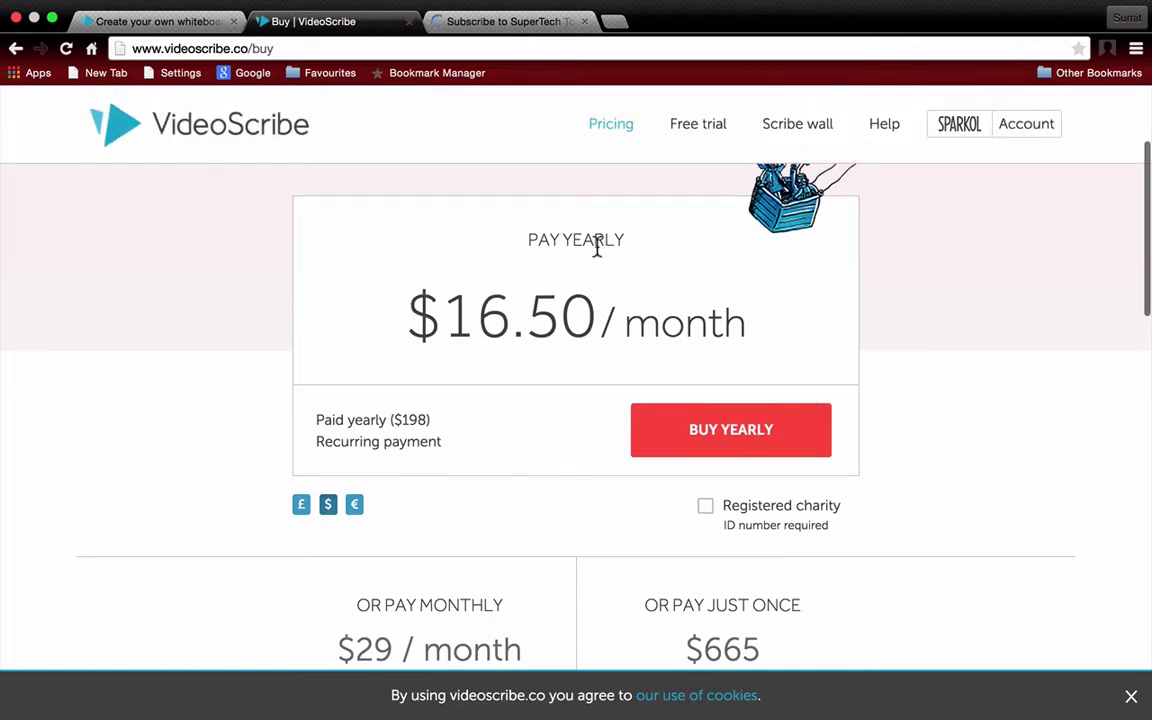
{"action": "triple_click", "coordinate": [404, 420]}
{"action": "left_click", "coordinate": [404, 422]}
{"action": "scroll", "coordinate": [457, 196], "scroll_direction": "down", "scroll_amount": 3}
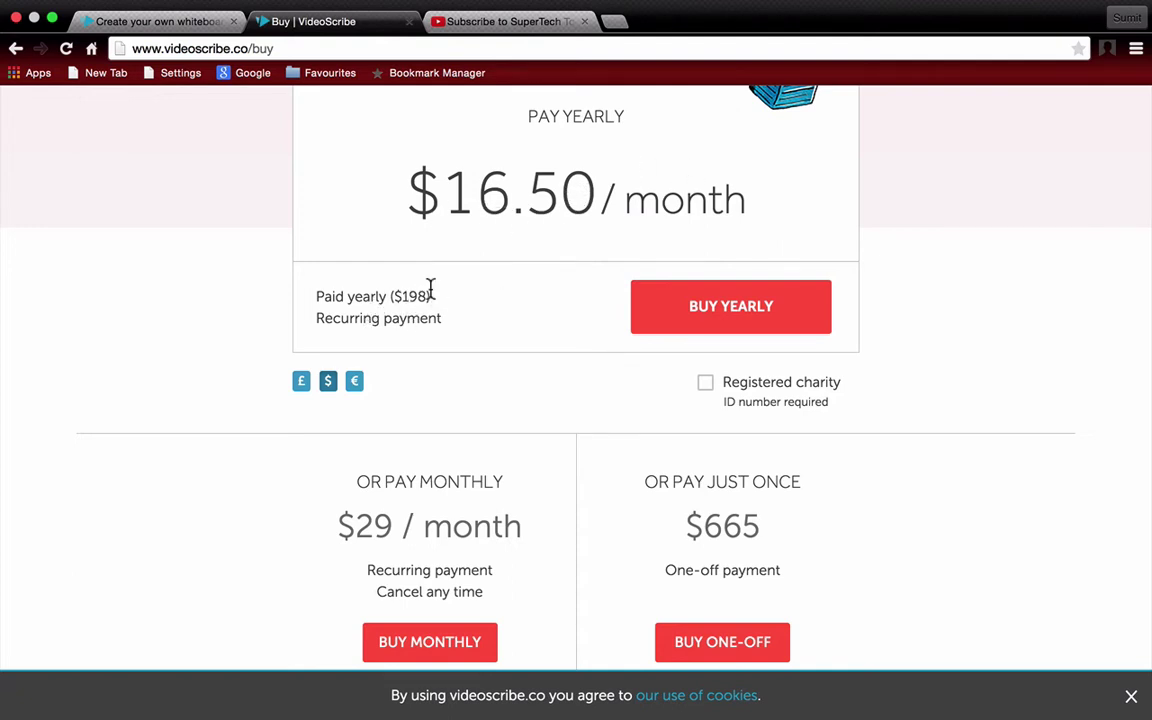
{"action": "scroll", "coordinate": [455, 421], "scroll_direction": "down", "scroll_amount": 3}
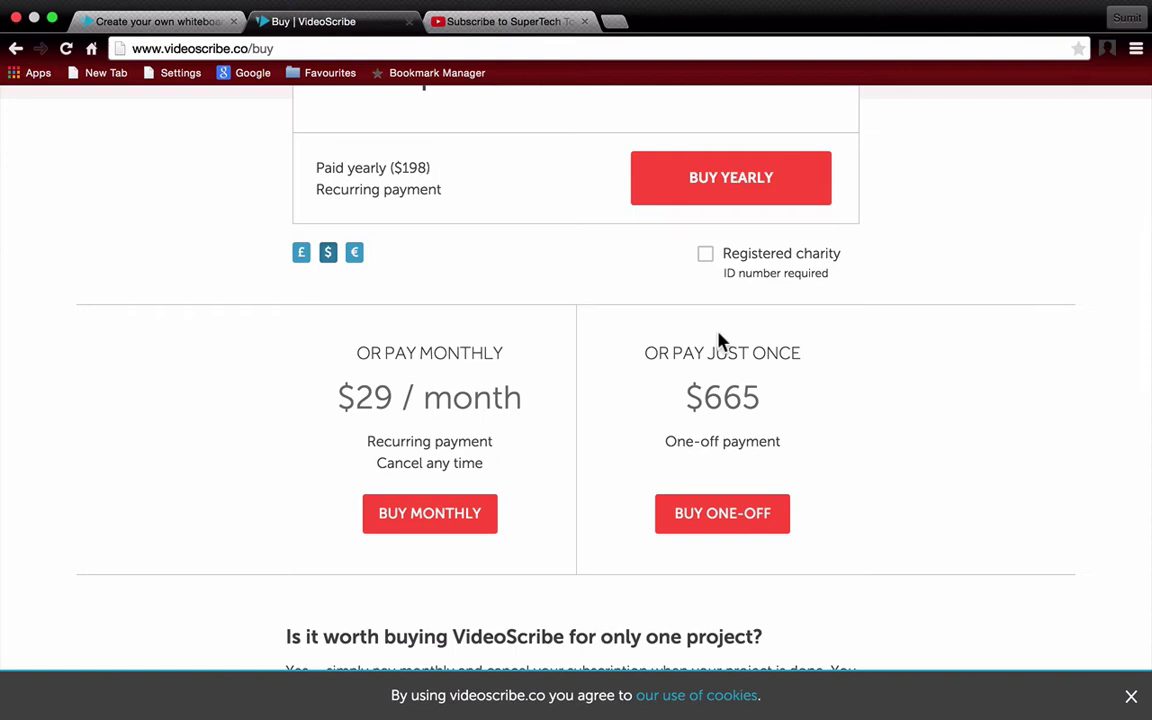
{"action": "scroll", "coordinate": [686, 427], "scroll_direction": "up", "scroll_amount": 1}
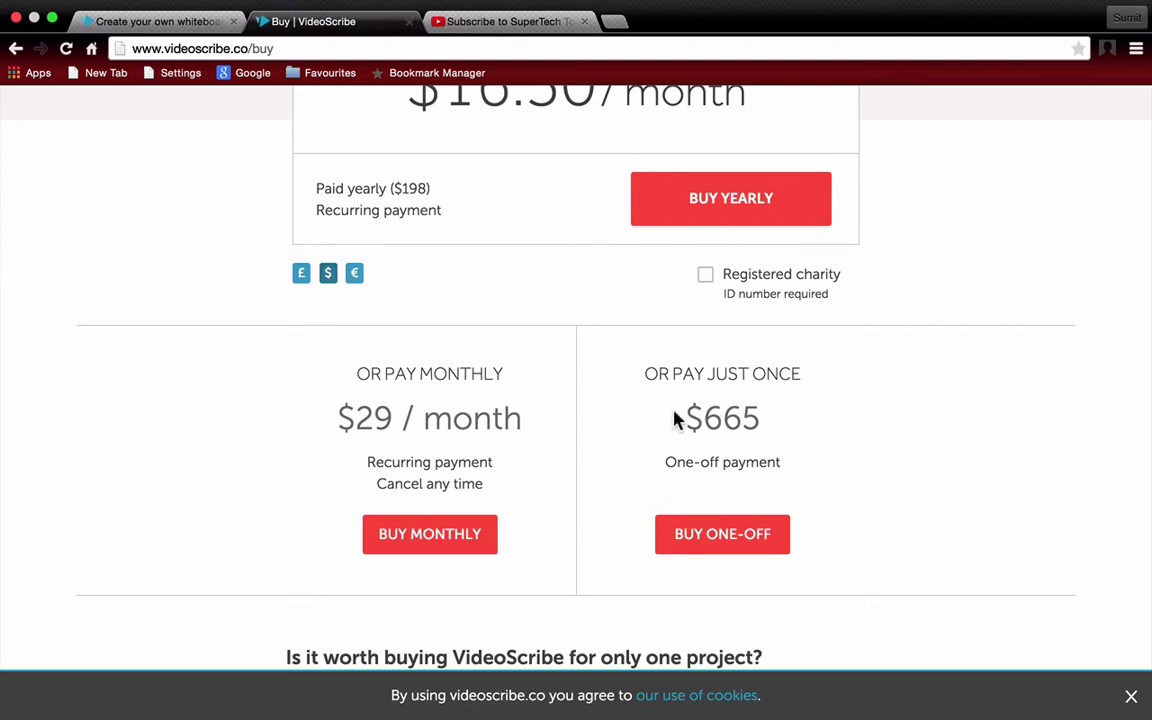
{"action": "left_click", "coordinate": [140, 40]}
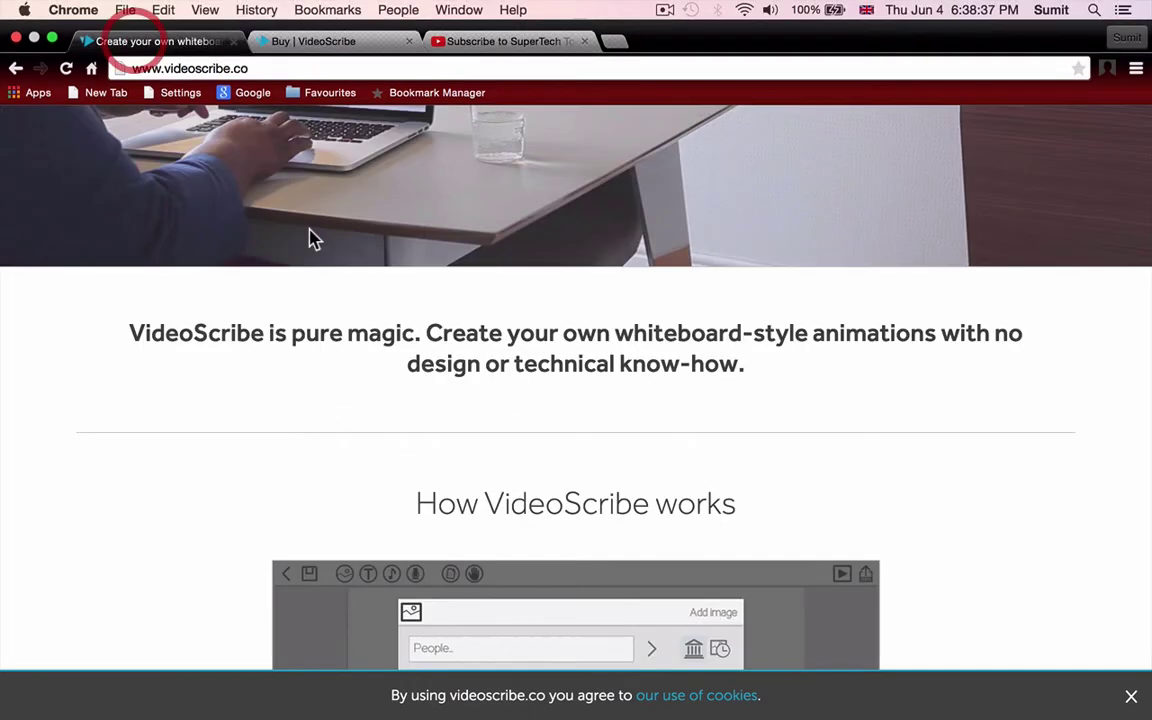
{"action": "scroll", "coordinate": [466, 458], "scroll_direction": "up", "scroll_amount": 5}
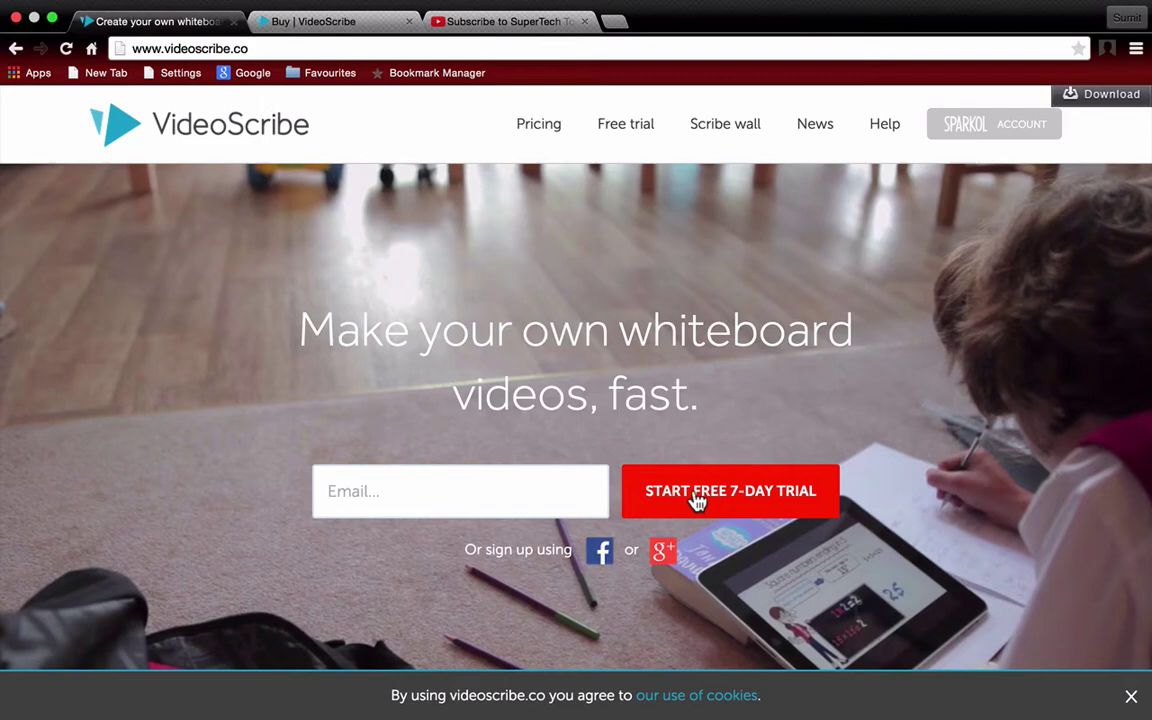
{"action": "scroll", "coordinate": [491, 272], "scroll_direction": "down", "scroll_amount": 1}
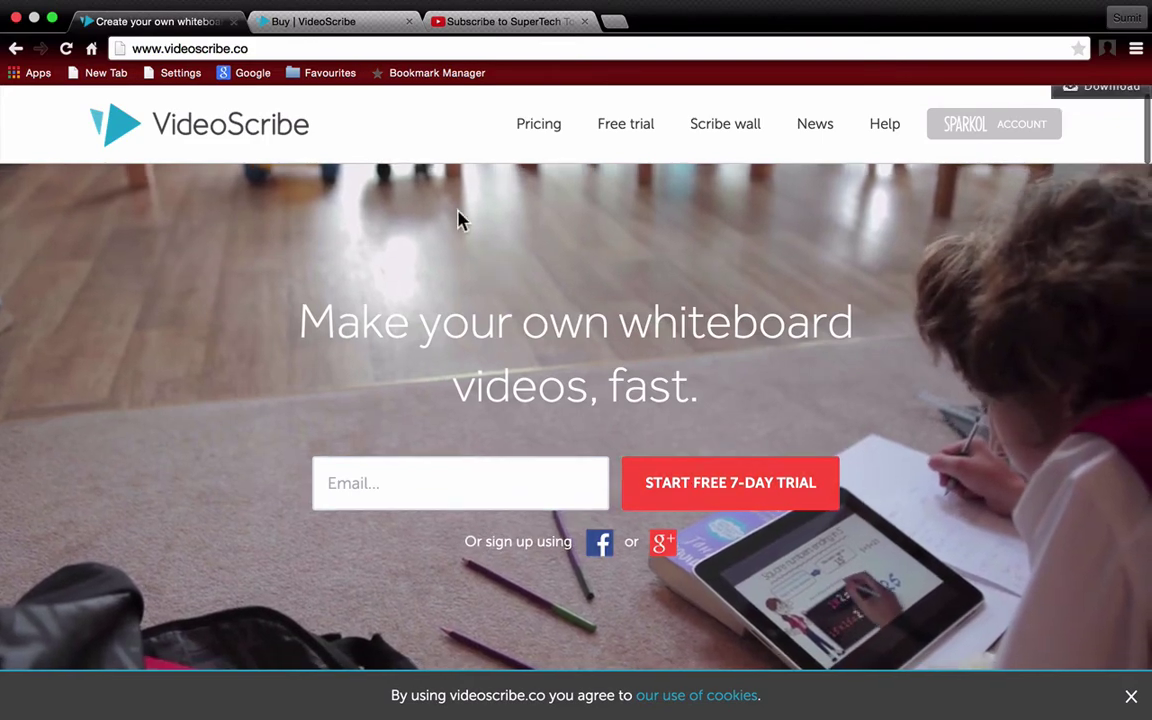
{"action": "scroll", "coordinate": [460, 240], "scroll_direction": "down", "scroll_amount": 5}
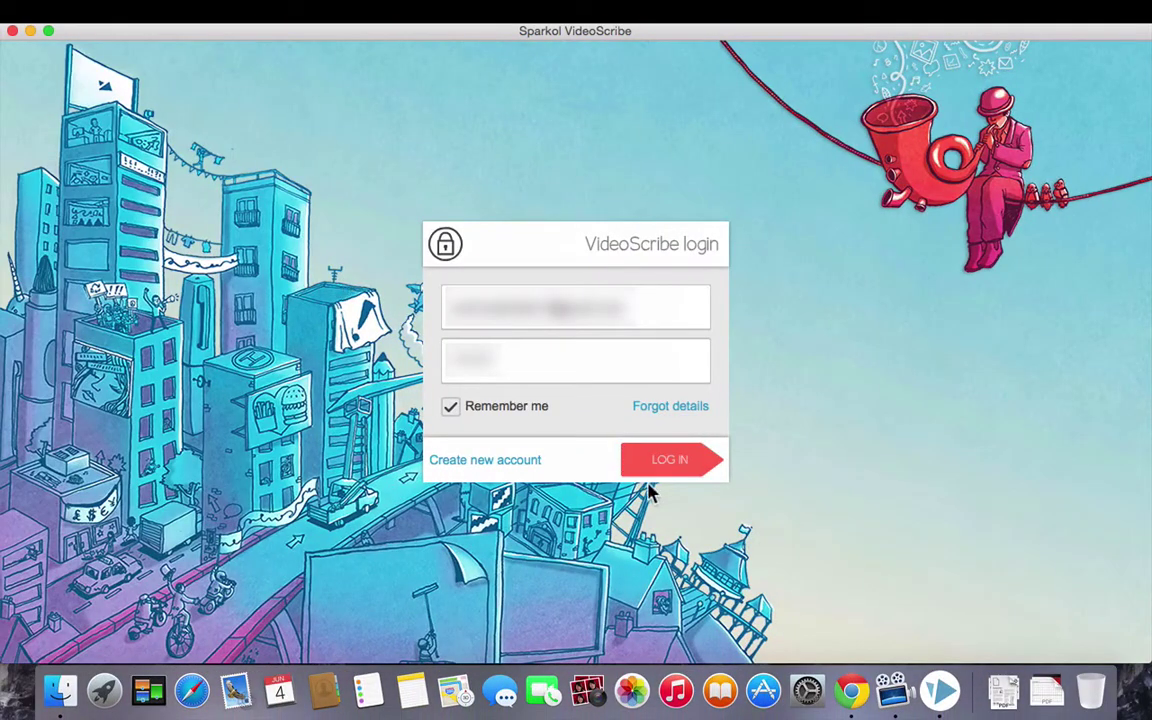
Step: Log in to VideoScribe and dismiss the 'Add an image to the canvas' tutorial
{"action": "left_click", "coordinate": [666, 465]}
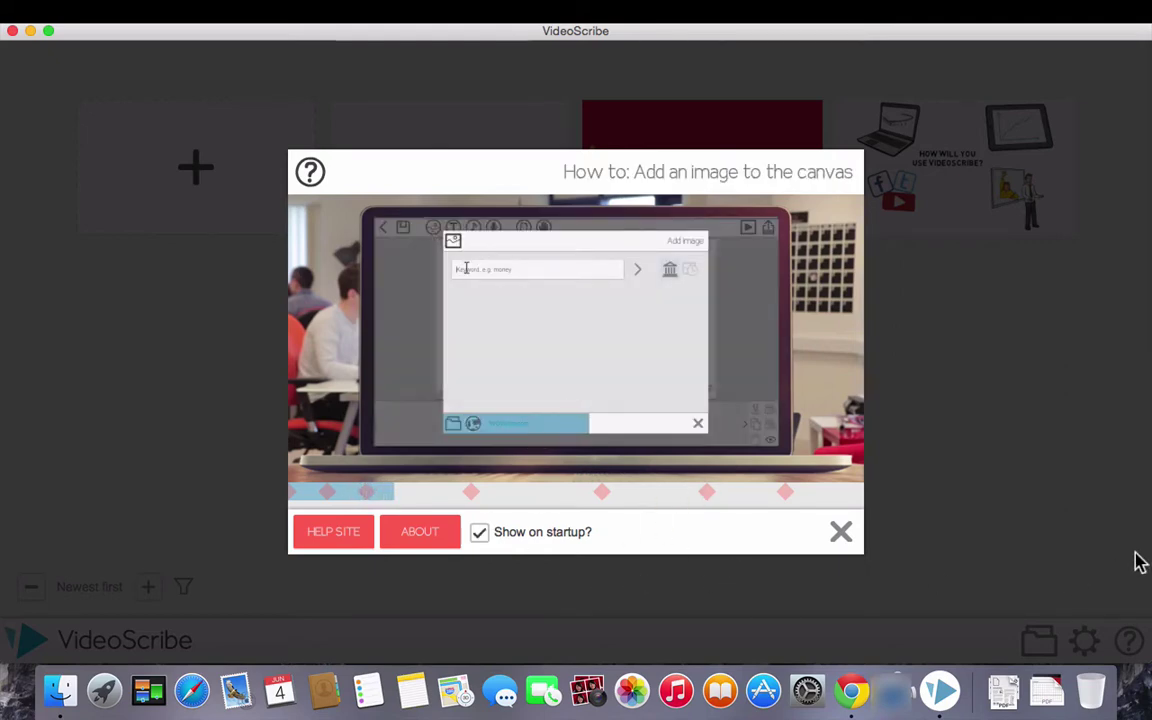
{"action": "left_click", "coordinate": [841, 532]}
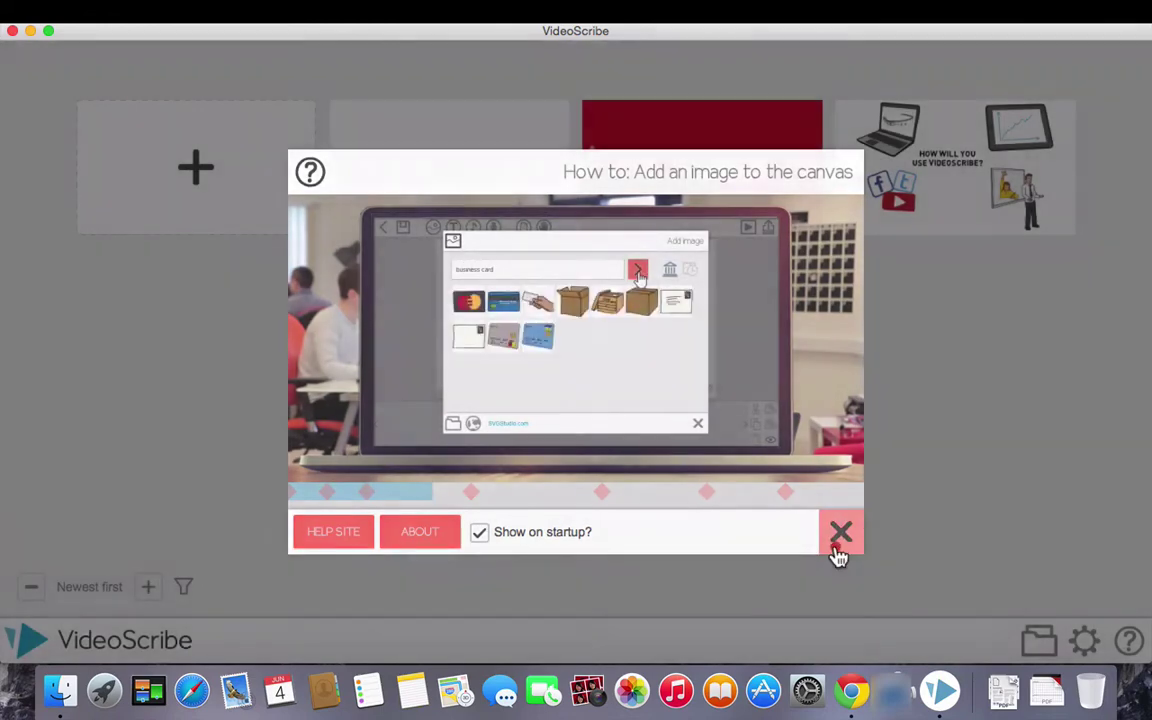
{"action": "left_click", "coordinate": [836, 540]}
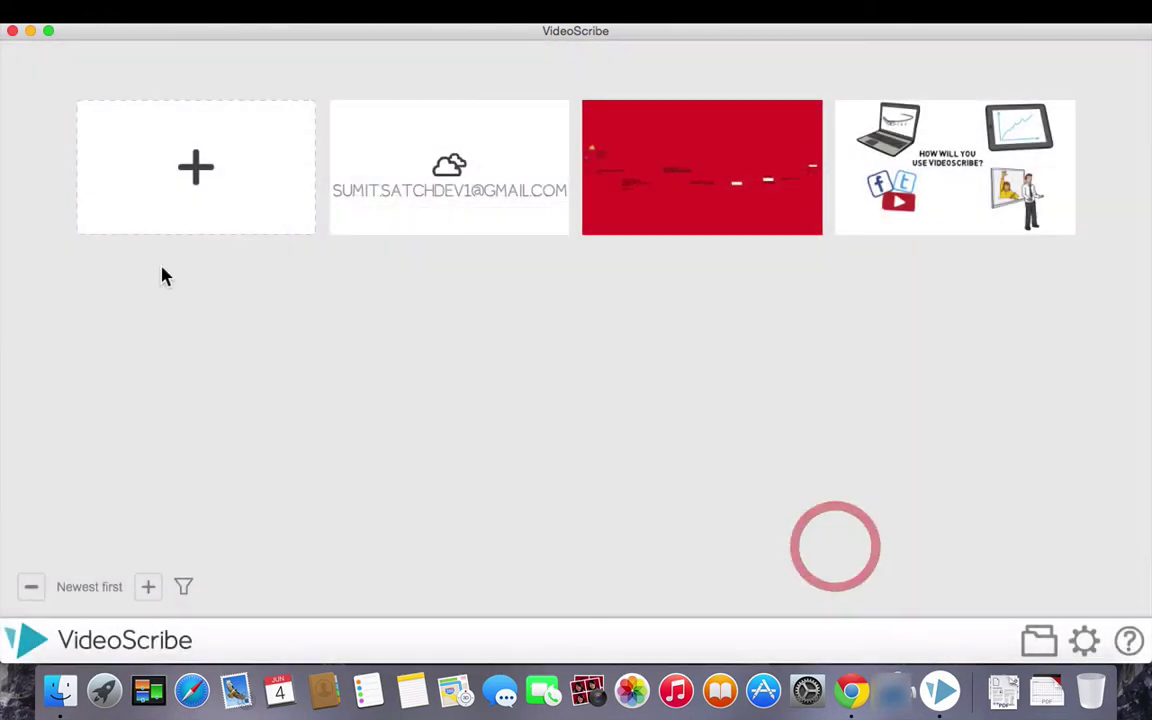
Step: Create a new blank scribe and add the text HELLO to the canvas
{"action": "left_click", "coordinate": [241, 157]}
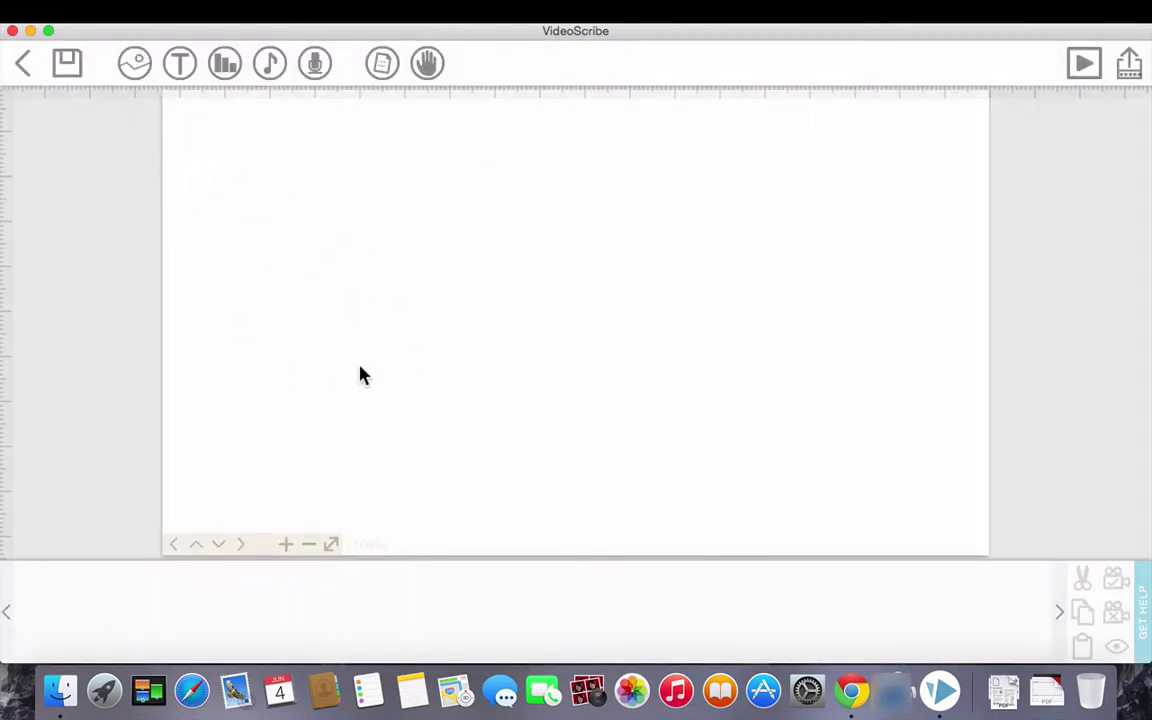
{"action": "left_click", "coordinate": [181, 66]}
{"action": "left_click", "coordinate": [571, 313]}
{"action": "type", "text": "Hello"}
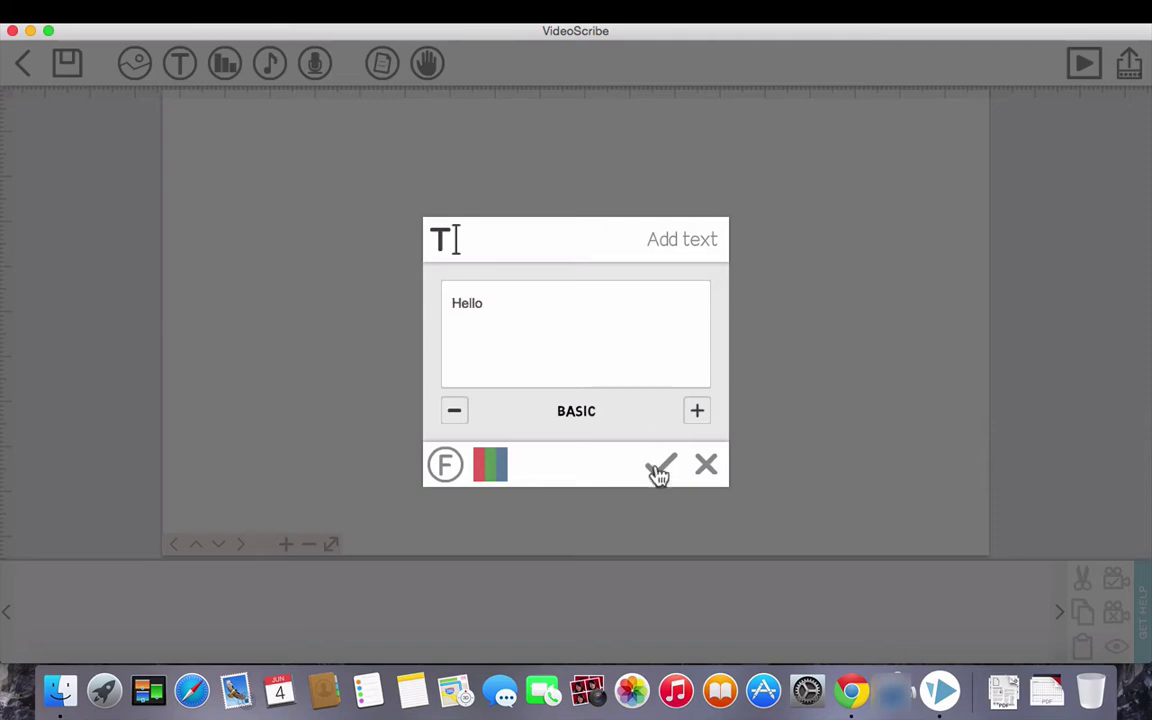
{"action": "left_click", "coordinate": [661, 468]}
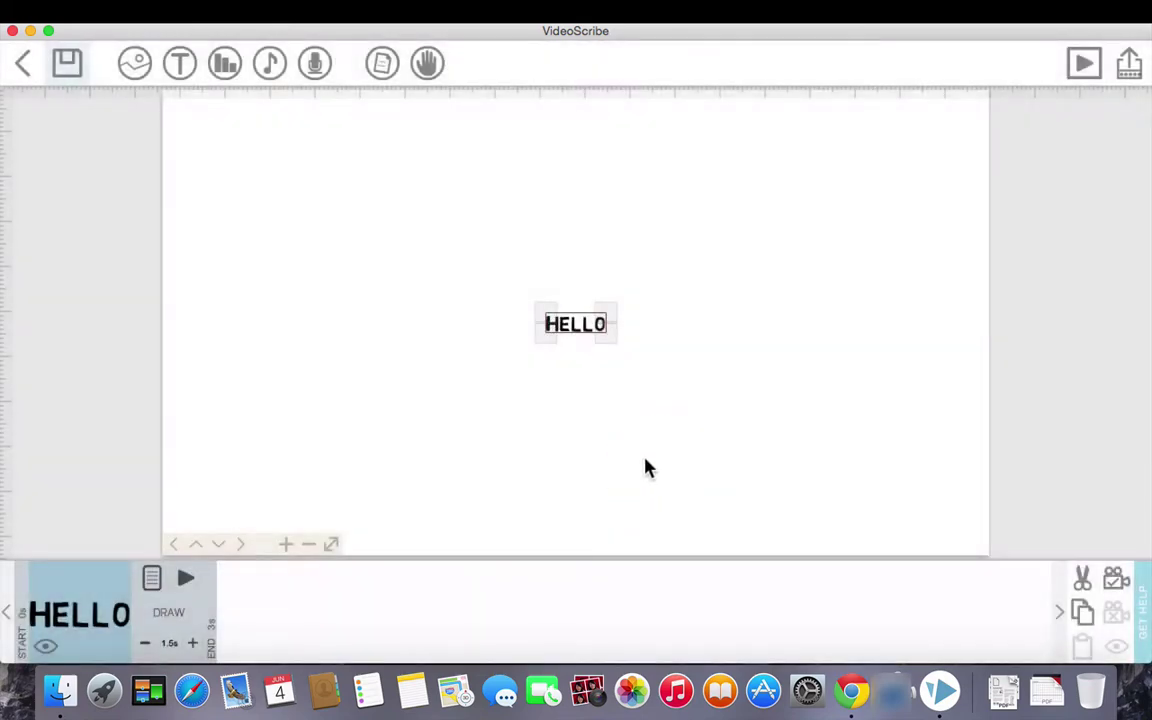
Step: Enlarge HELLO to about twice its size and preview how it draws
{"action": "left_click_drag", "start_coordinate": [612, 360], "coordinate": [648, 350]}
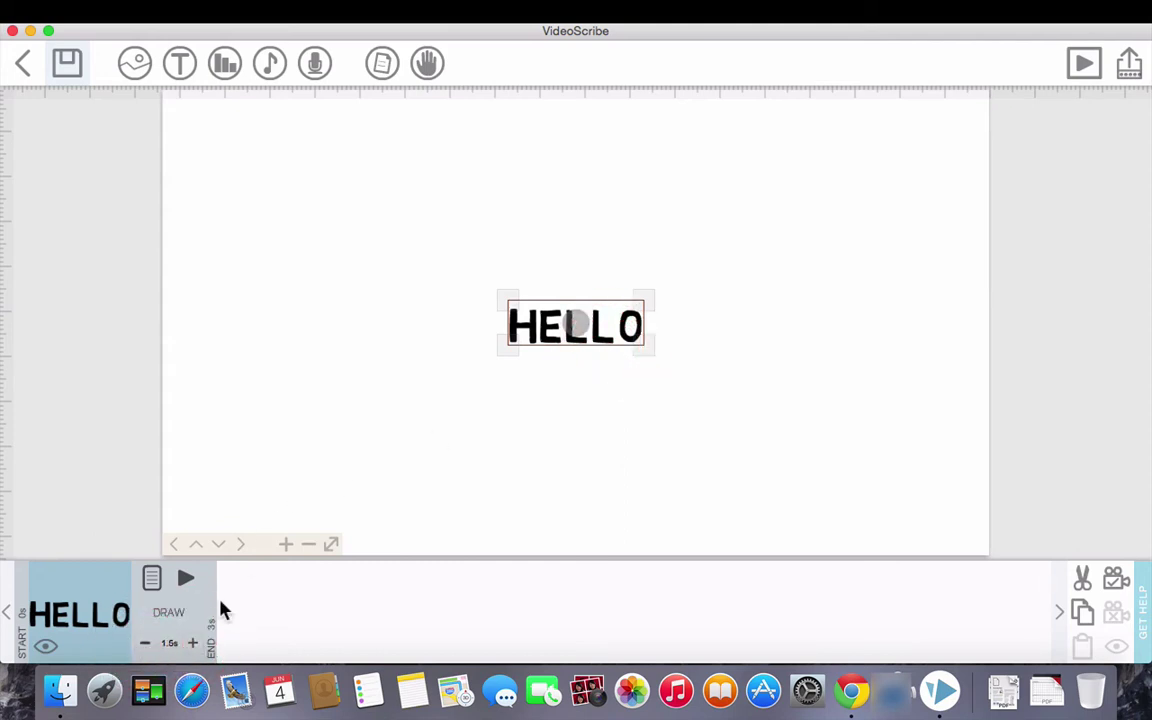
{"action": "left_click", "coordinate": [1080, 75]}
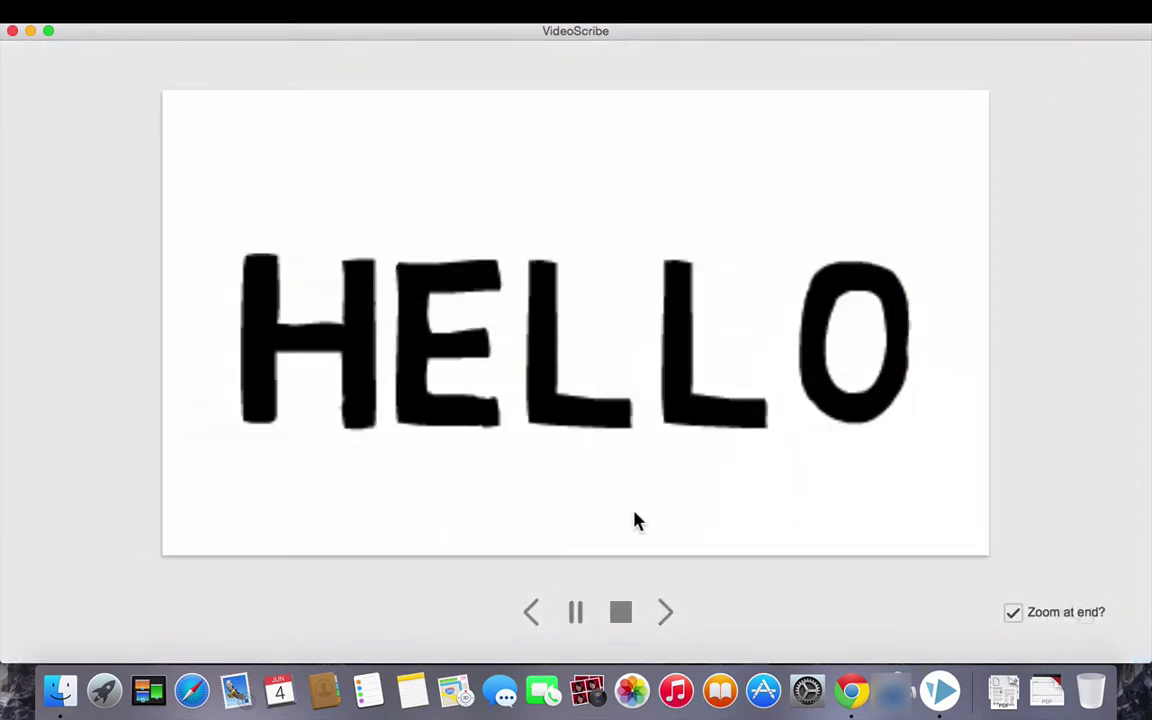
{"action": "left_click", "coordinate": [620, 611]}
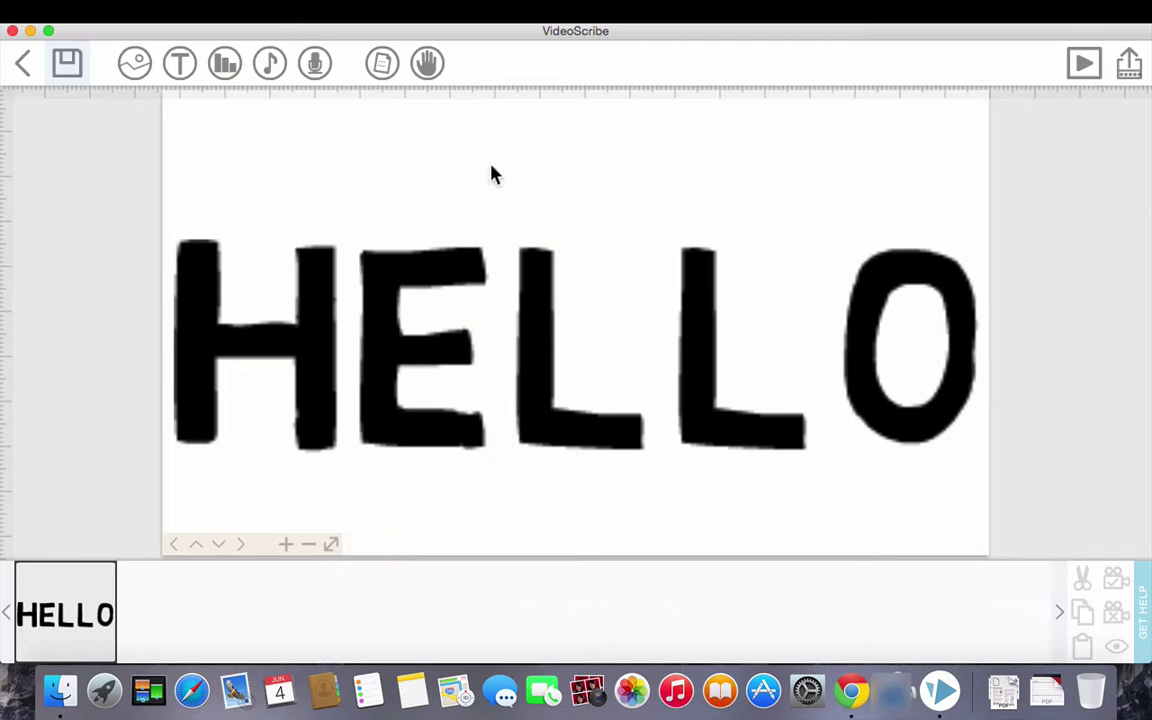
Step: Add the Supertech logo from the image library and nudge it slightly right and down
{"action": "left_click", "coordinate": [657, 305]}
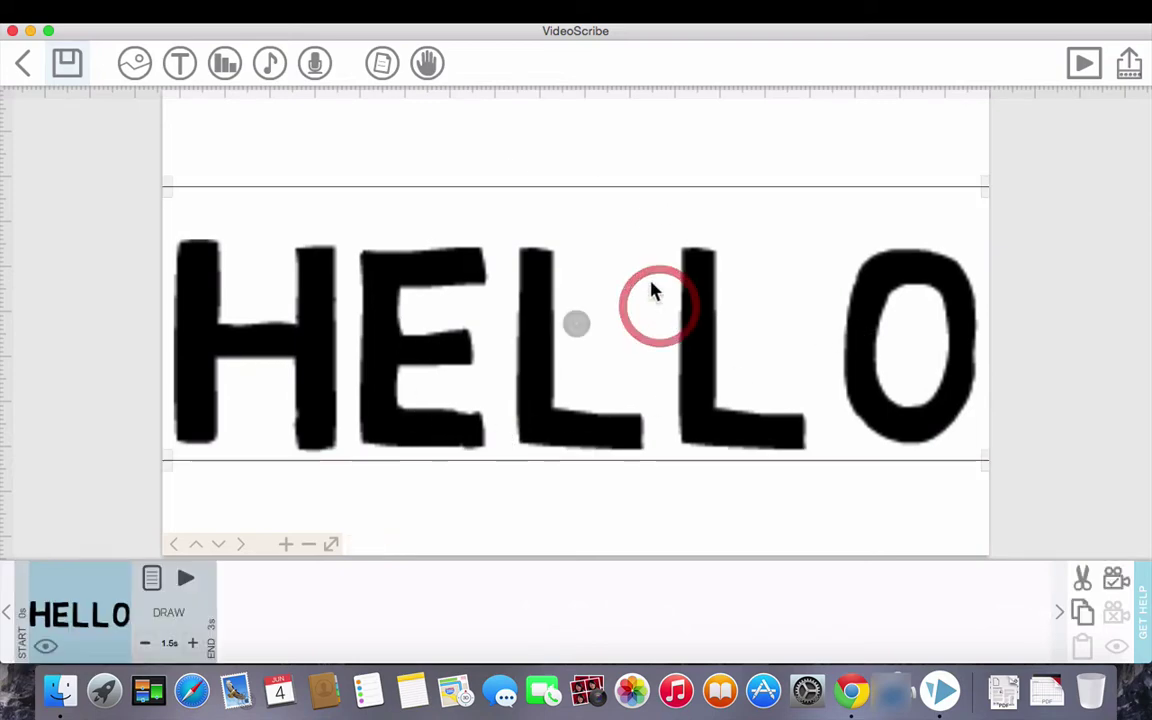
{"action": "left_click", "coordinate": [553, 178]}
{"action": "left_click", "coordinate": [130, 80]}
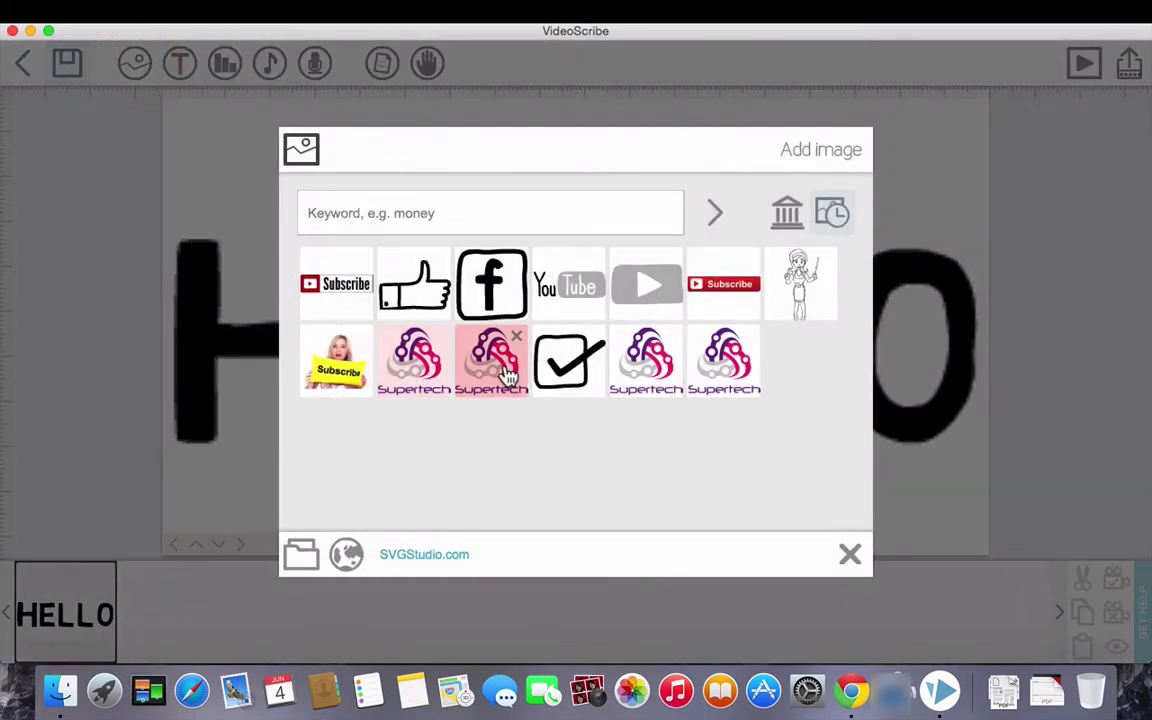
{"action": "left_click", "coordinate": [643, 362]}
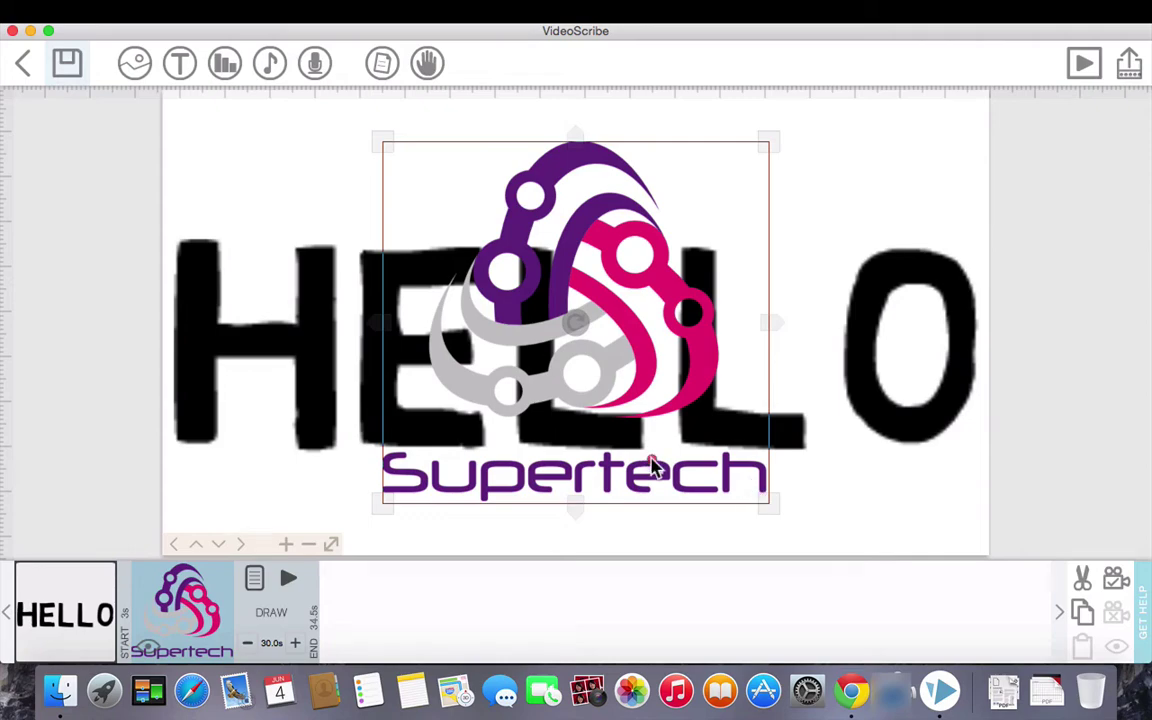
{"action": "left_click_drag", "start_coordinate": [651, 468], "coordinate": [662, 476]}
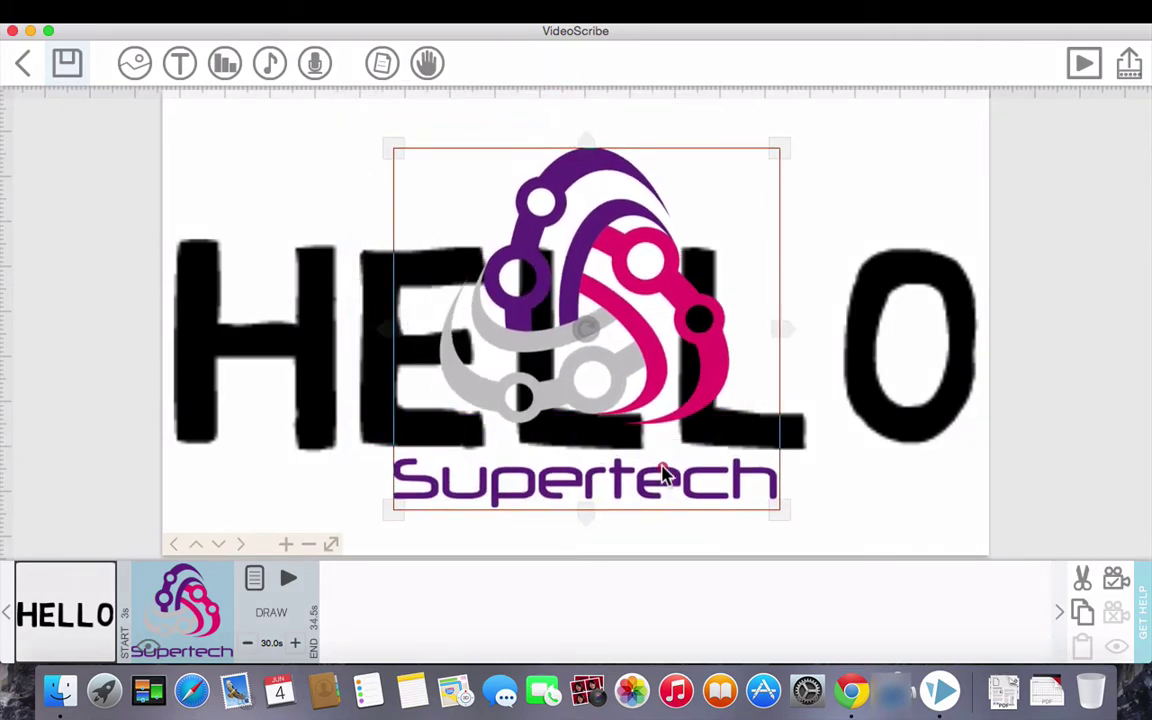
Step: Set the logo's draw time to 5 seconds and preview the scribe
{"action": "left_click", "coordinate": [270, 643]}
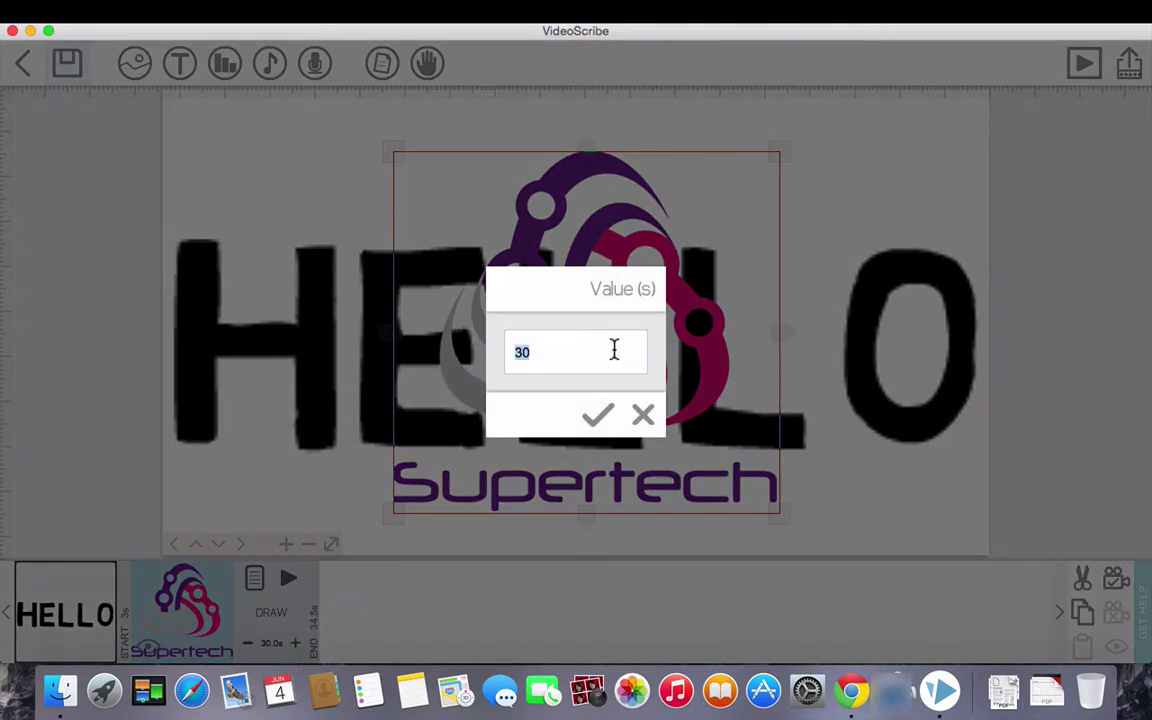
{"action": "type", "text": "5"}
{"action": "left_click", "coordinate": [597, 413]}
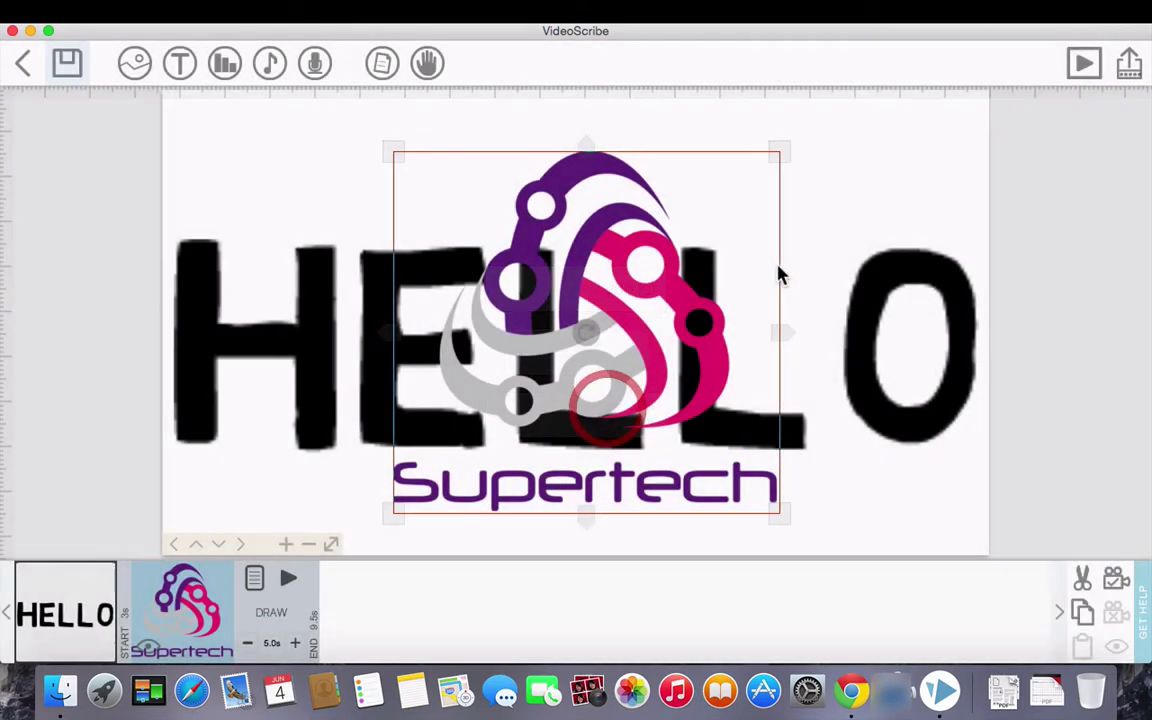
{"action": "left_click", "coordinate": [1078, 86]}
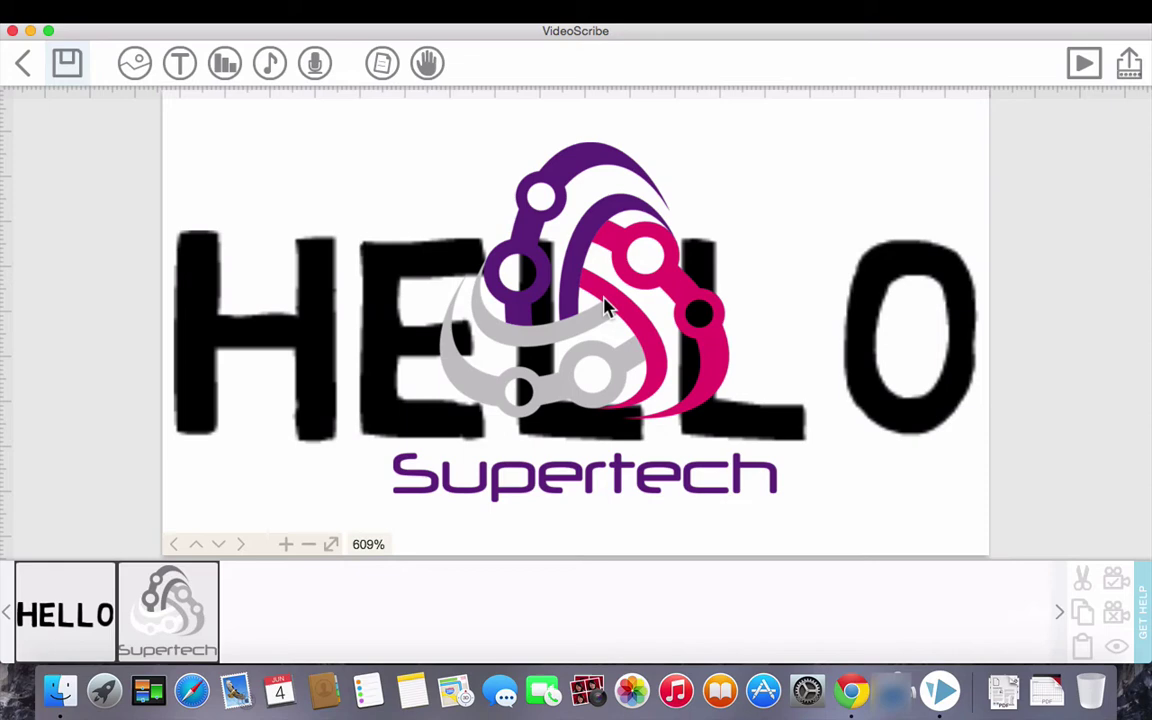
Step: Move the Supertech logo above HELLO, restore the canvas zoom, and select HELLO
{"action": "left_click", "coordinate": [600, 311]}
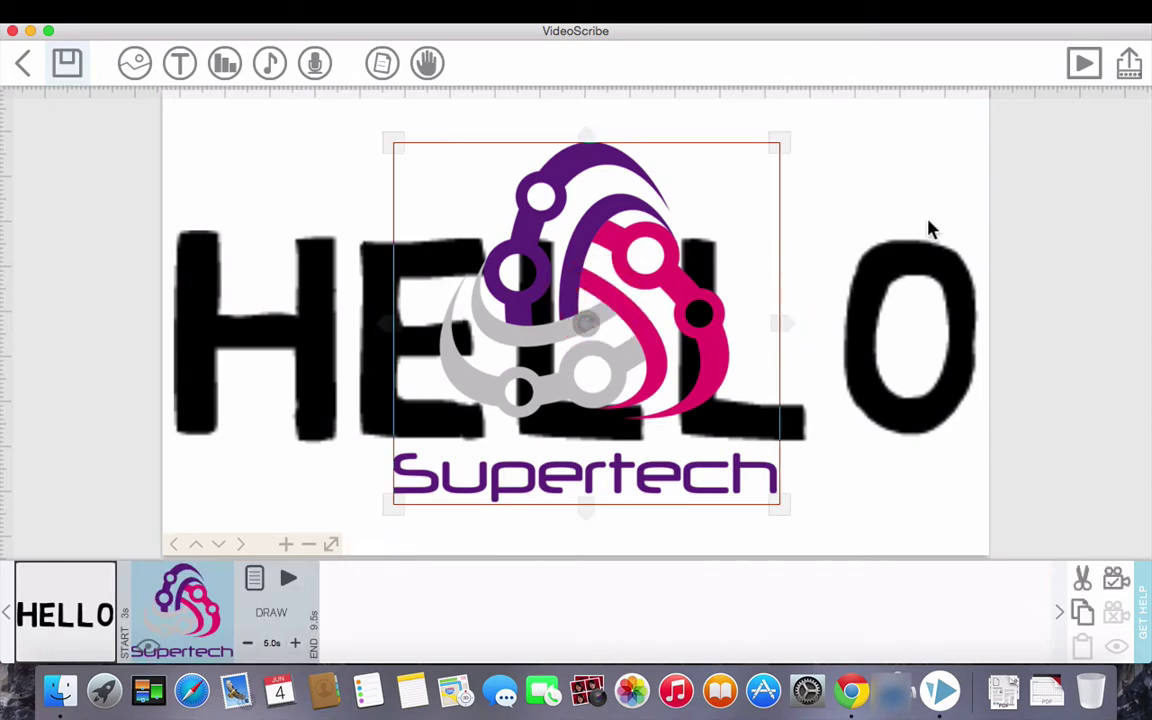
{"action": "left_click", "coordinate": [308, 544]}
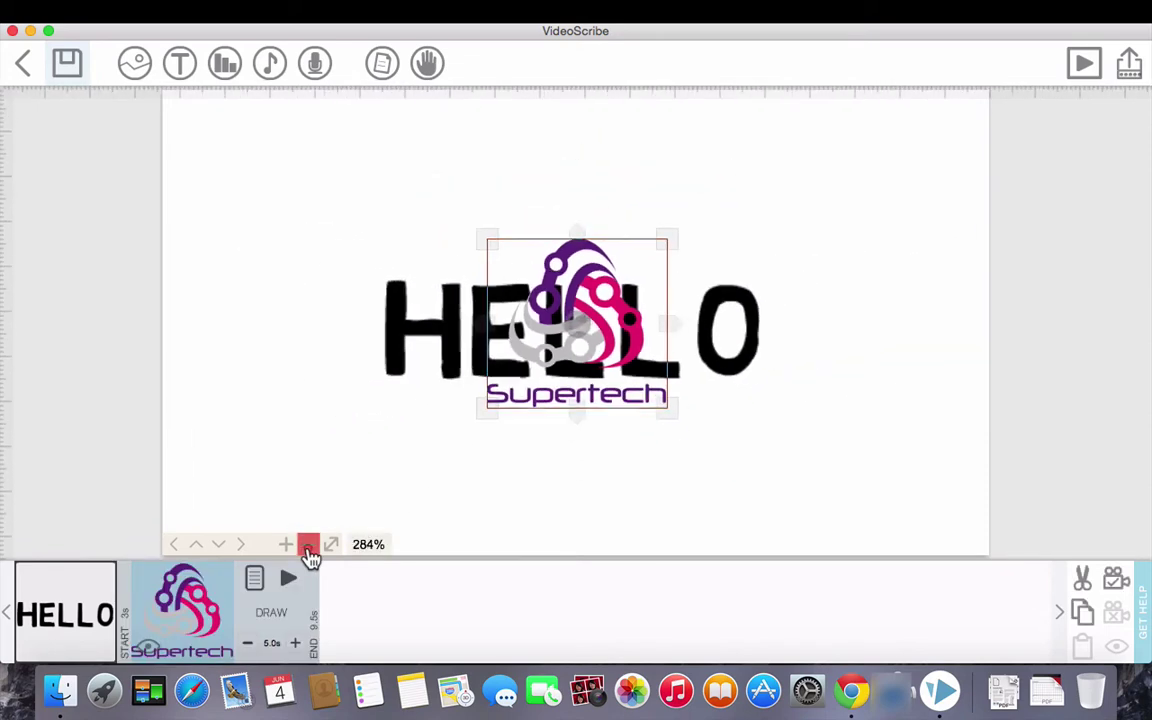
{"action": "left_click_drag", "start_coordinate": [624, 381], "coordinate": [620, 245]}
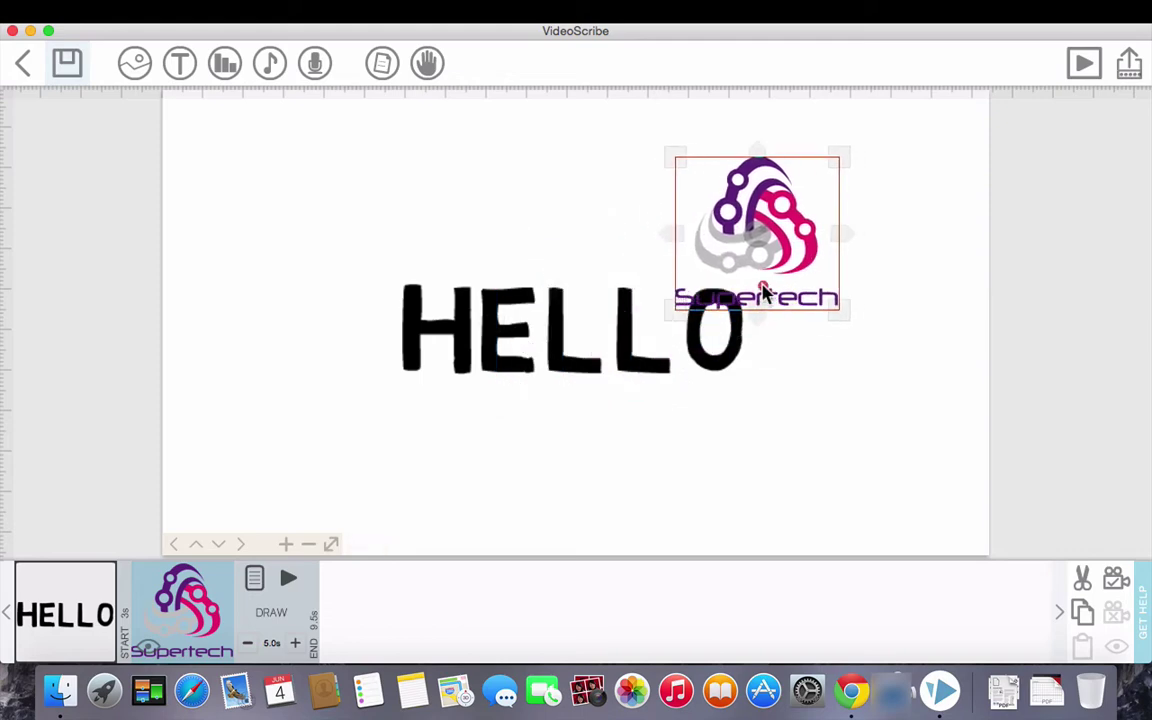
{"action": "left_click_drag", "start_coordinate": [645, 450], "coordinate": [645, 511]}
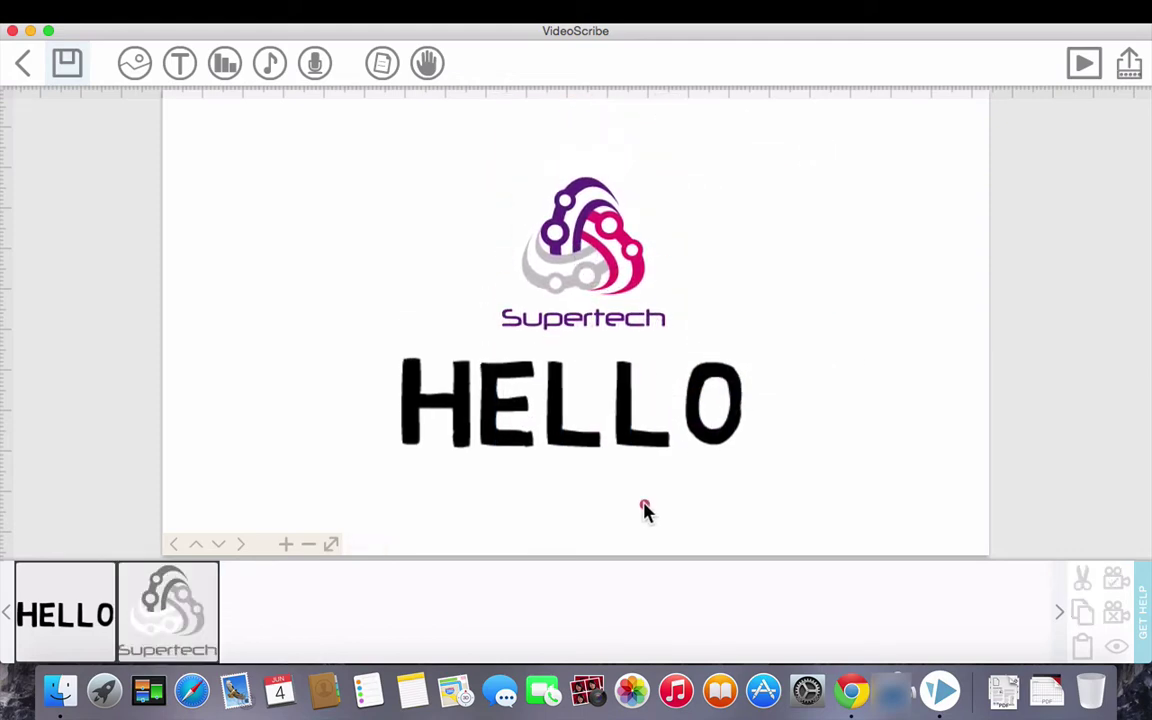
{"action": "left_click", "coordinate": [285, 544]}
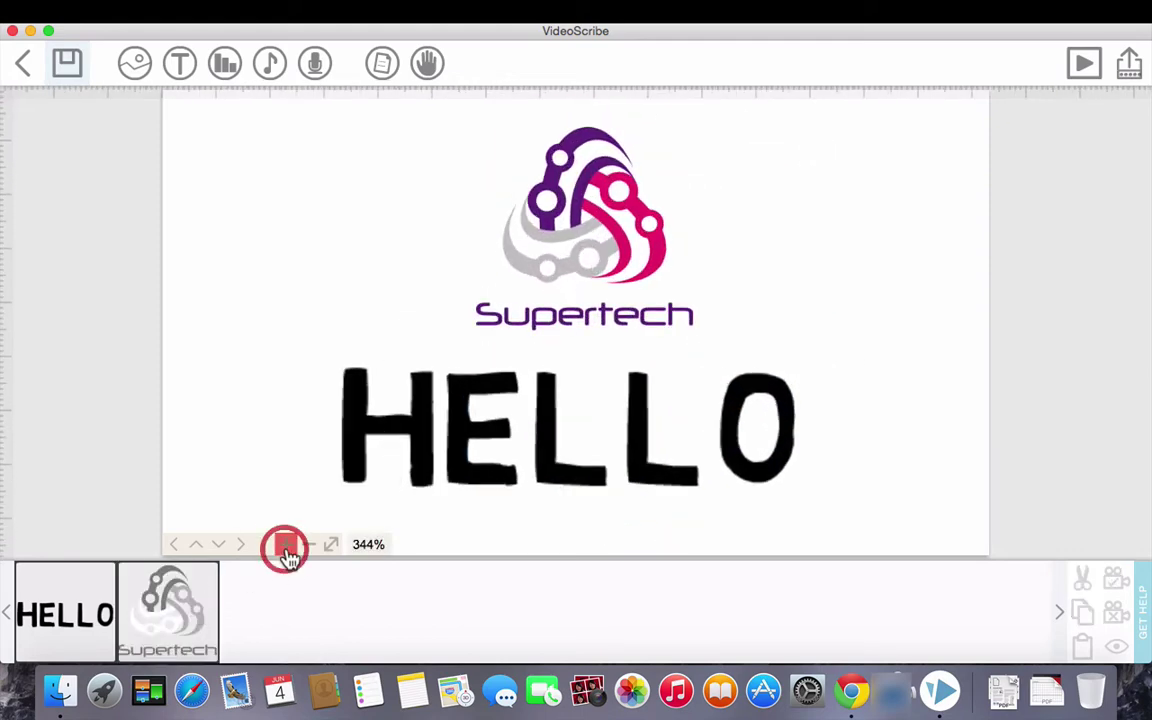
{"action": "left_click_drag", "start_coordinate": [536, 533], "coordinate": [540, 524]}
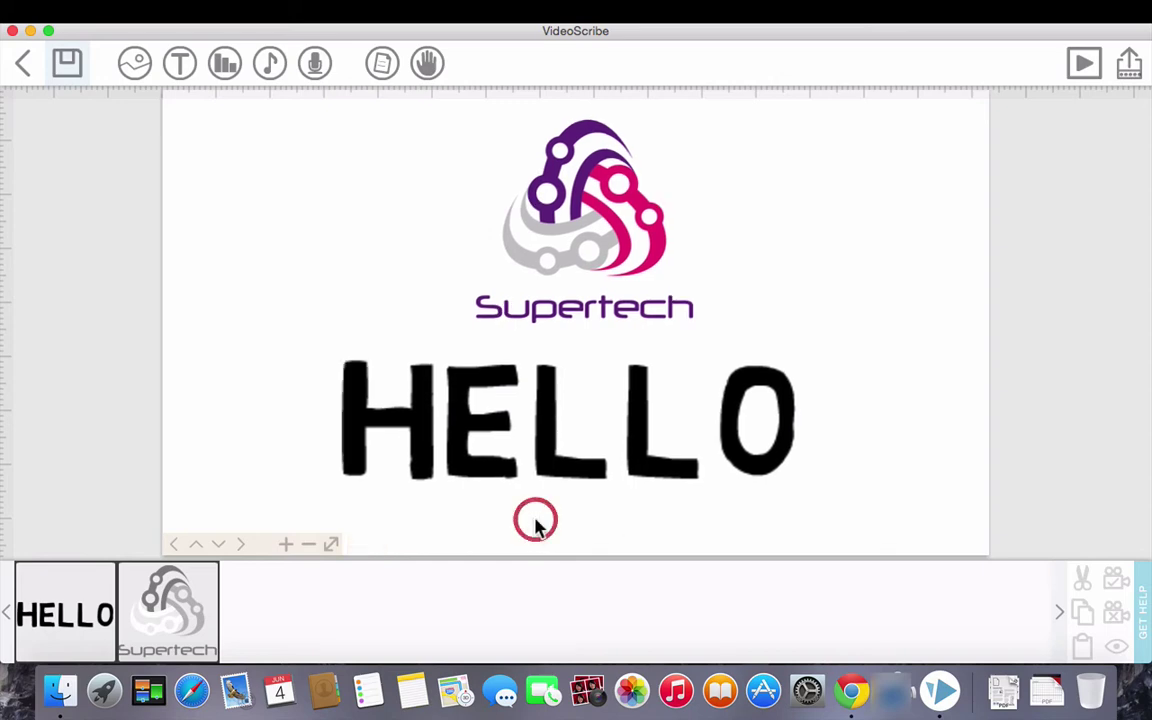
{"action": "left_click", "coordinate": [62, 610]}
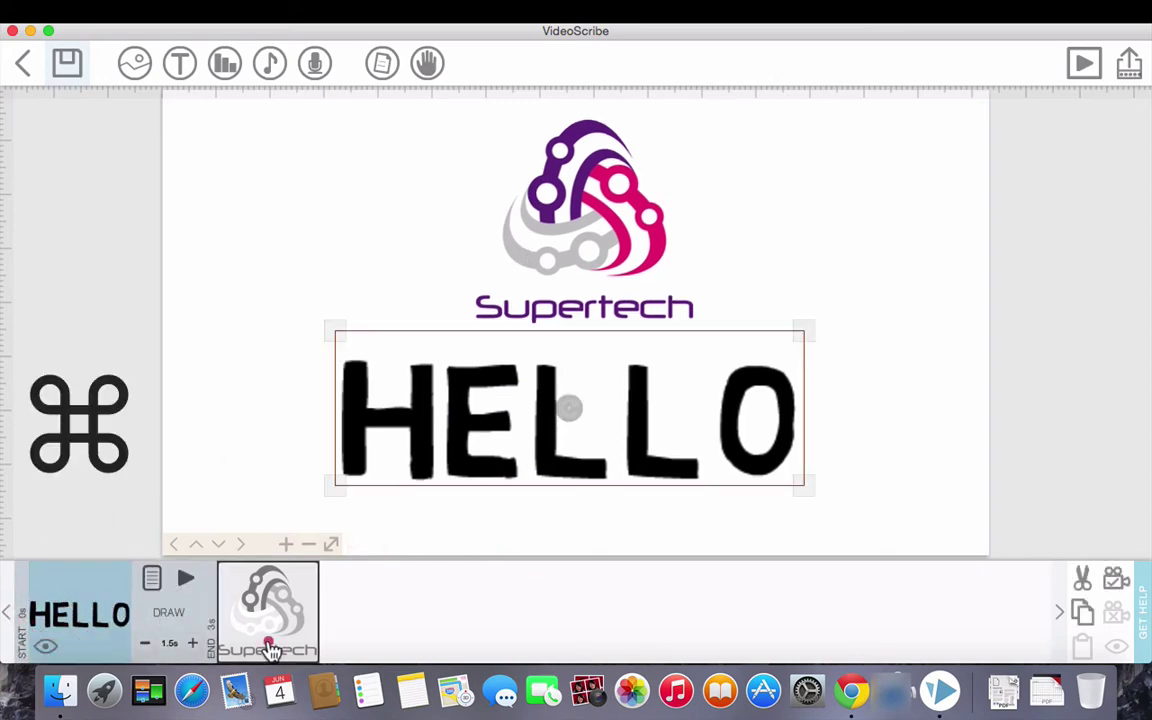
Step: Set the camera on HELLO and the logo, then preview with 'Zoom at end?' turned off
{"action": "left_click", "coordinate": [265, 640], "text": "super"}
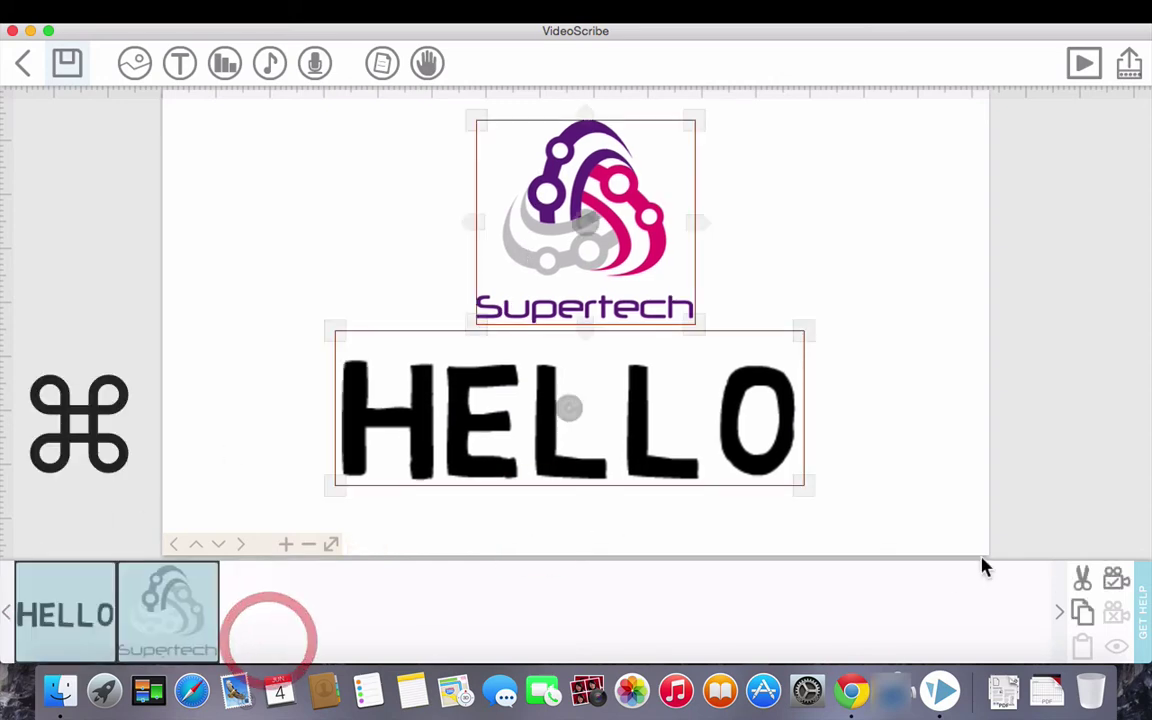
{"action": "left_click", "coordinate": [1116, 584]}
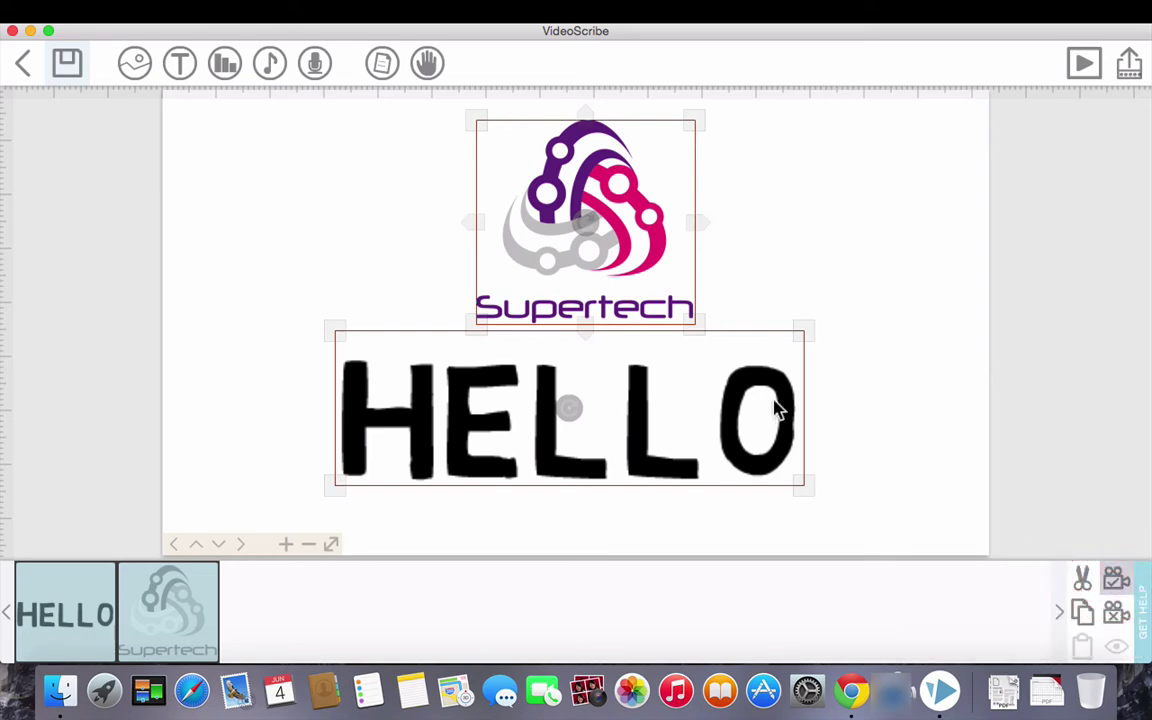
{"action": "left_click", "coordinate": [1088, 65]}
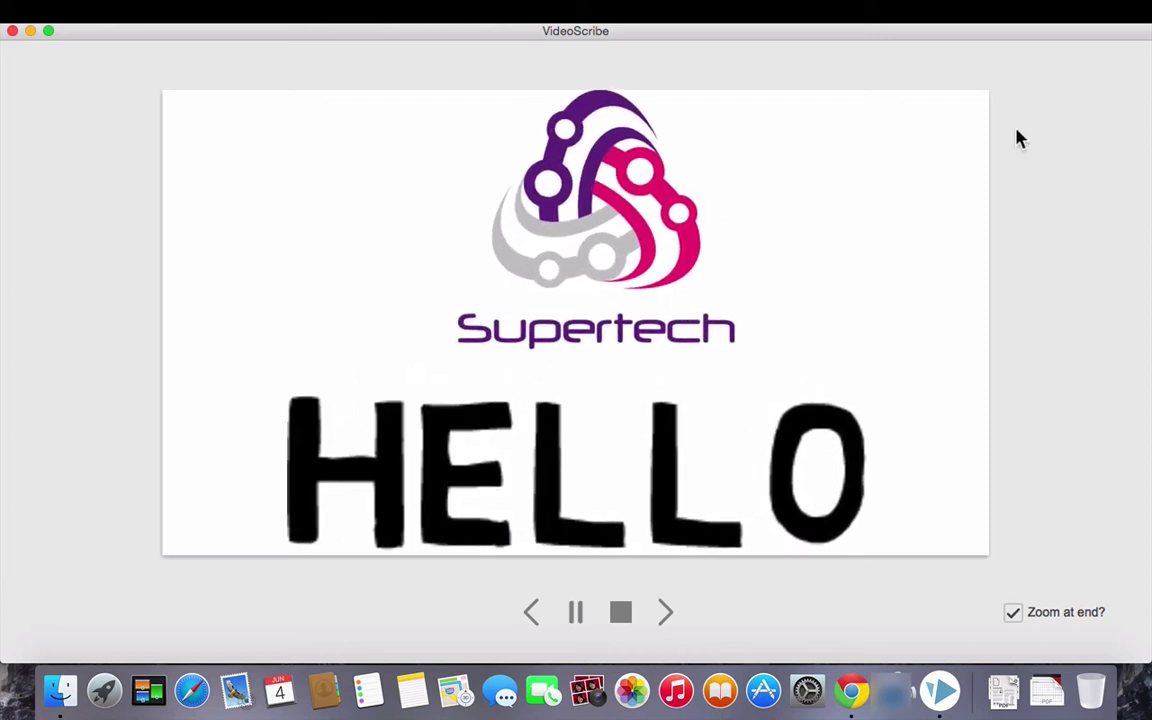
{"action": "left_click", "coordinate": [1082, 68]}
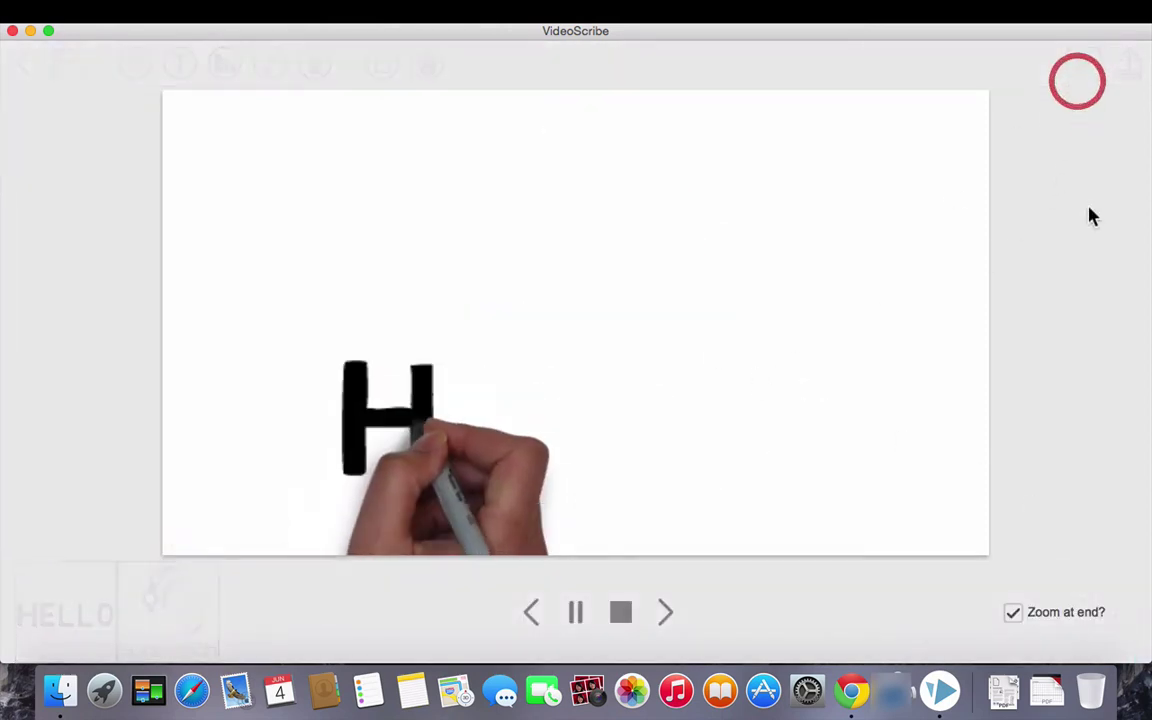
{"action": "left_click", "coordinate": [1046, 628]}
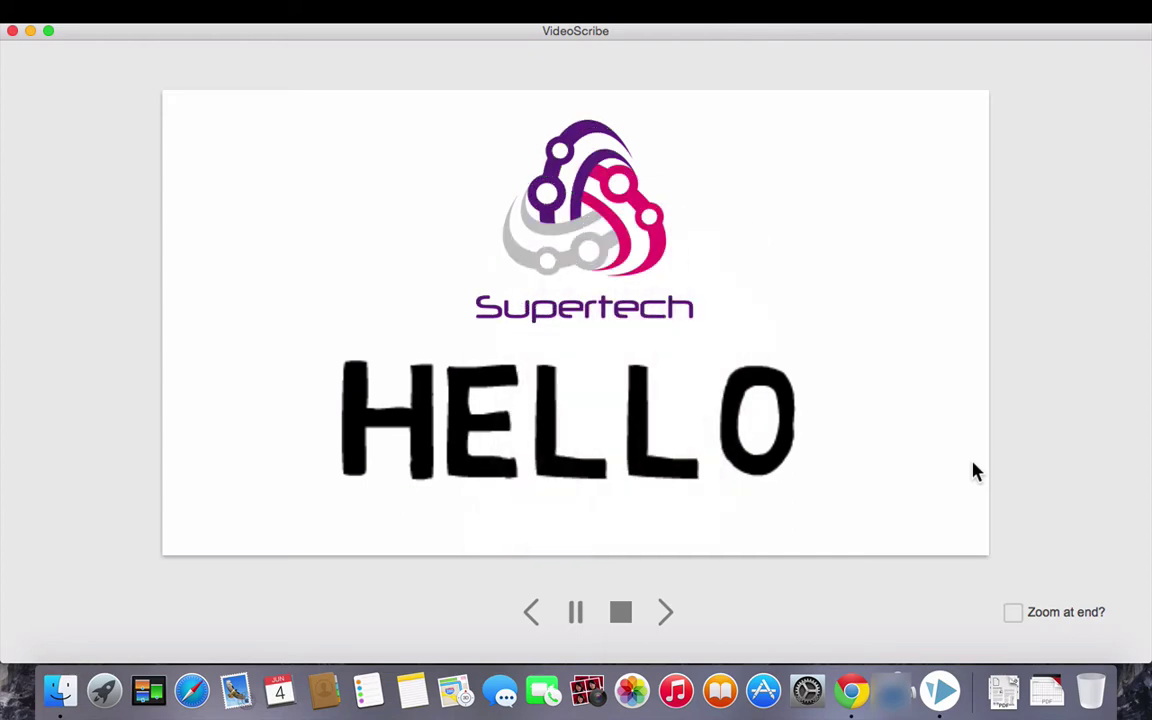
{"action": "left_click", "coordinate": [620, 612]}
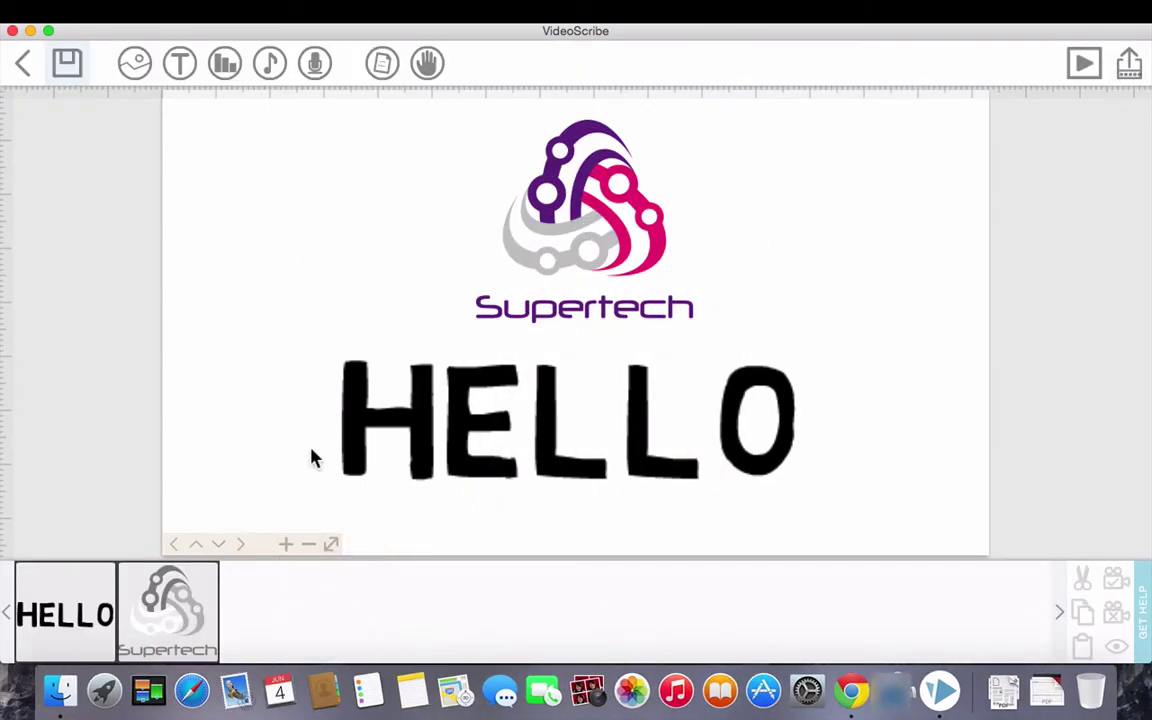
Step: Select HELLO and the Supertech logo and clear their saved camera positions
{"action": "left_click", "coordinate": [47, 618]}
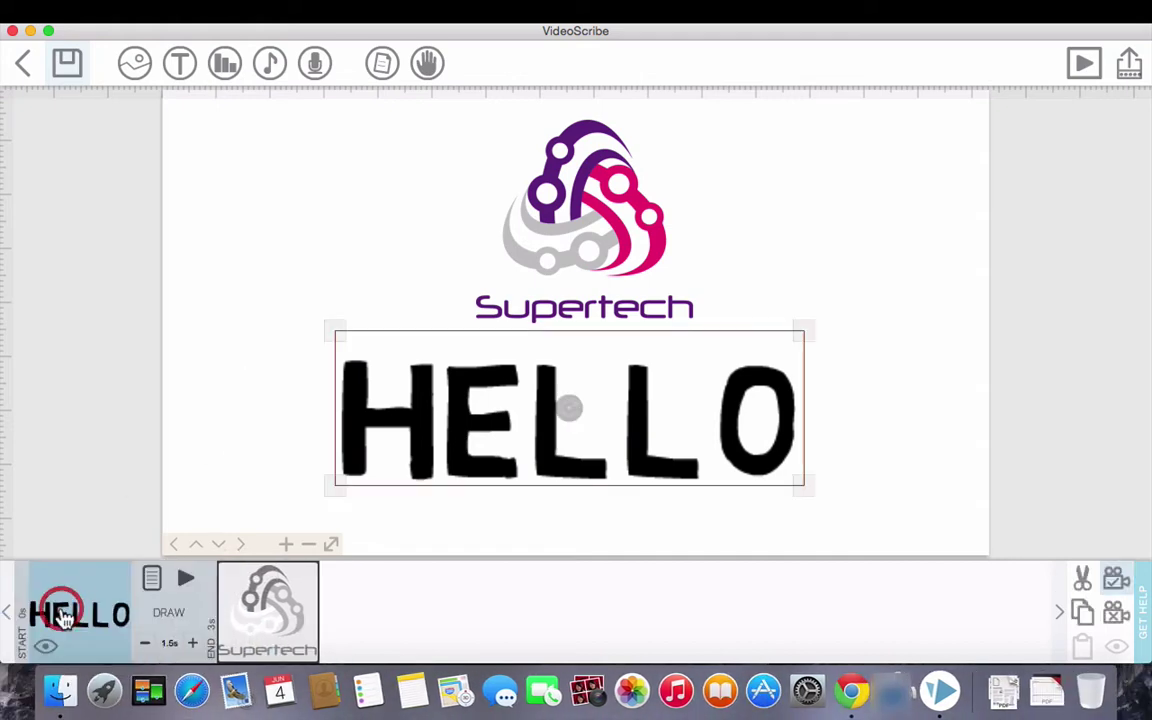
{"action": "left_click", "coordinate": [268, 612]}
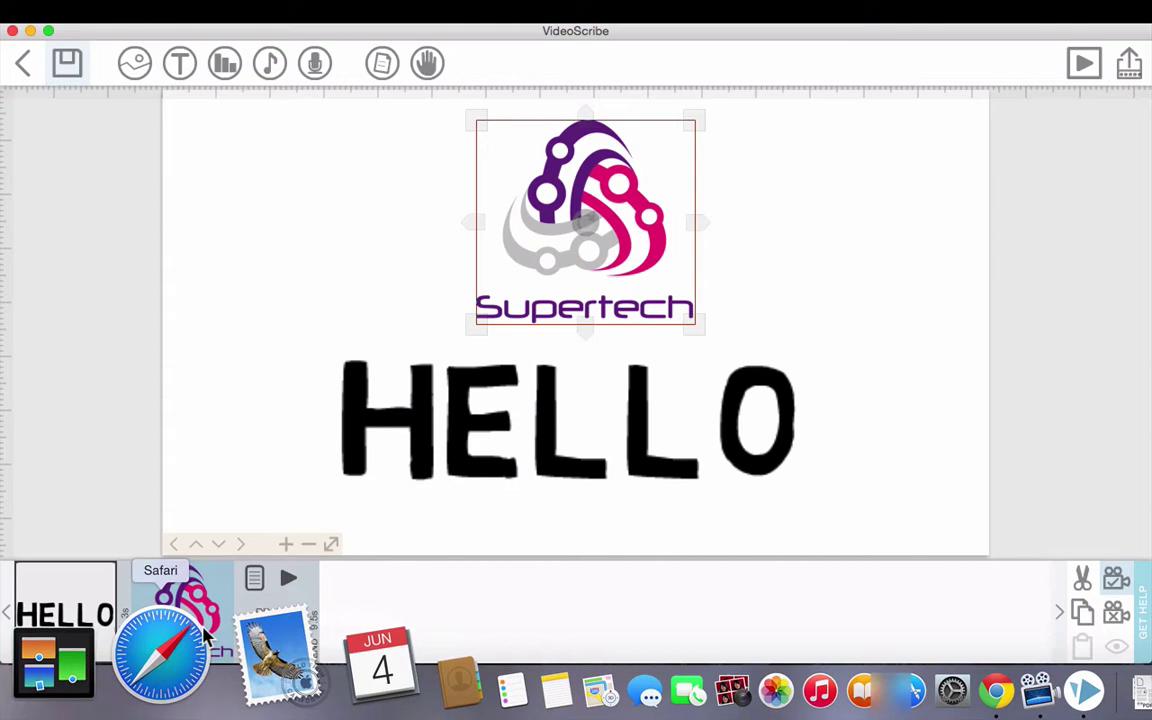
{"action": "left_click", "coordinate": [62, 618]}
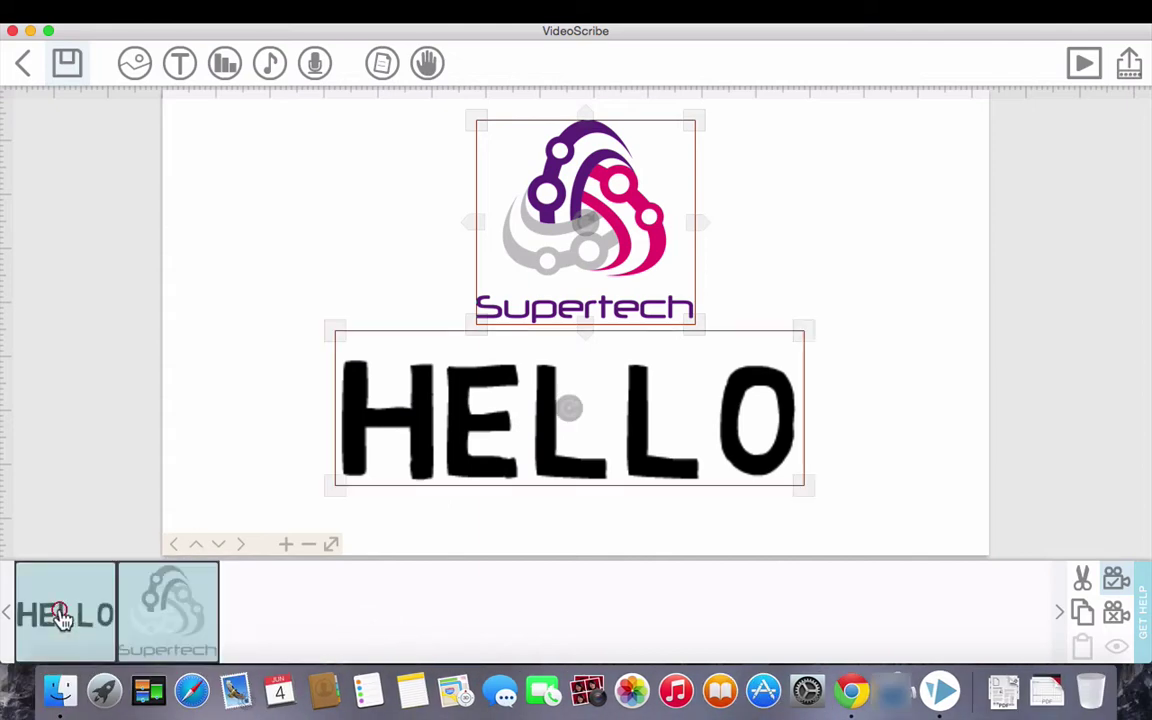
{"action": "left_click", "coordinate": [1119, 615]}
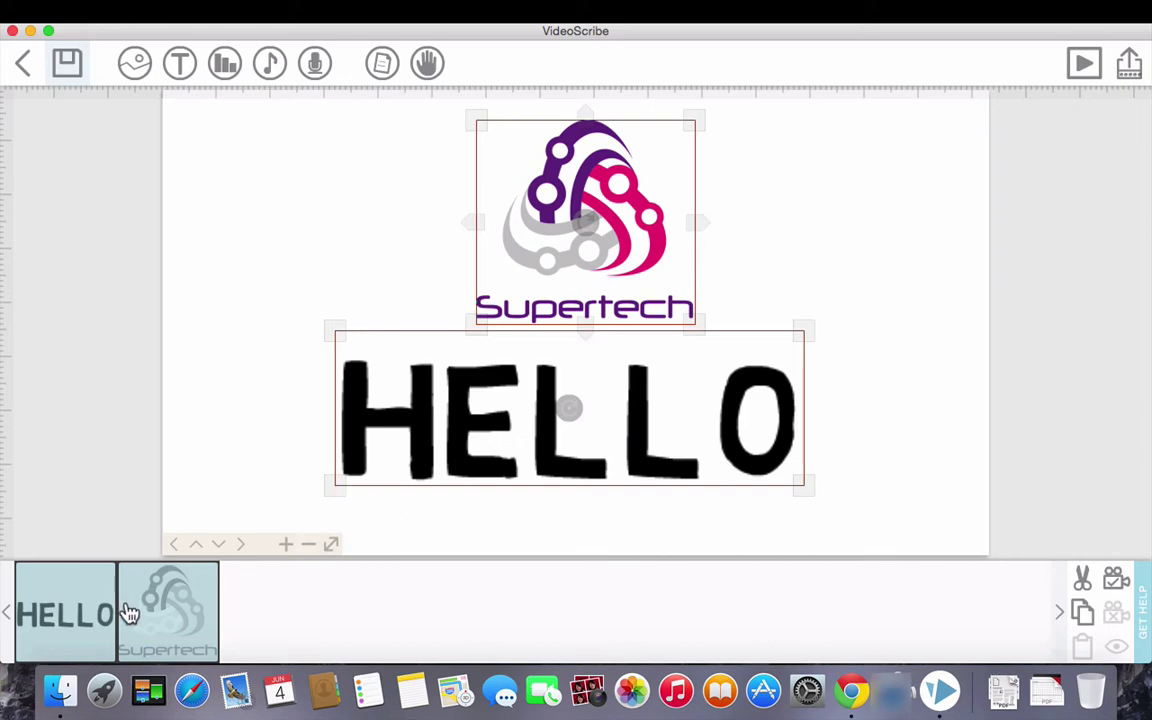
Step: Reselect the elements and play the scribe preview through, then stop it
{"action": "left_click", "coordinate": [95, 617]}
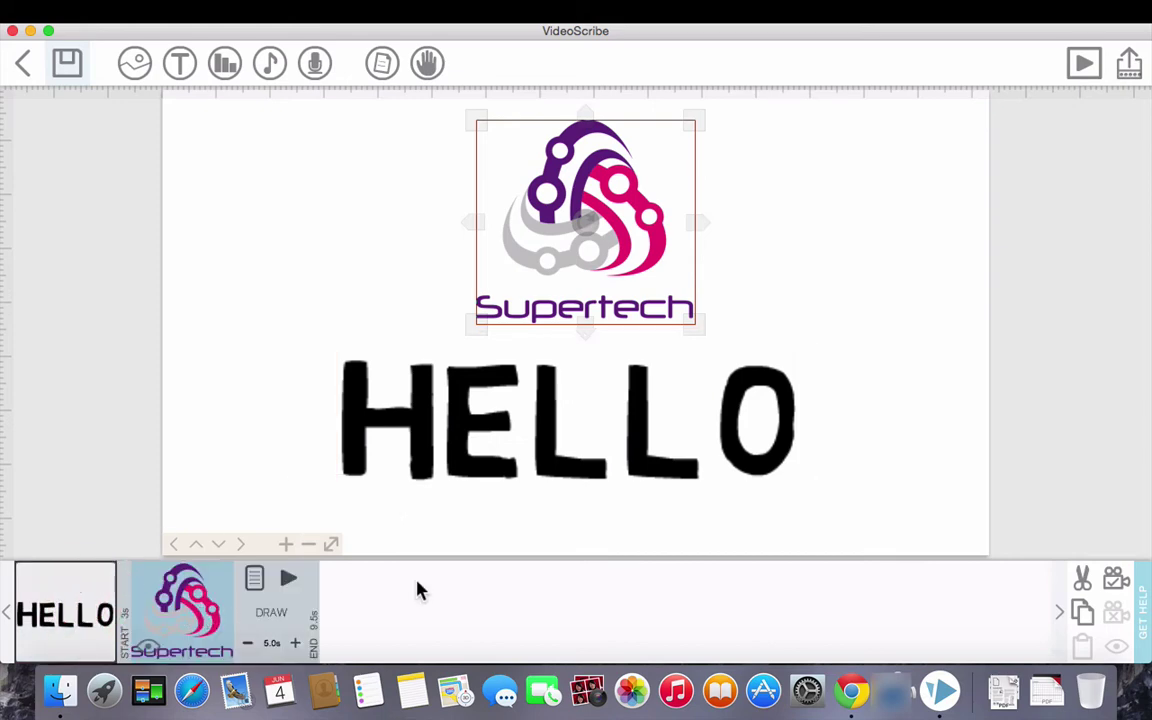
{"action": "left_click", "coordinate": [78, 614]}
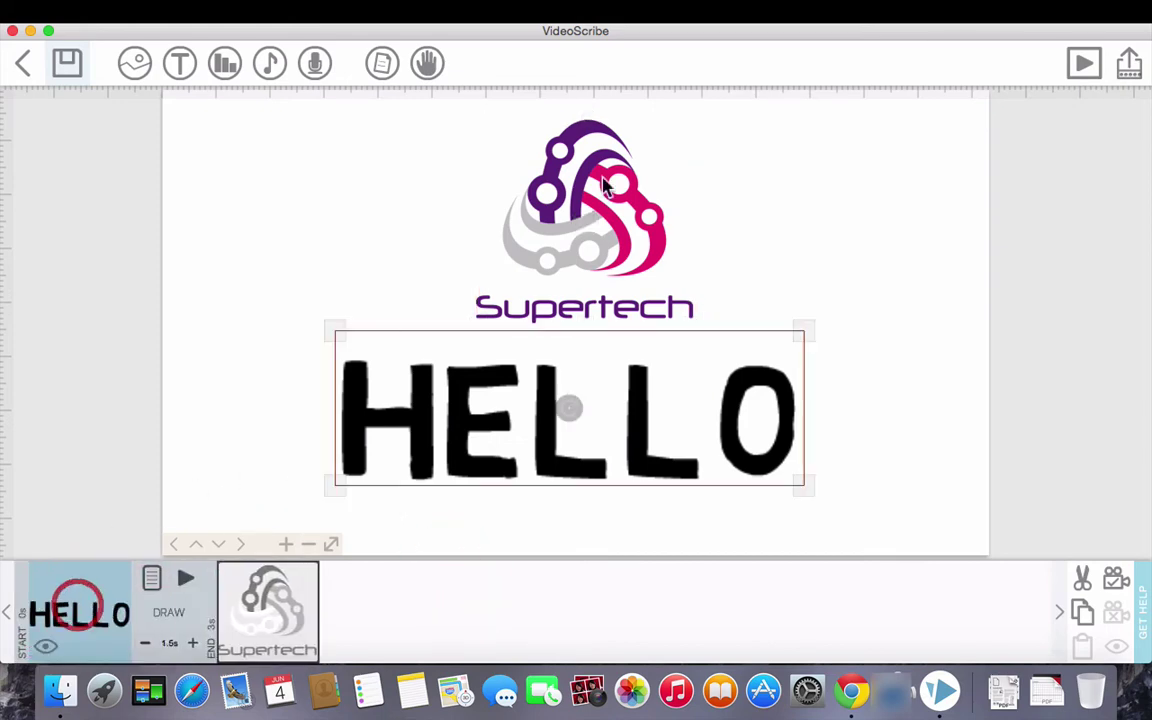
{"action": "left_click", "coordinate": [1082, 55]}
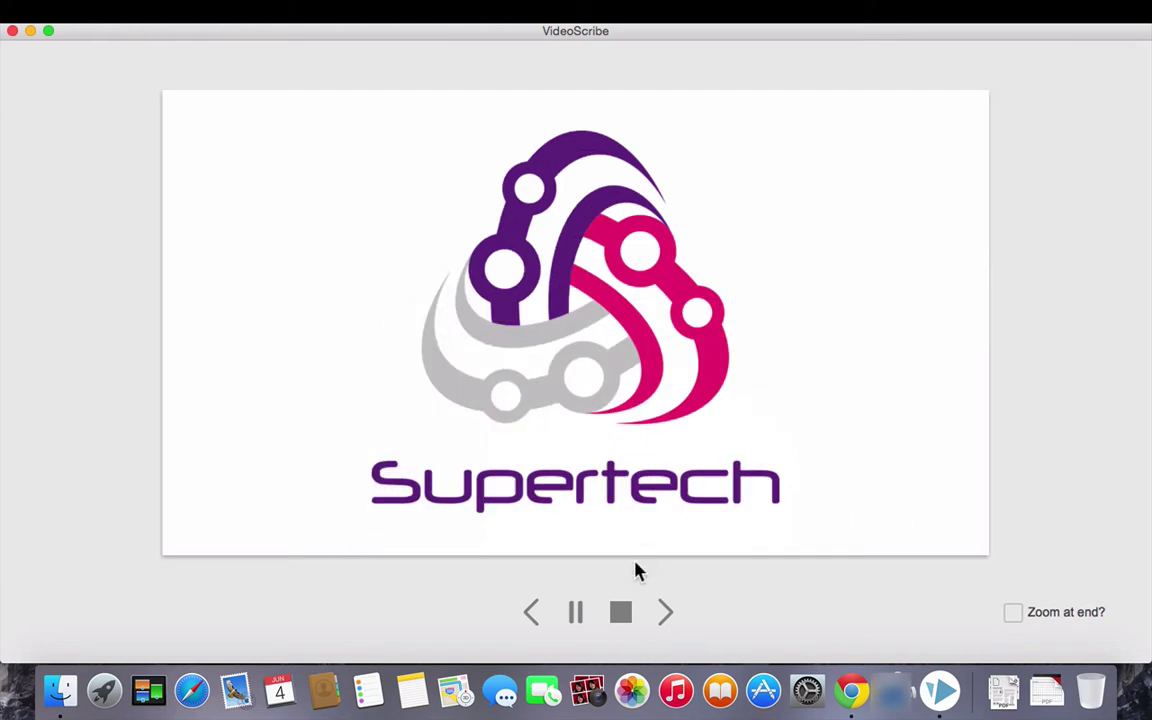
{"action": "left_click", "coordinate": [620, 611]}
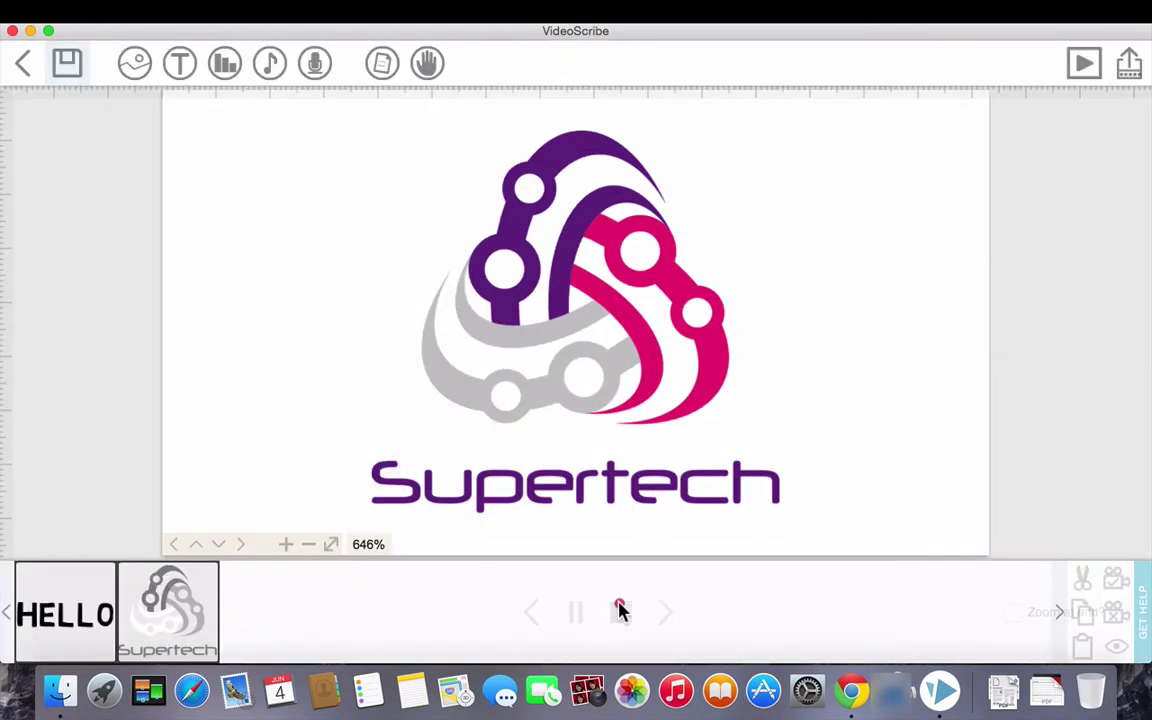
Step: Zoom out and move the Supertech logo down below HELLO
{"action": "left_click", "coordinate": [575, 288]}
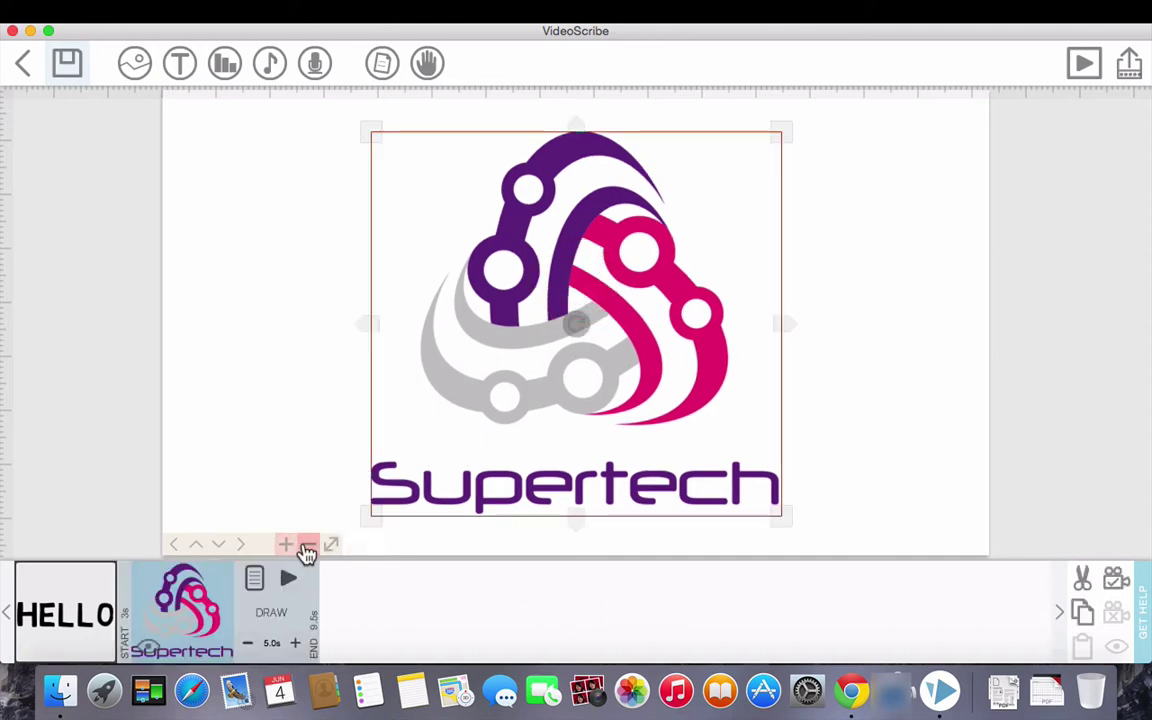
{"action": "left_click", "coordinate": [307, 546]}
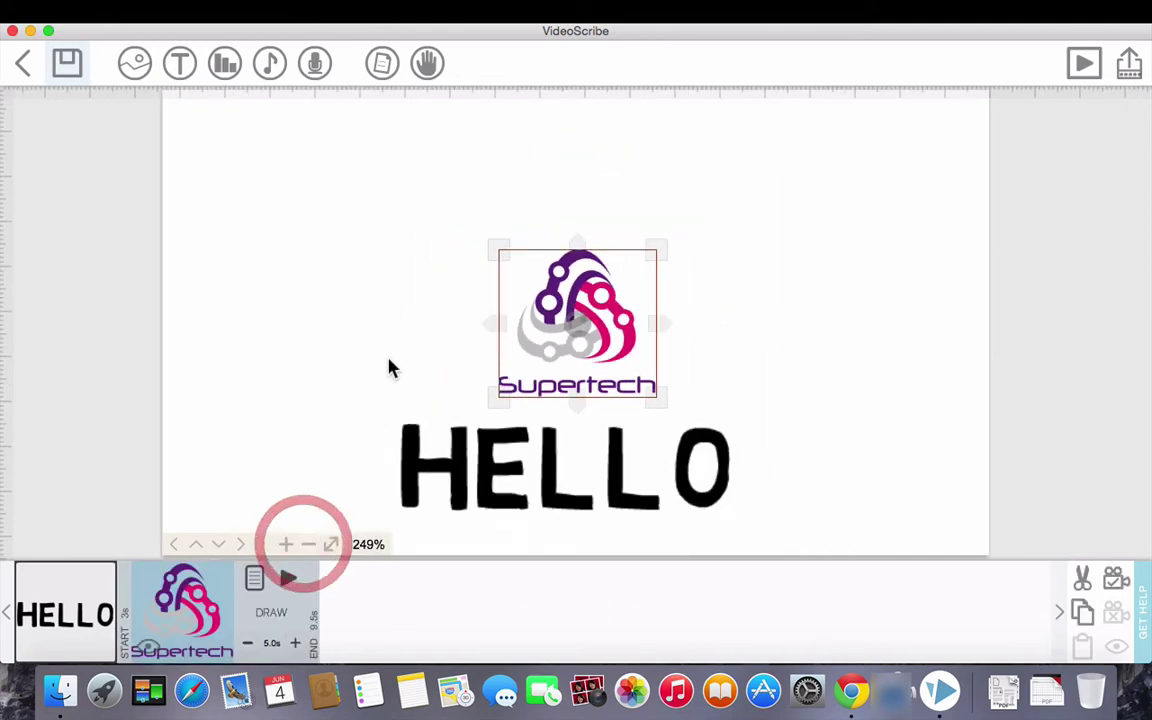
{"action": "left_click_drag", "start_coordinate": [390, 368], "coordinate": [389, 190]}
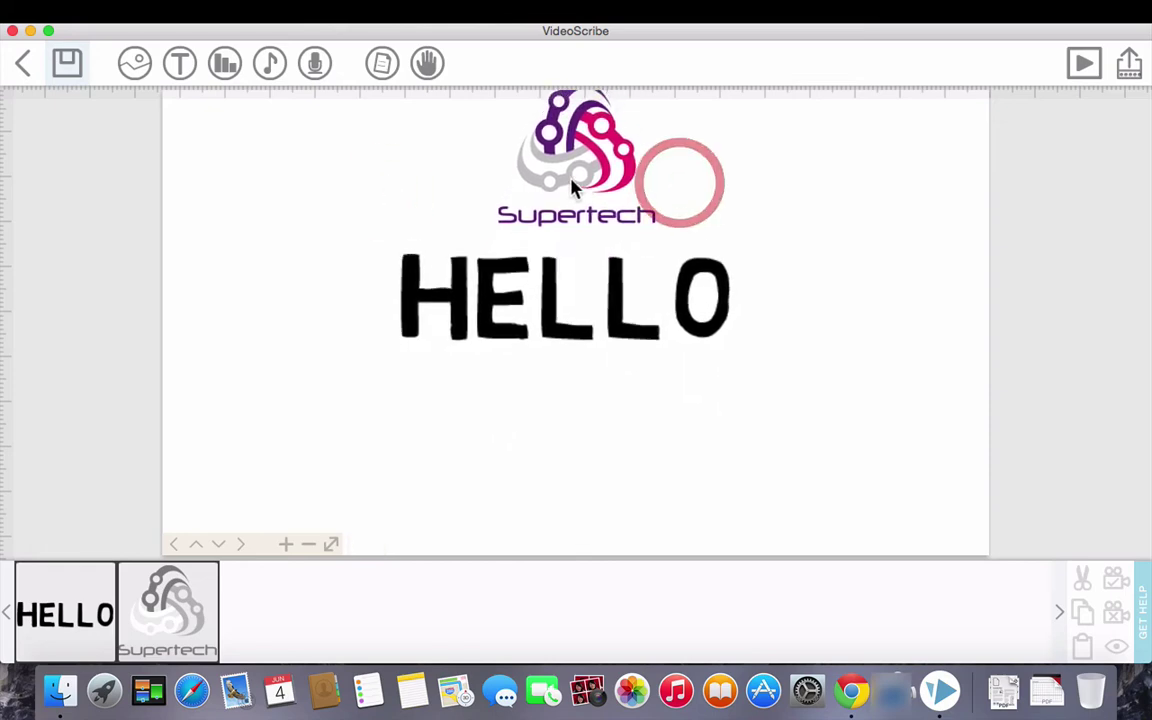
{"action": "double_click", "coordinate": [573, 188]}
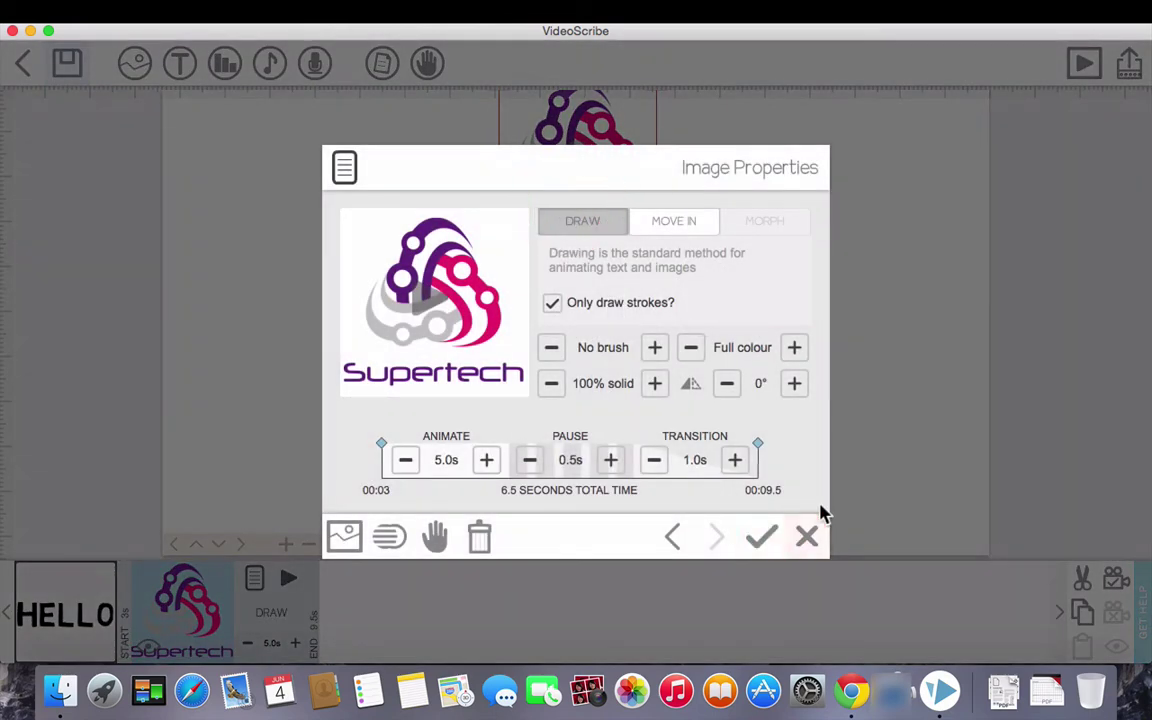
{"action": "left_click", "coordinate": [807, 537]}
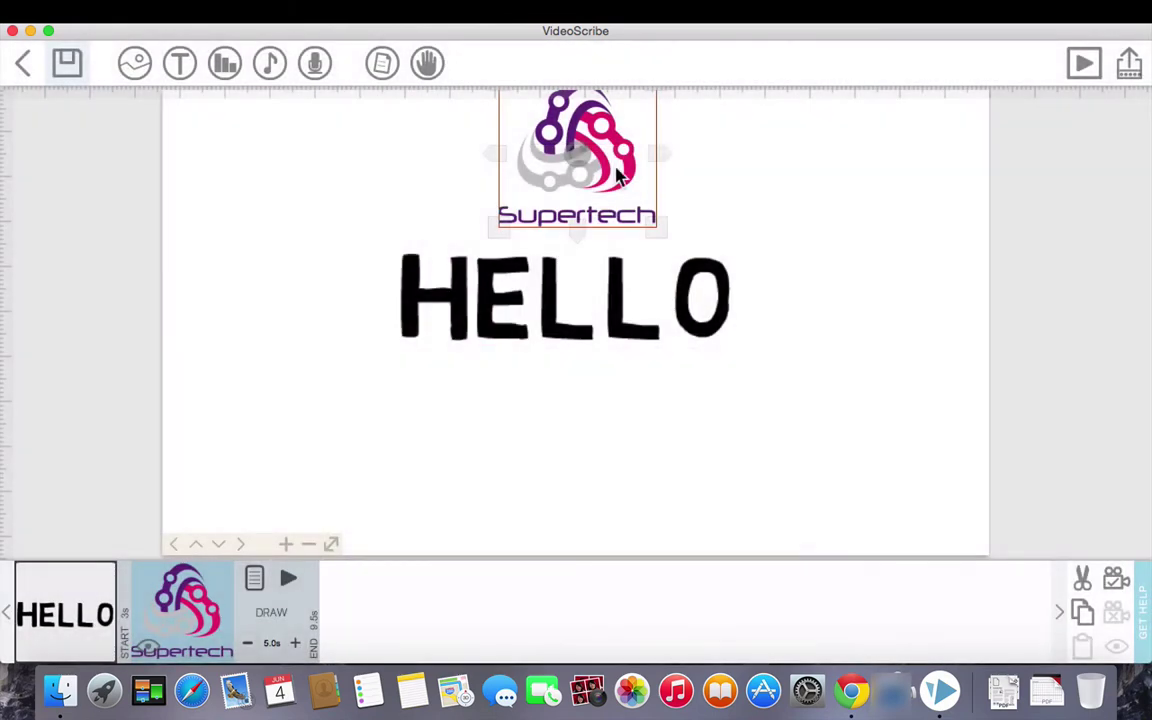
{"action": "mouse_move", "coordinate": [616, 213]}
{"action": "left_mouse_down"}
{"action": "mouse_move", "coordinate": [603, 393]}
{"action": "mouse_move", "coordinate": [645, 485]}
{"action": "left_mouse_up"}
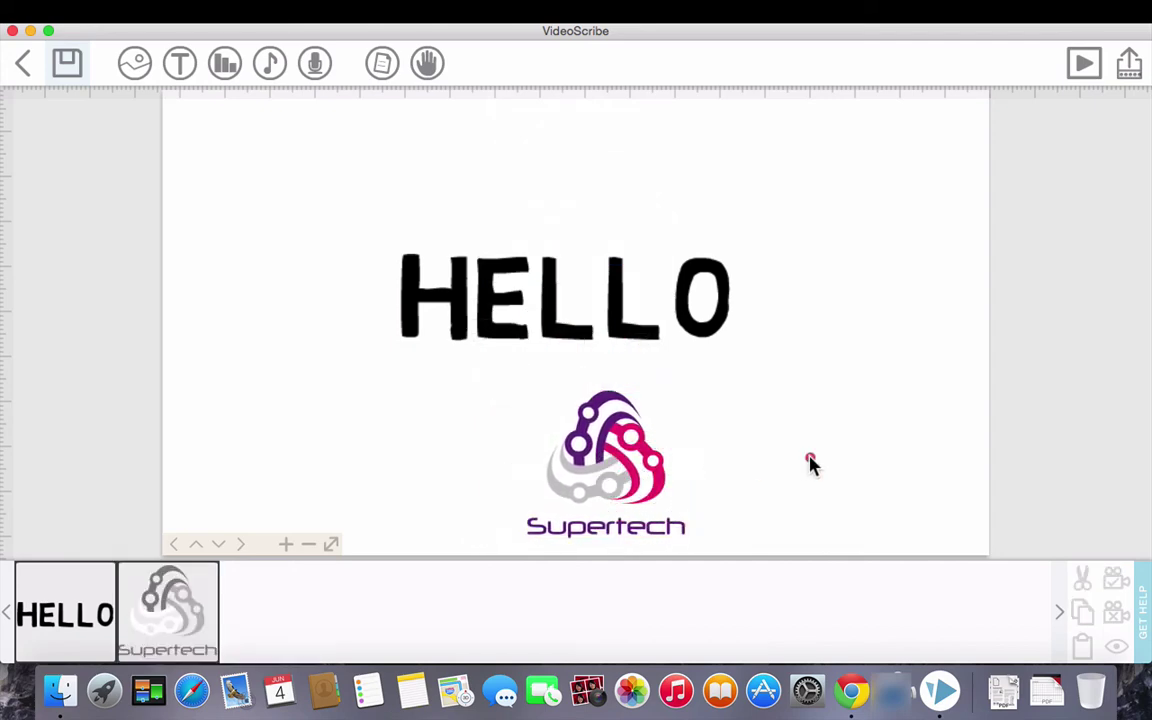
Step: Reposition and enlarge the Supertech logo, then zoom to show it with HELLO
{"action": "mouse_move", "coordinate": [810, 463]}
{"action": "left_mouse_down"}
{"action": "mouse_move", "coordinate": [520, 218]}
{"action": "mouse_move", "coordinate": [370, 195]}
{"action": "mouse_move", "coordinate": [309, 147]}
{"action": "left_mouse_up"}
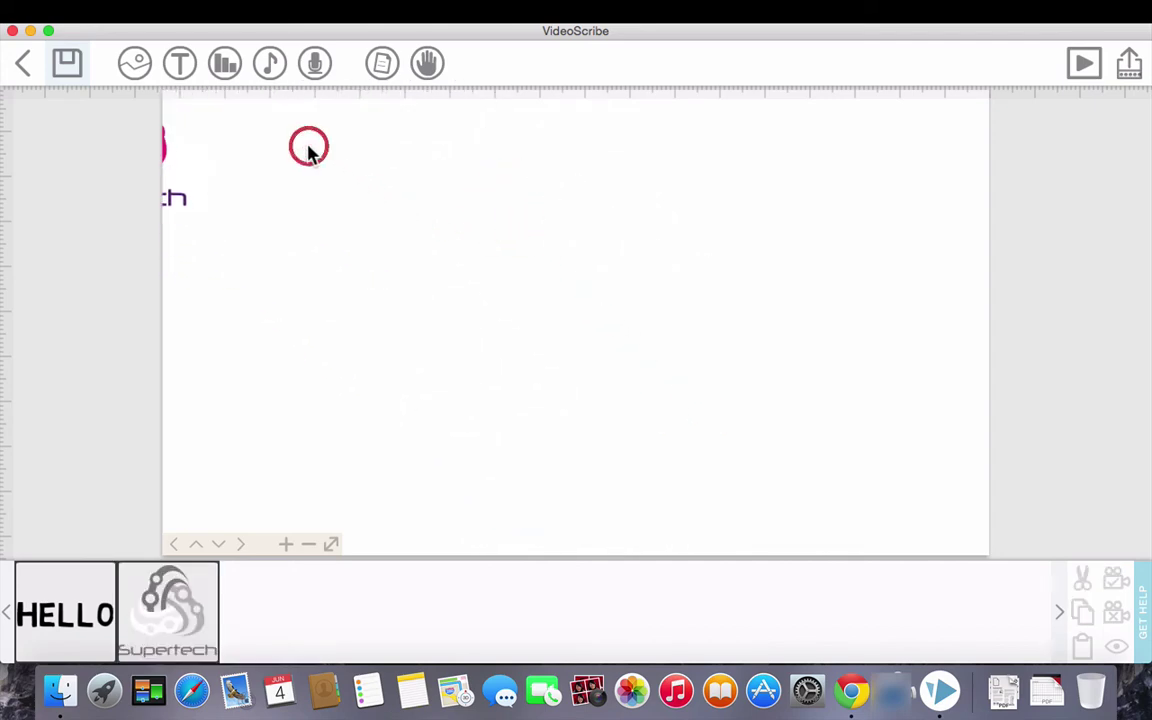
{"action": "left_click", "coordinate": [170, 200]}
{"action": "mouse_move", "coordinate": [170, 200]}
{"action": "left_mouse_down"}
{"action": "mouse_move", "coordinate": [763, 437]}
{"action": "mouse_move", "coordinate": [745, 417]}
{"action": "mouse_move", "coordinate": [854, 478]}
{"action": "left_mouse_up"}
{"action": "left_click_drag", "start_coordinate": [686, 407], "coordinate": [668, 386]}
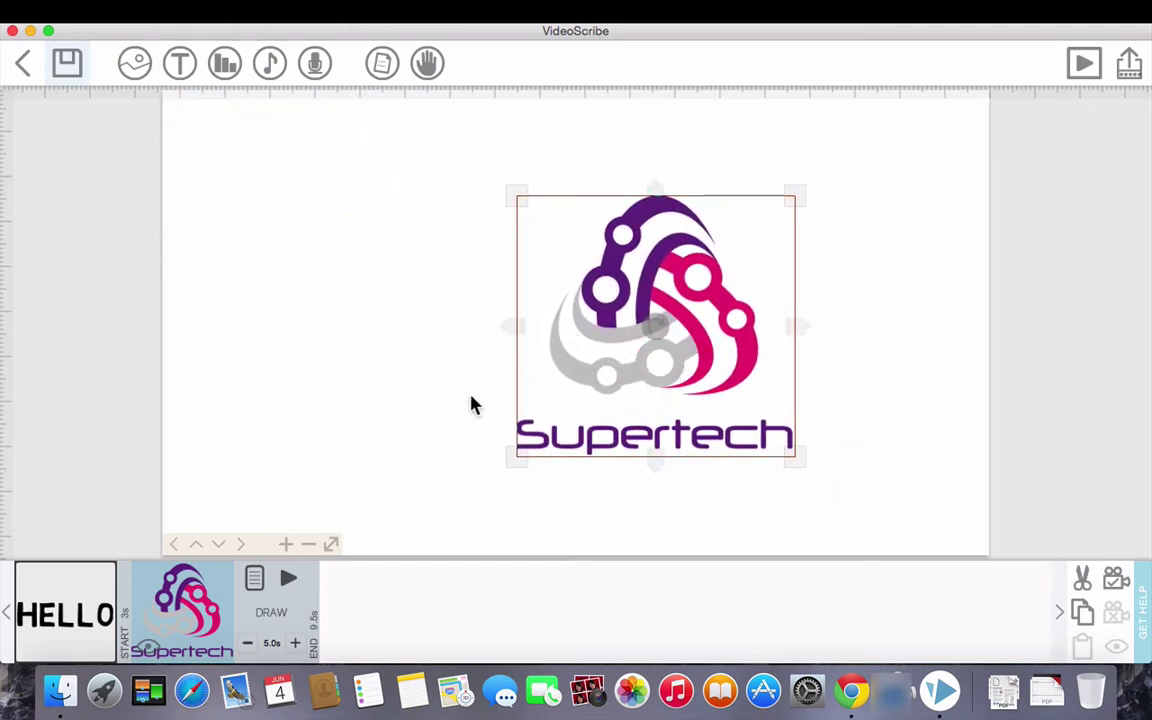
{"action": "left_click", "coordinate": [309, 545]}
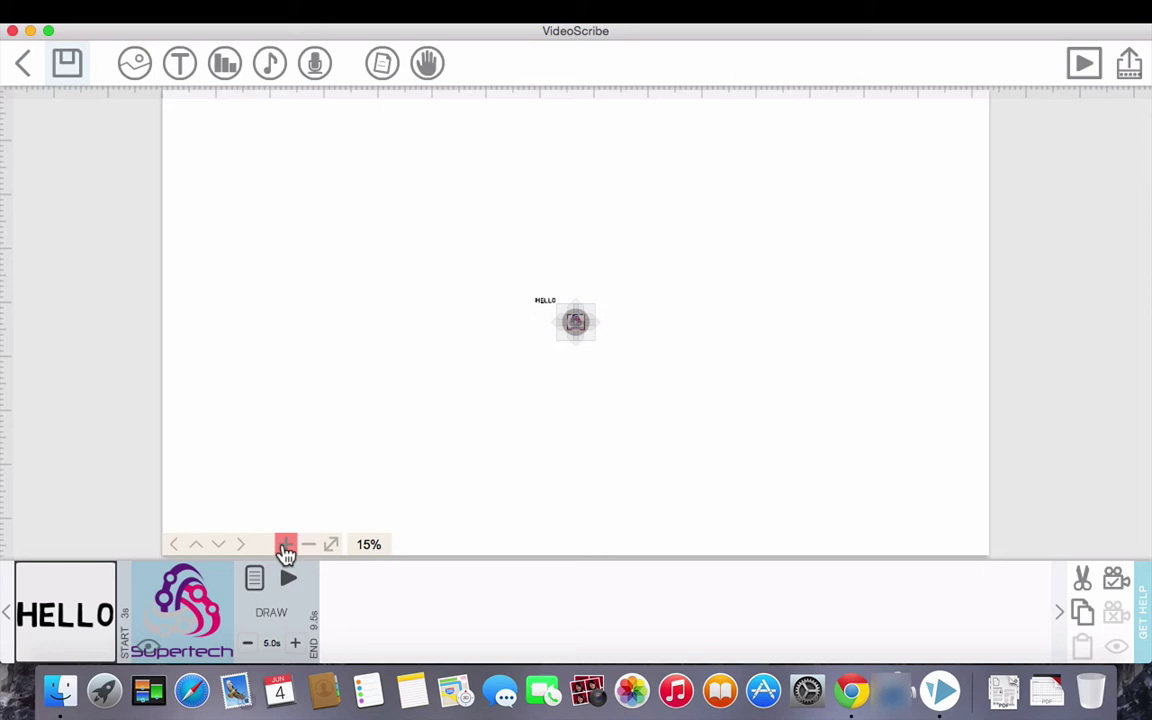
{"action": "left_click", "coordinate": [285, 547]}
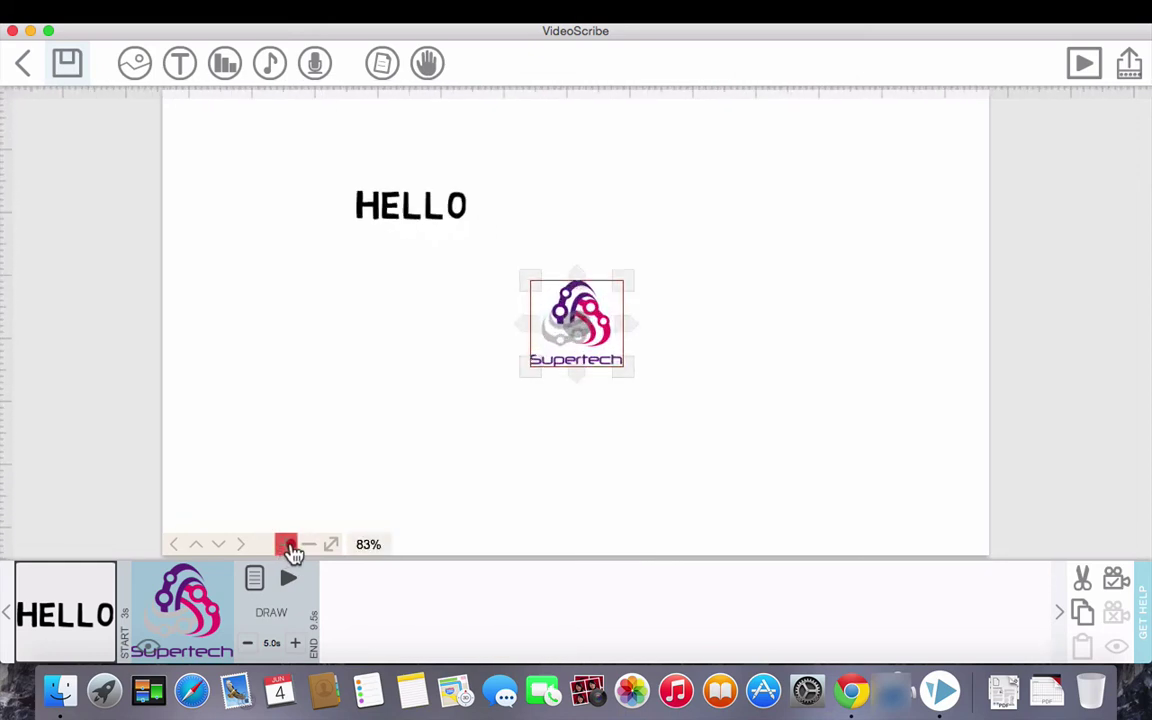
{"action": "left_click", "coordinate": [352, 444]}
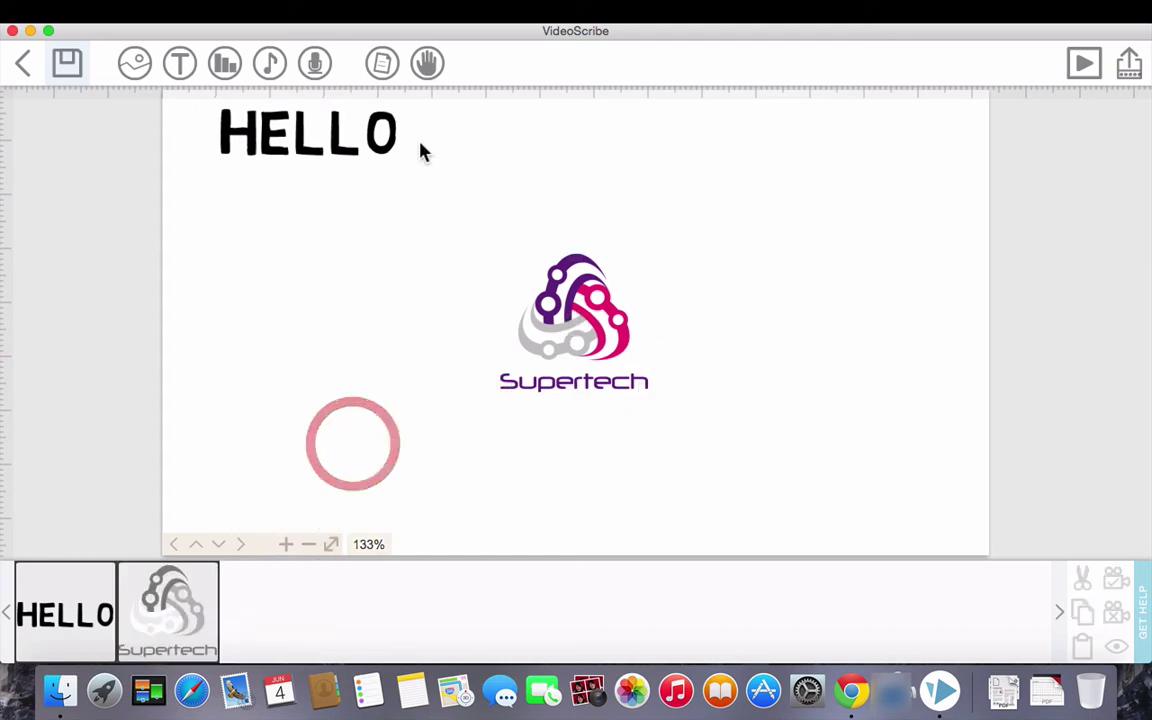
{"action": "left_click", "coordinate": [1086, 65]}
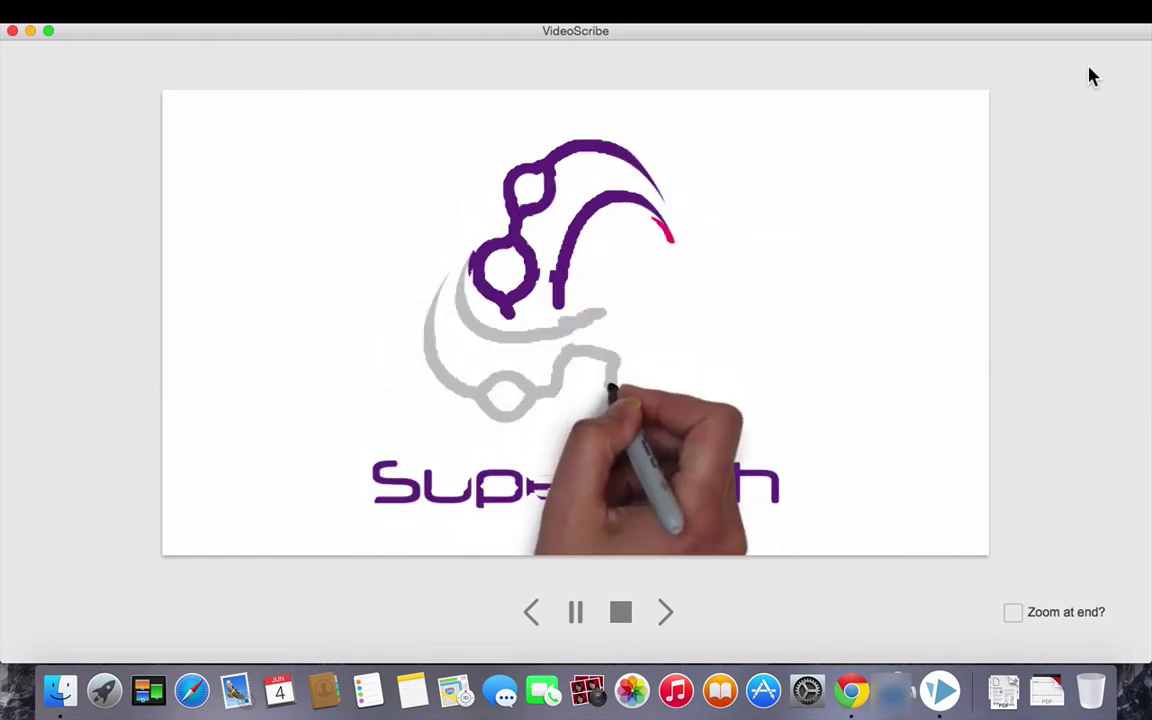
{"action": "left_click", "coordinate": [621, 606]}
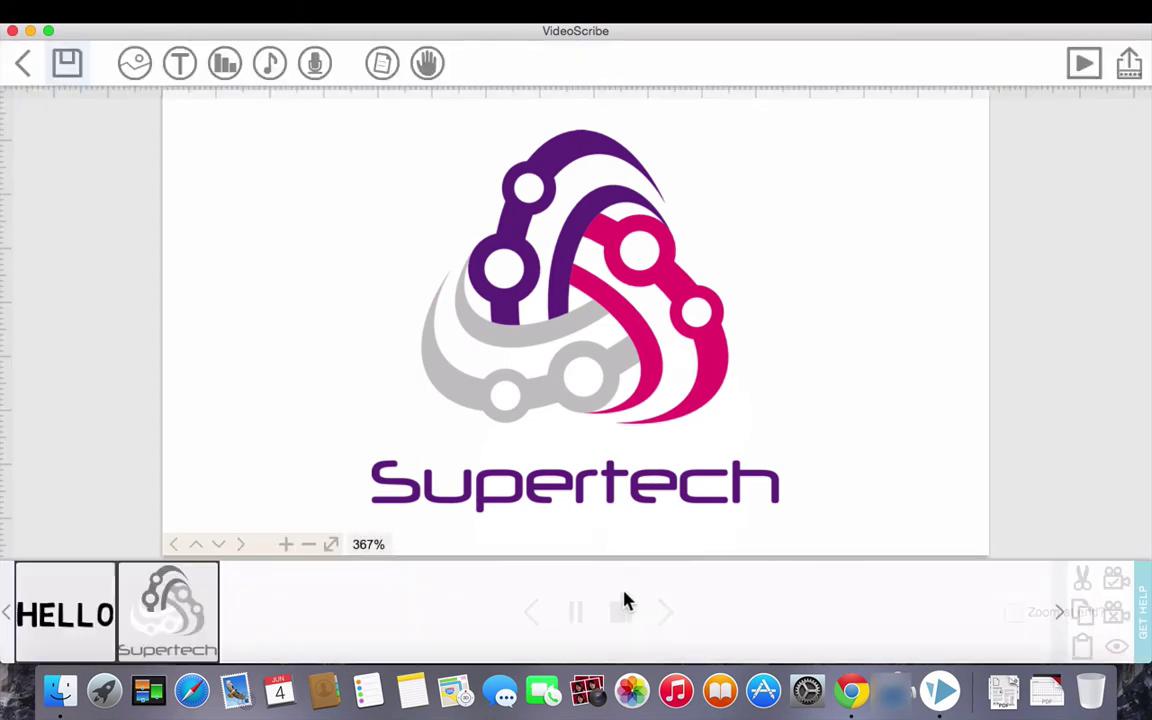
Step: Open the Supertech logo's properties and preview a drawing hand option without keeping it
{"action": "left_click", "coordinate": [600, 323]}
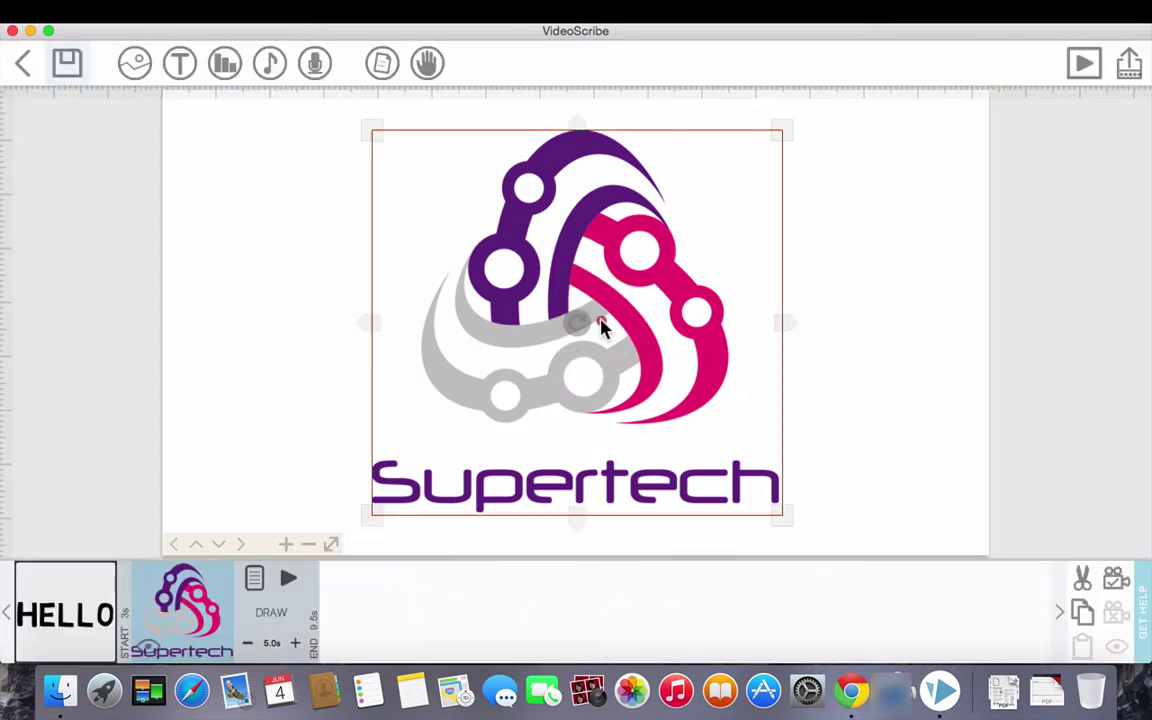
{"action": "double_click", "coordinate": [600, 323]}
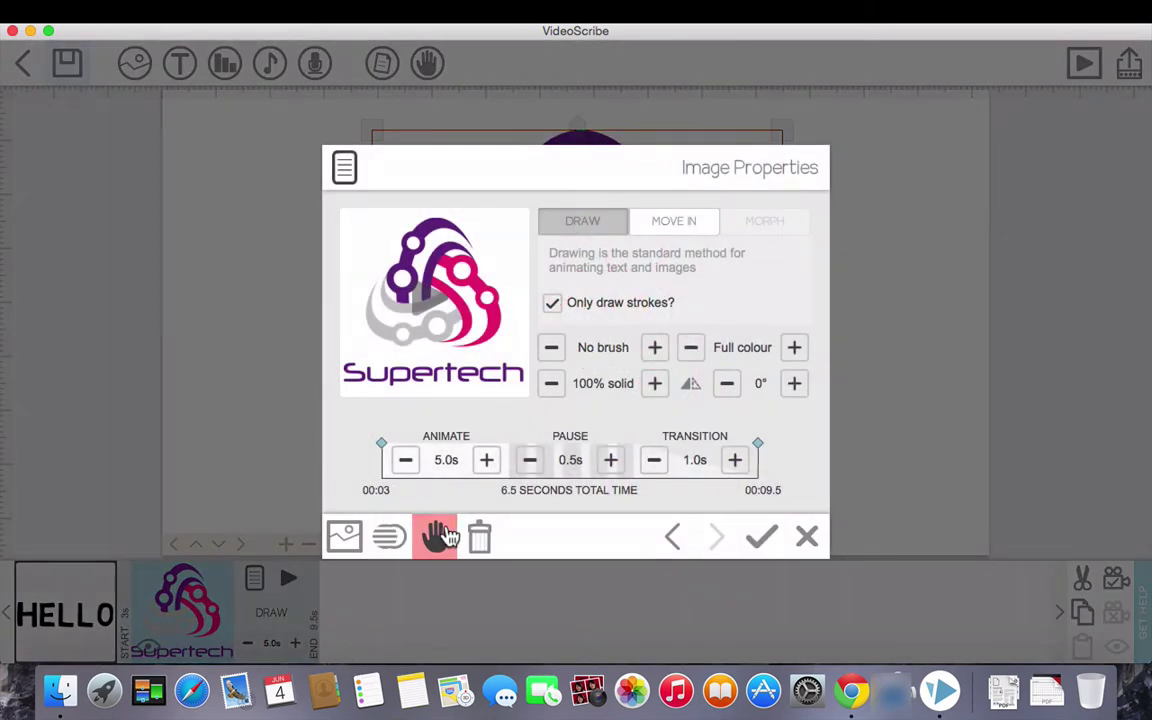
{"action": "left_click", "coordinate": [440, 536]}
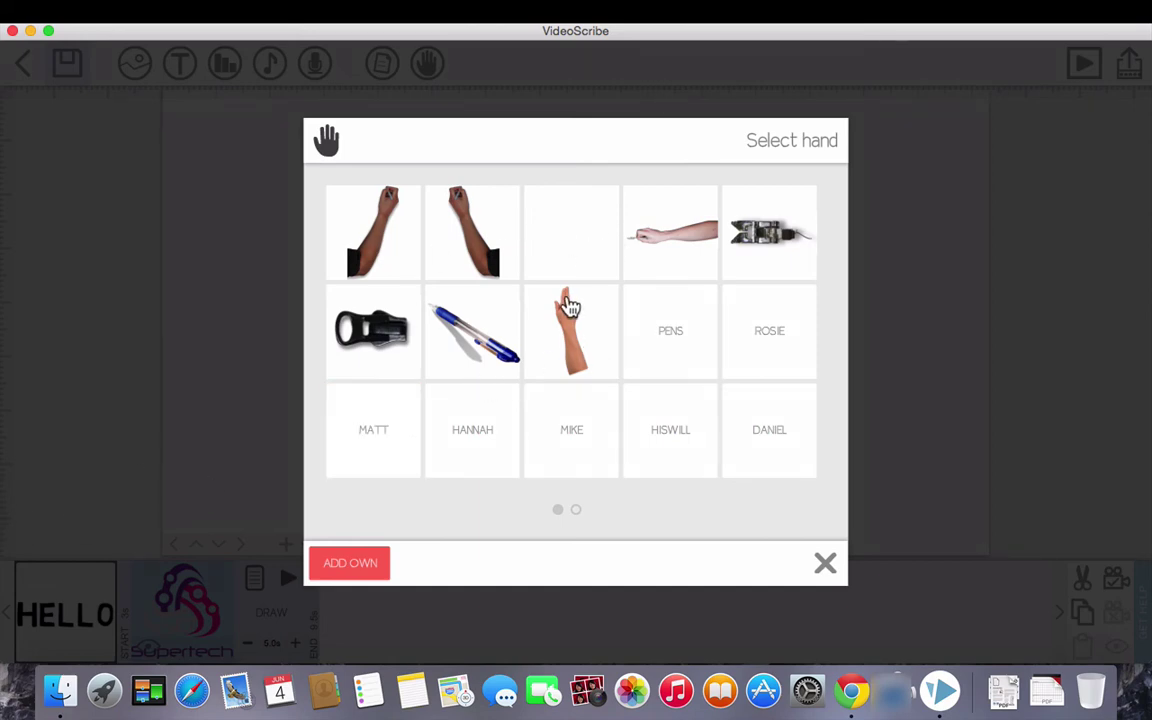
{"action": "left_click", "coordinate": [562, 325]}
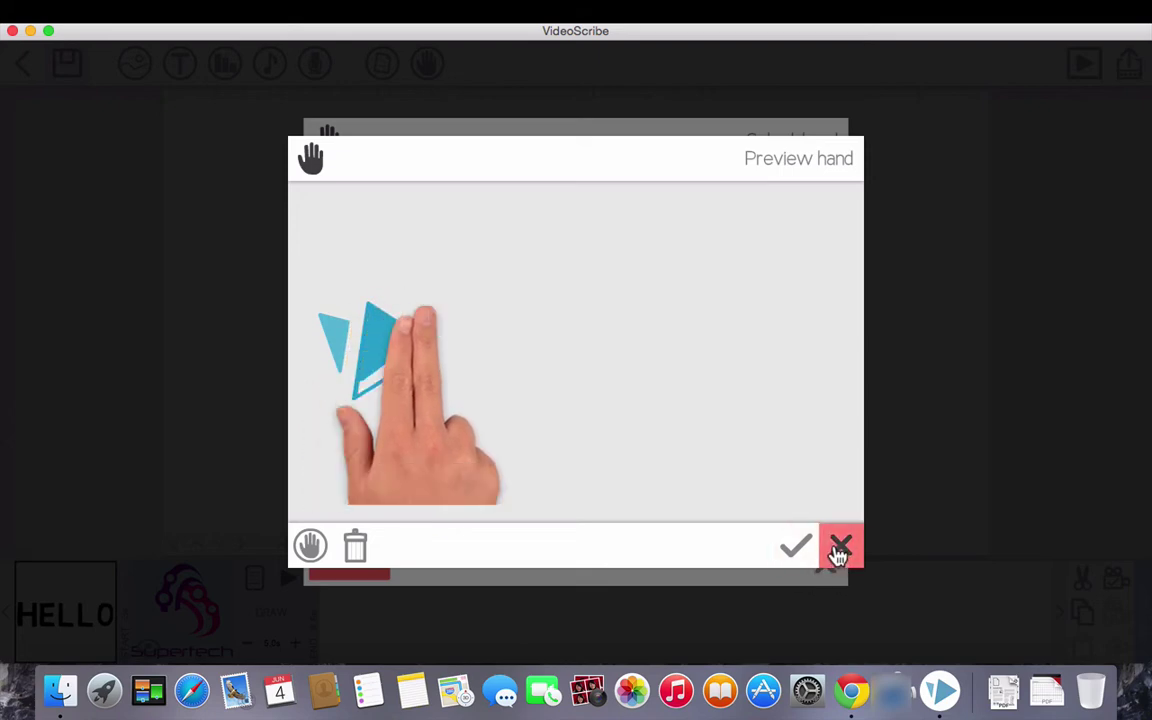
{"action": "left_click", "coordinate": [797, 558]}
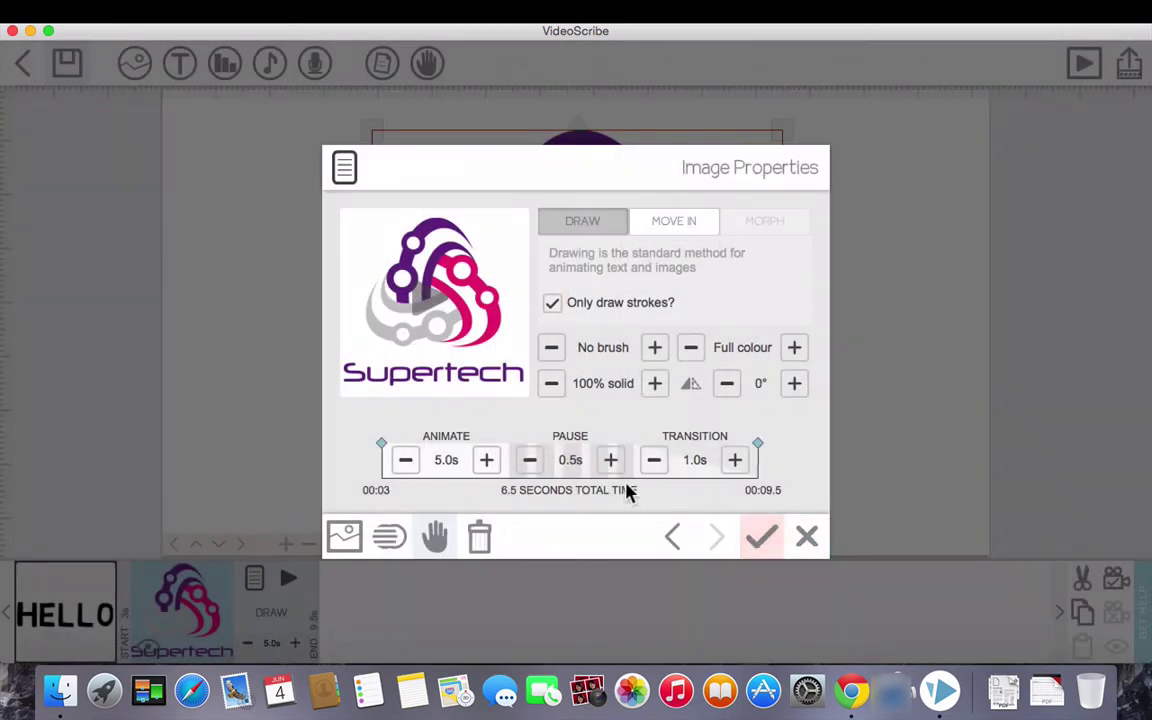
Step: Switch the logo's animation to move in and preview it
{"action": "left_click", "coordinate": [694, 223]}
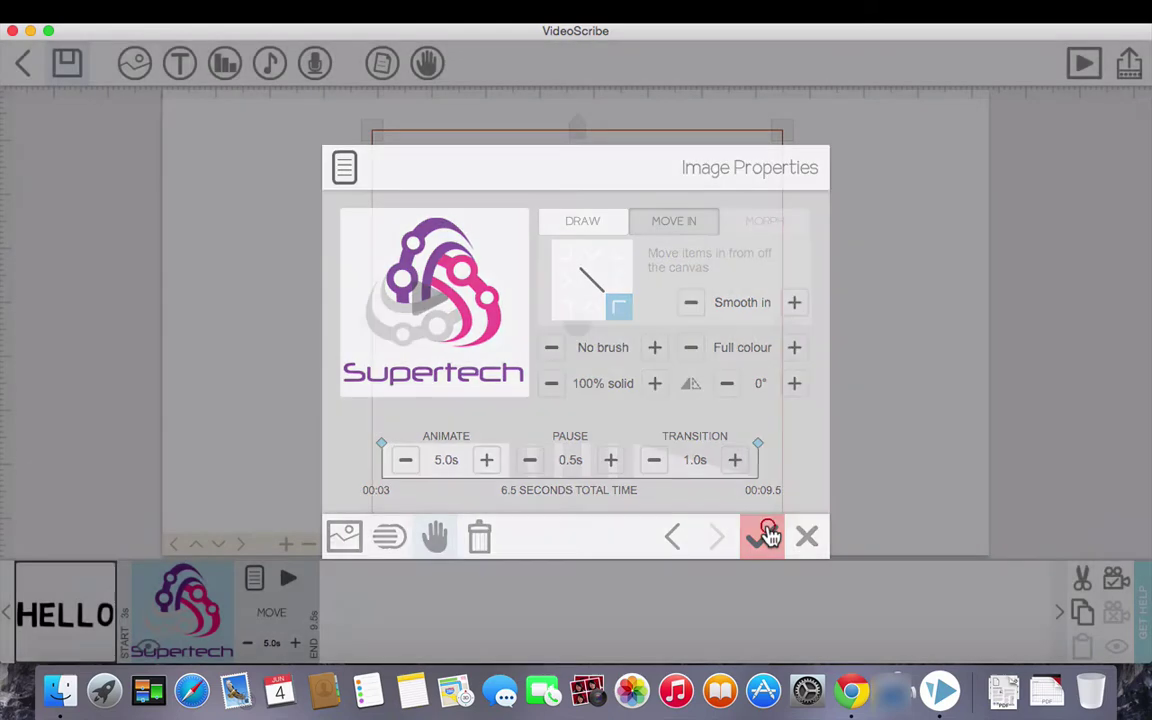
{"action": "left_click", "coordinate": [762, 540]}
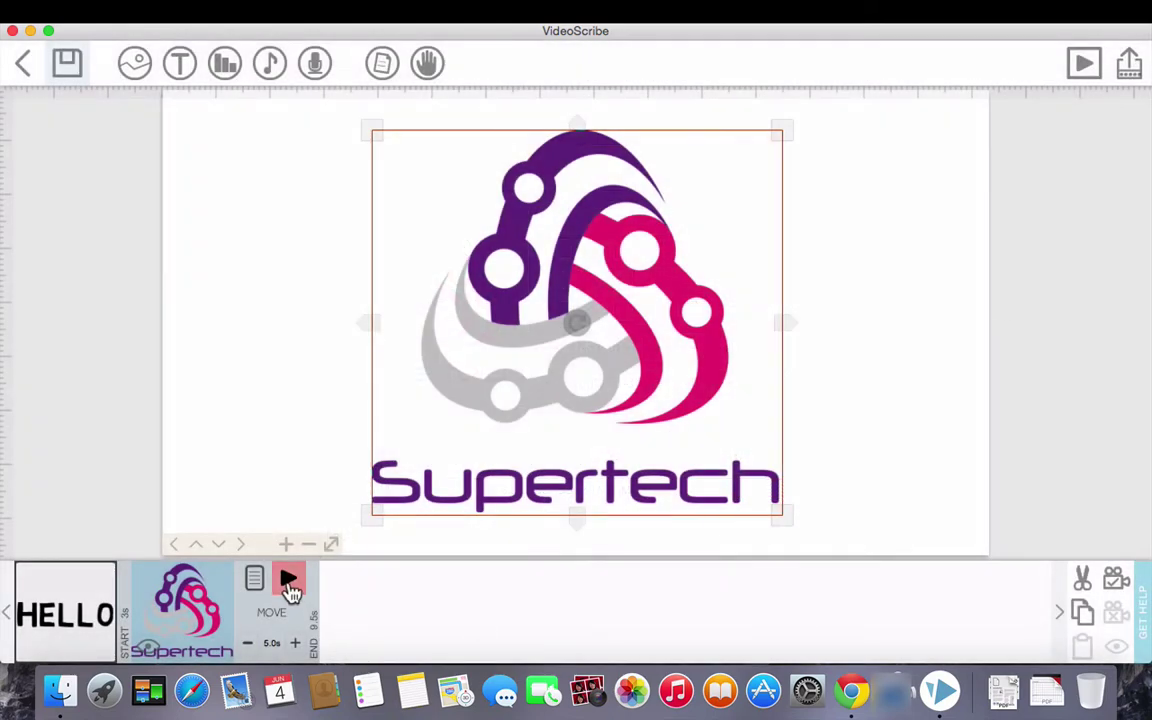
{"action": "left_click", "coordinate": [289, 582]}
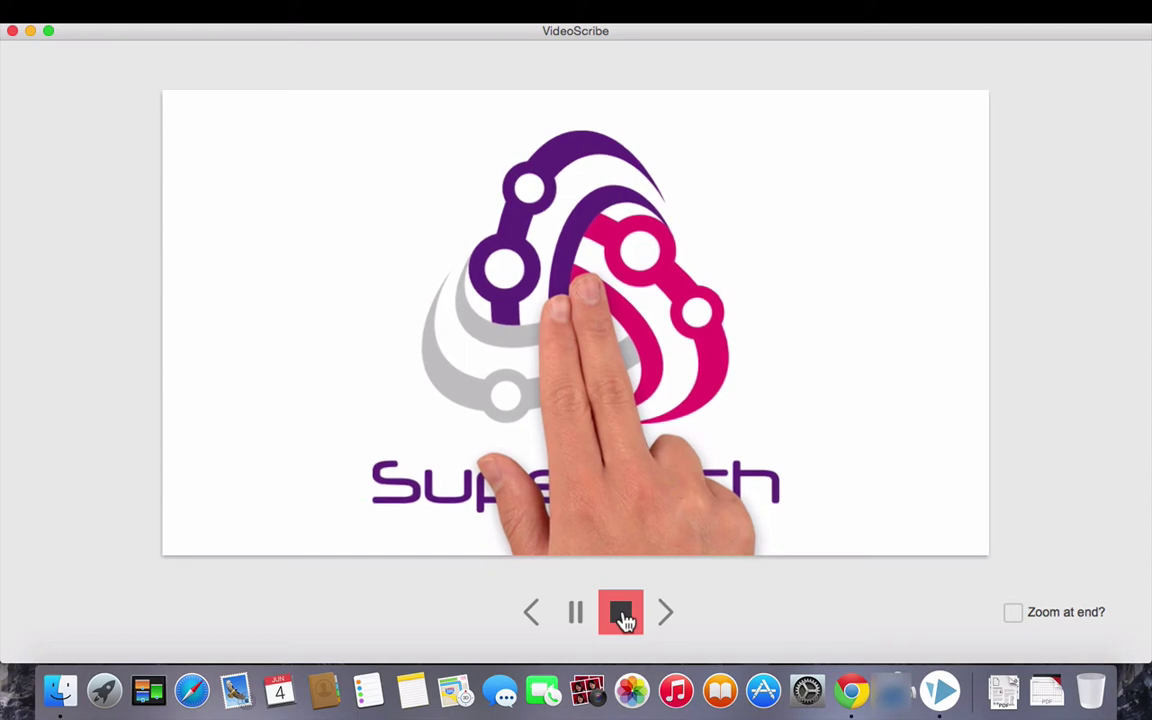
{"action": "left_click", "coordinate": [621, 620]}
Step: Cut the logo's move-in time from 5 to 1.0 seconds and preview the result
{"action": "left_click", "coordinate": [155, 625]}
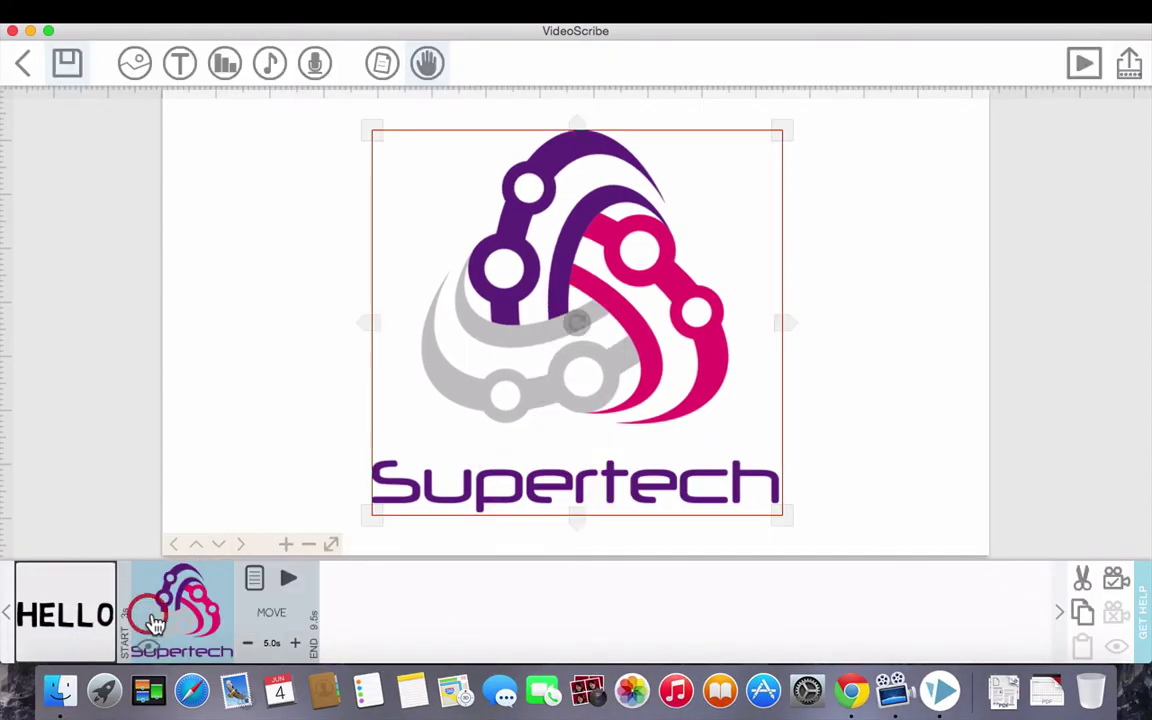
{"action": "left_click", "coordinate": [249, 645]}
{"action": "left_click", "coordinate": [286, 582]}
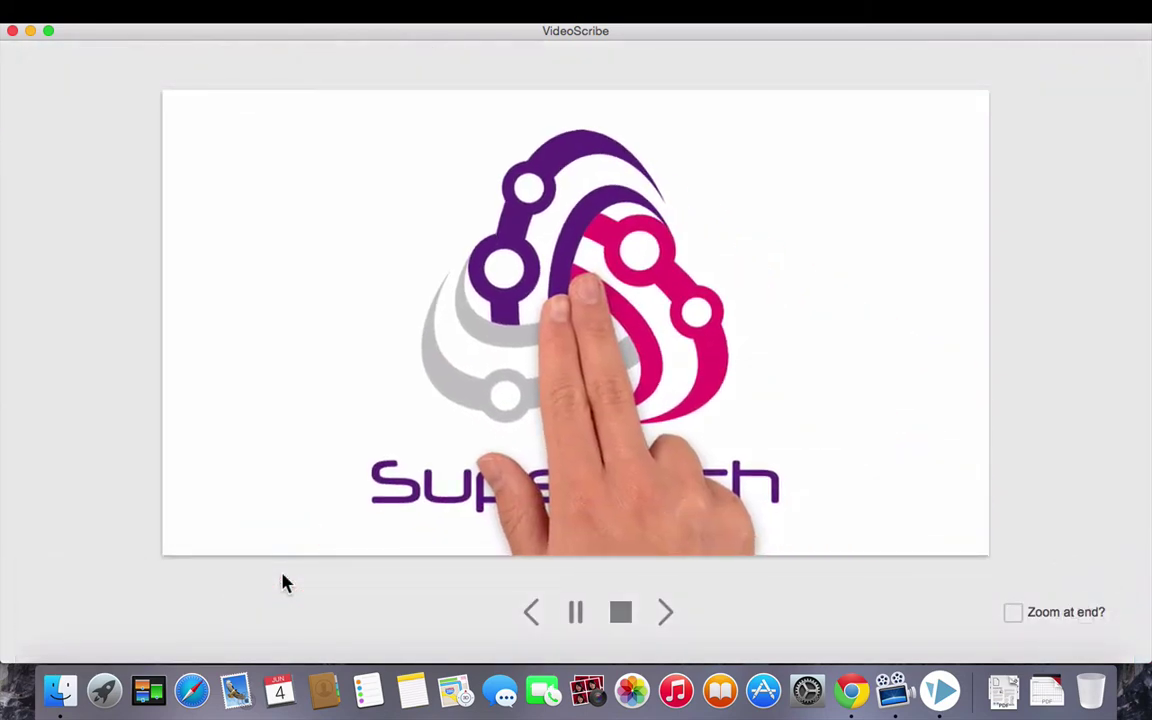
{"action": "left_click", "coordinate": [620, 620]}
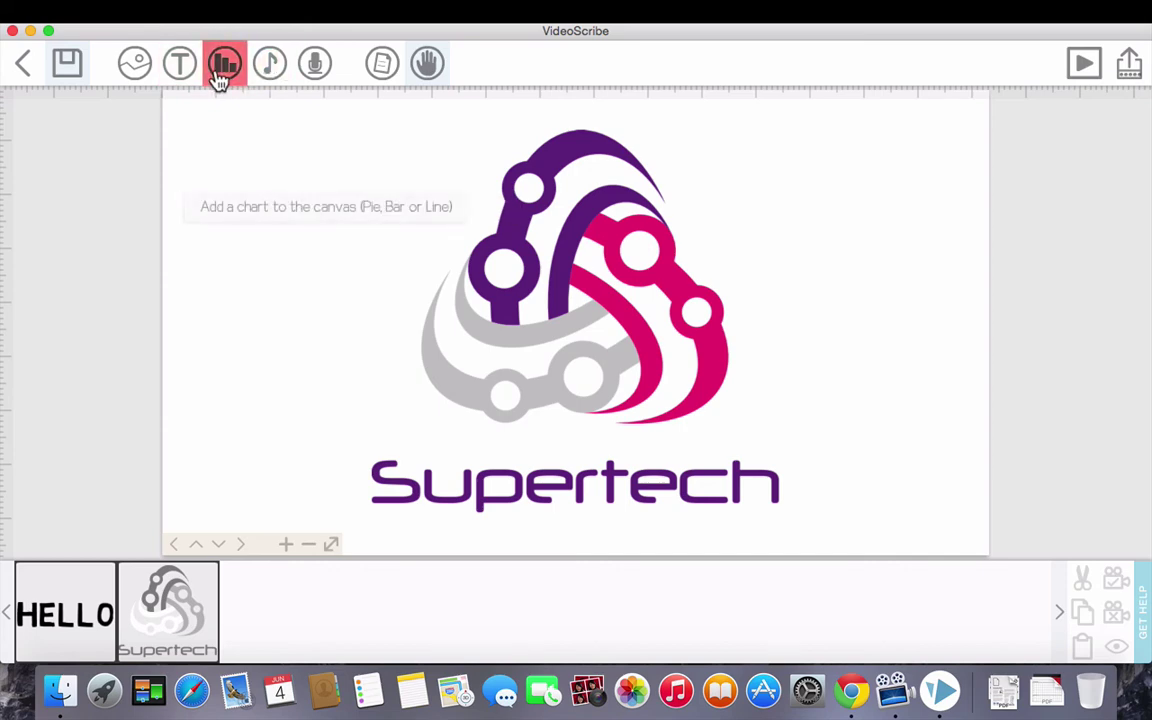
Step: Set the background paper to solid red (ed1c24)
{"action": "left_click", "coordinate": [380, 72]}
{"action": "left_click", "coordinate": [366, 512]}
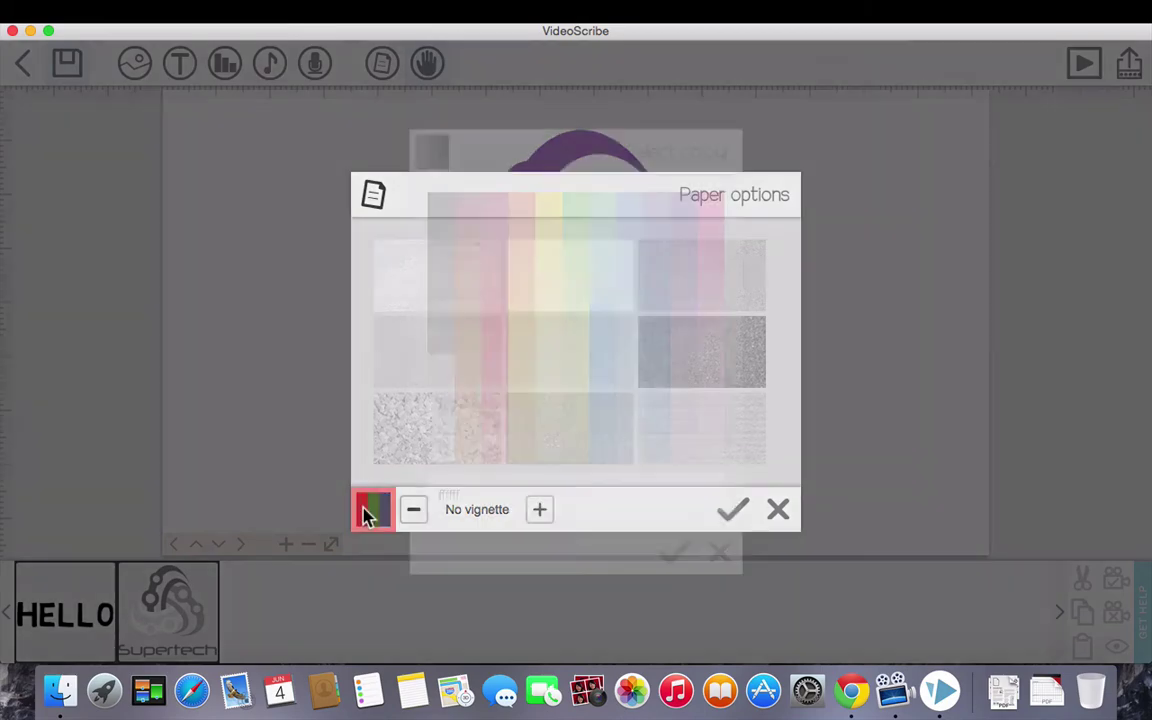
{"action": "left_click", "coordinate": [494, 350]}
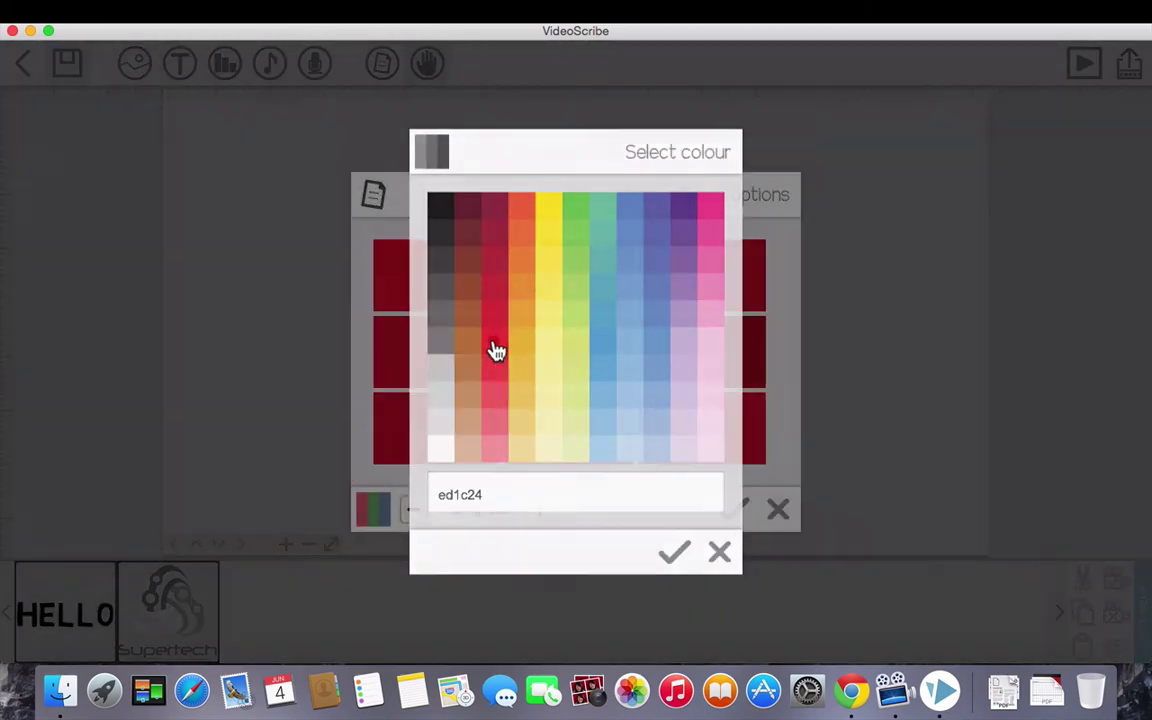
{"action": "left_click", "coordinate": [607, 363]}
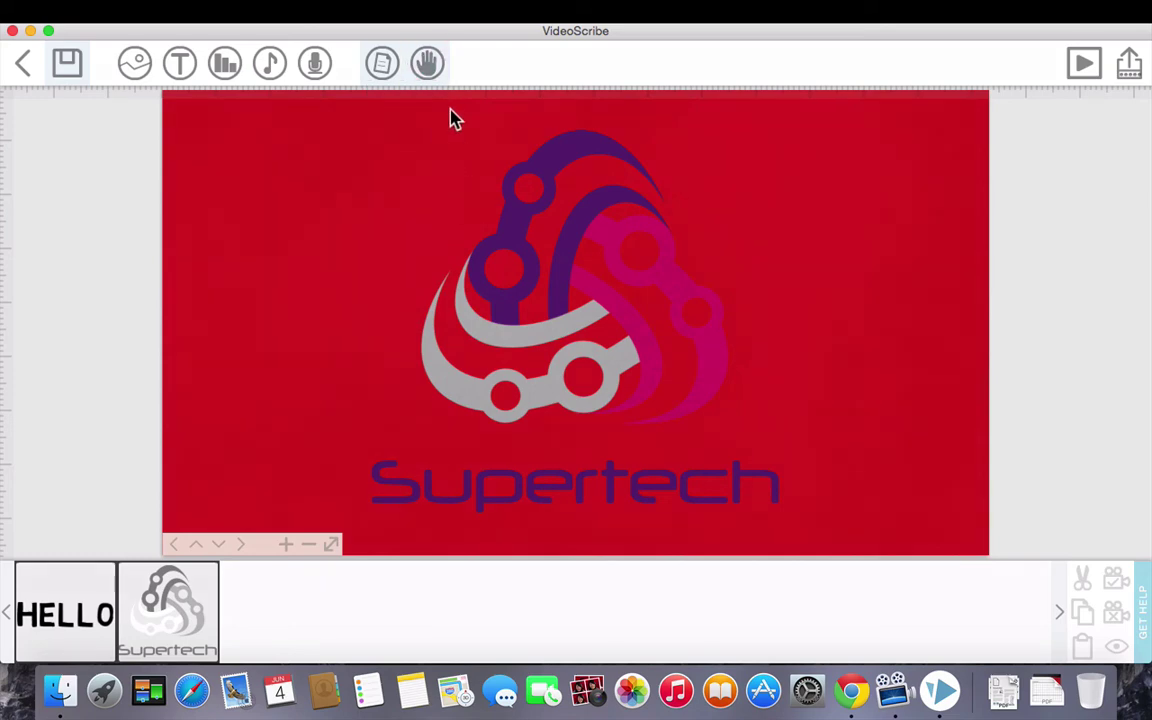
Step: Choose the pink Promarker from page two of PENS as the drawing hand
{"action": "left_click", "coordinate": [436, 72]}
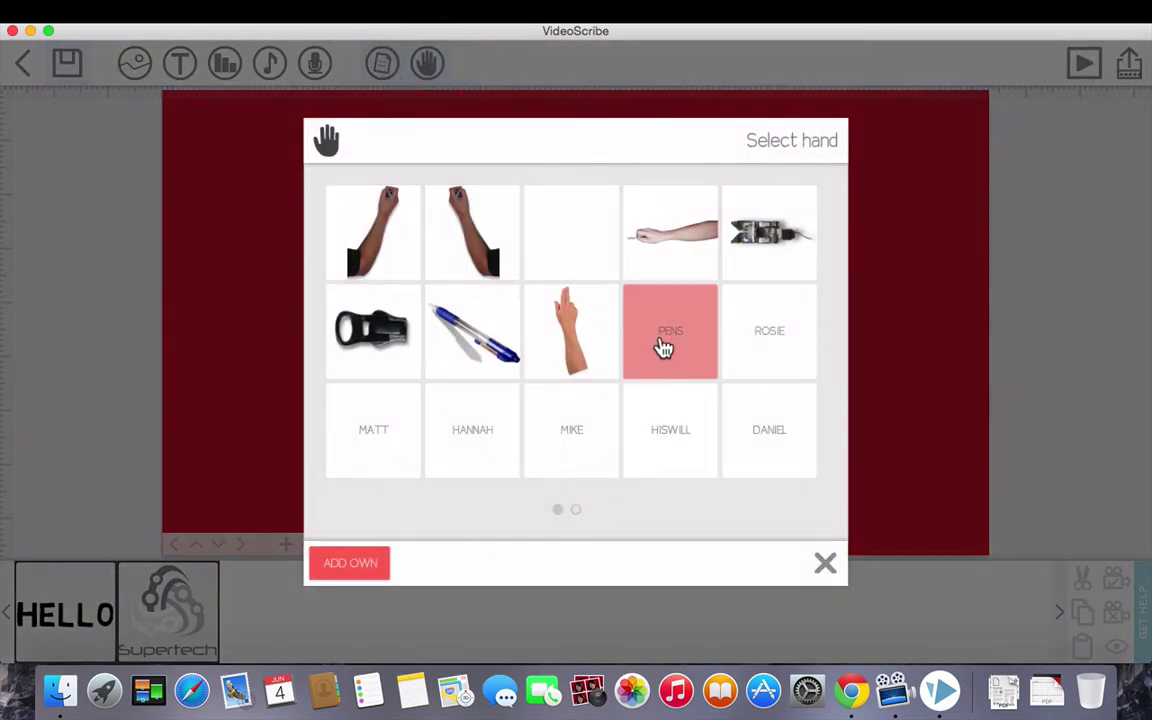
{"action": "left_click", "coordinate": [692, 361]}
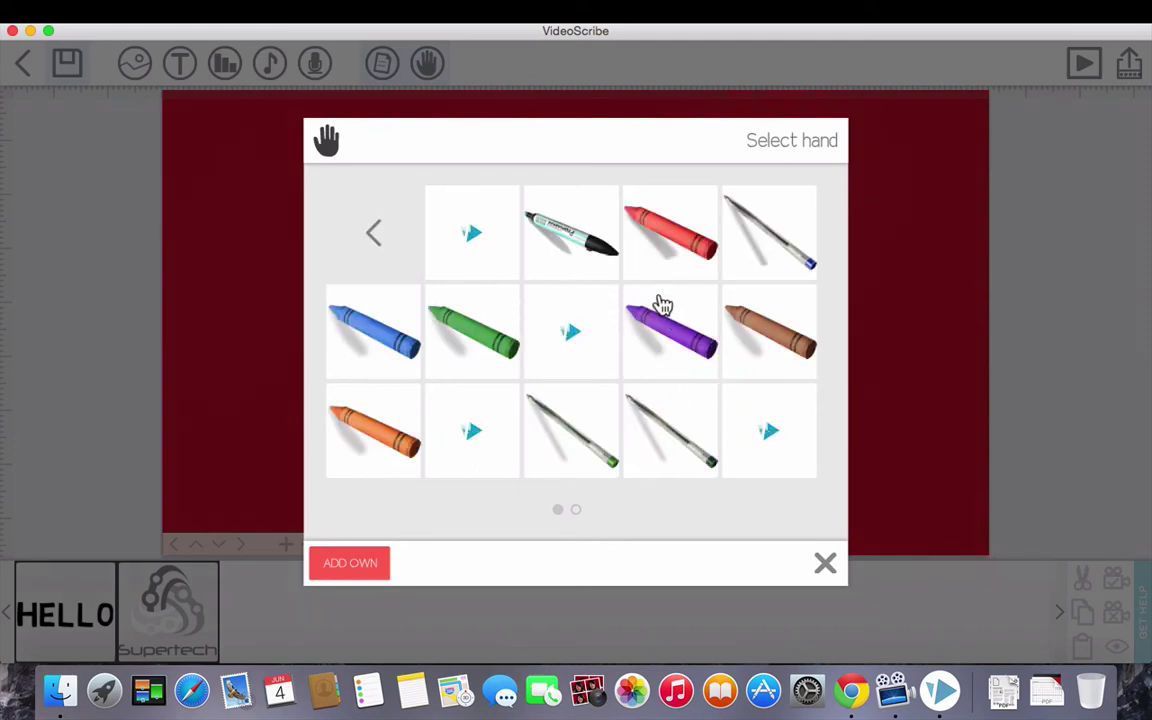
{"action": "left_click", "coordinate": [576, 510]}
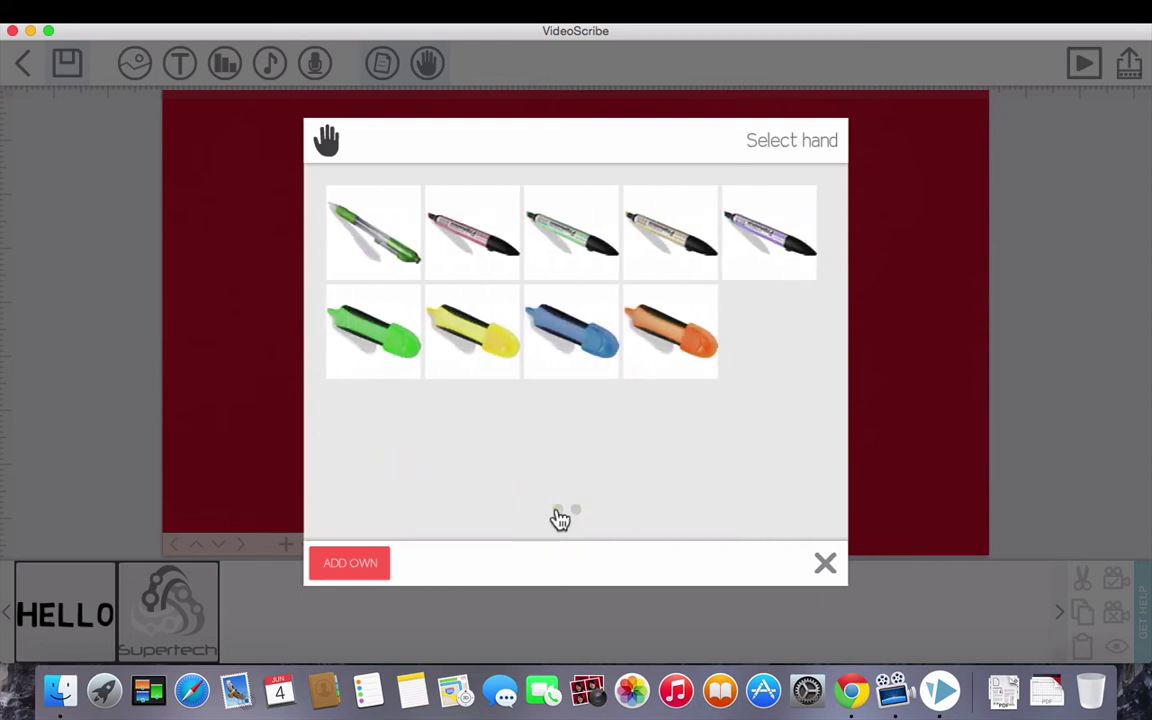
{"action": "left_click", "coordinate": [479, 247]}
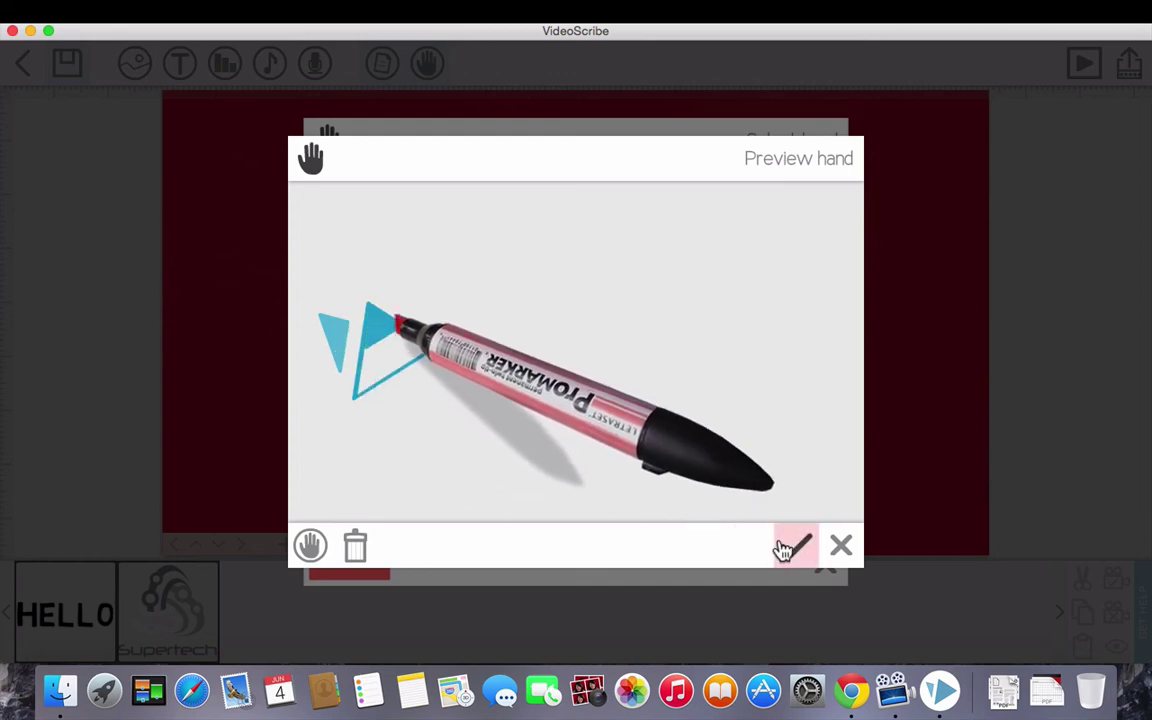
{"action": "left_click", "coordinate": [795, 546]}
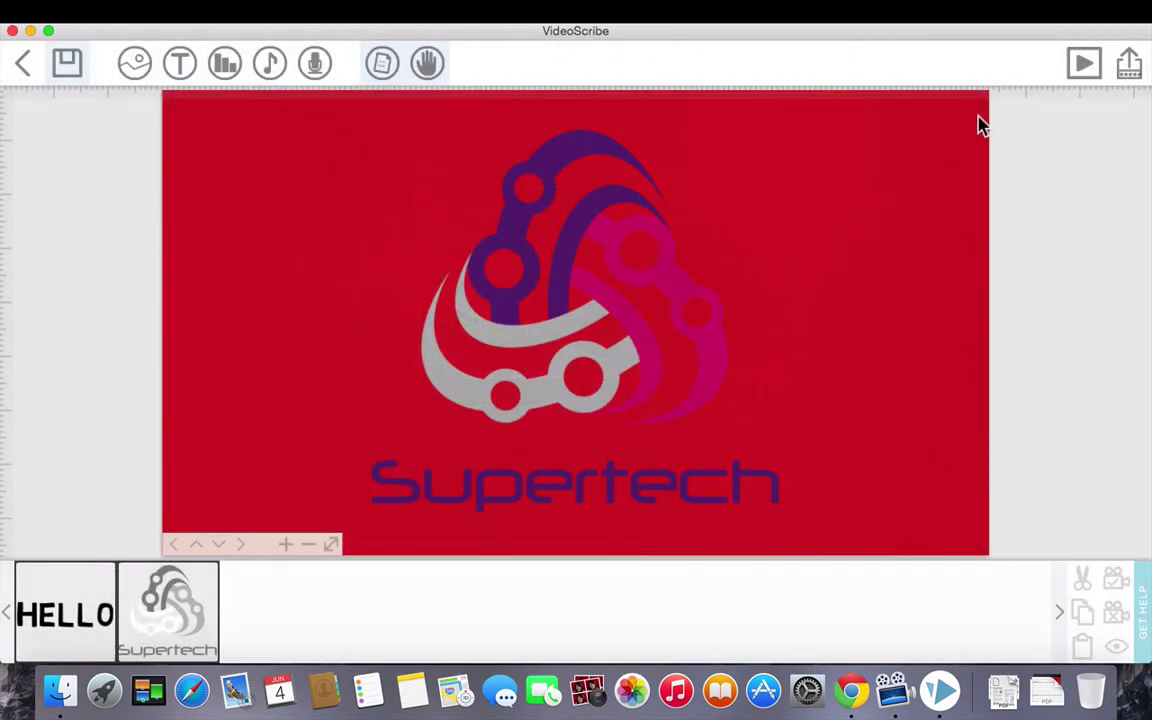
Step: Preview the whole scribe, then open the Supertech logo's image properties
{"action": "left_click", "coordinate": [167, 610]}
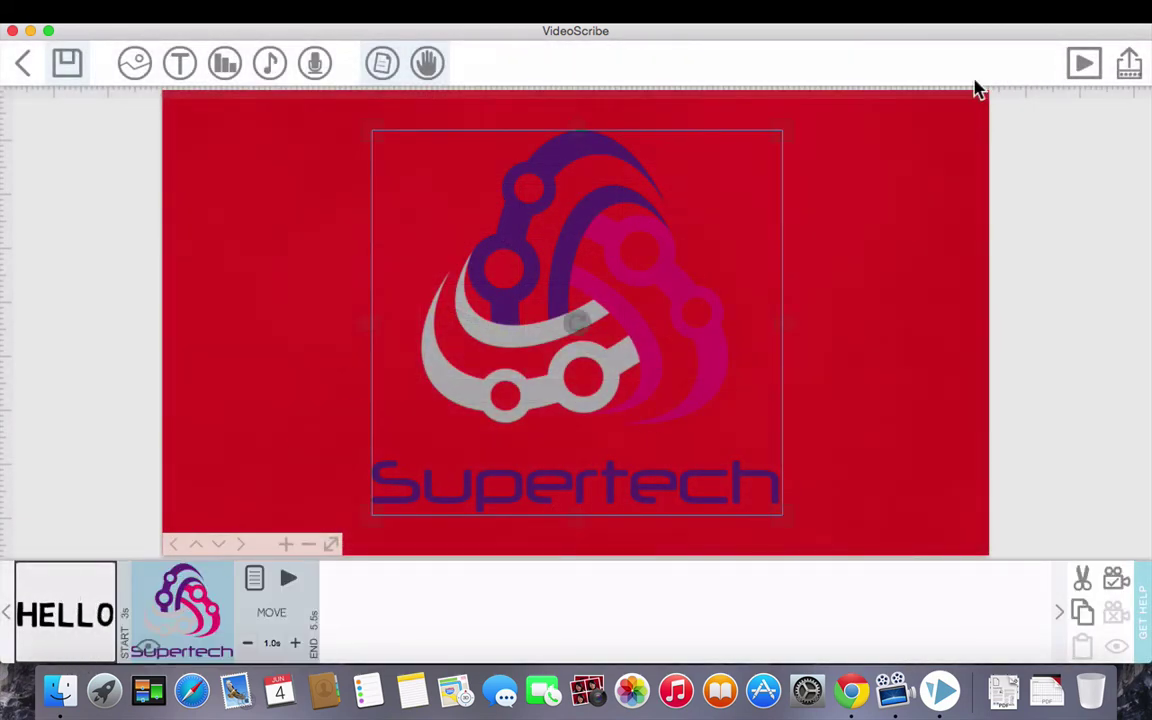
{"action": "left_click", "coordinate": [1078, 76]}
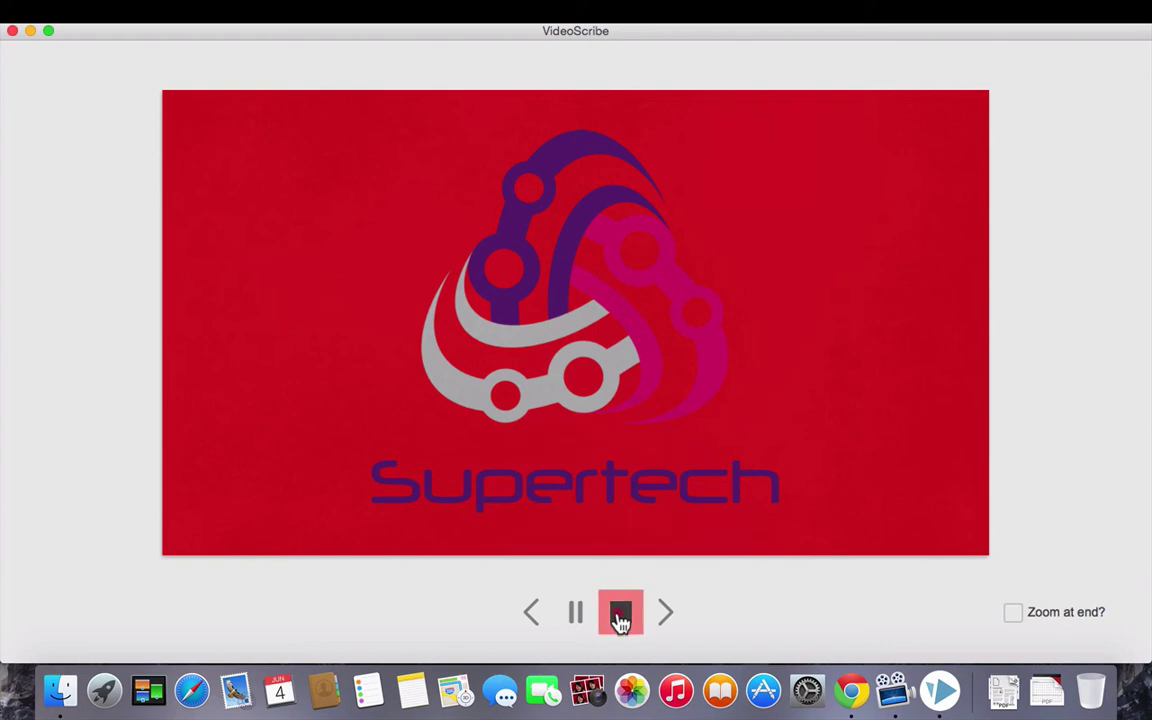
{"action": "left_click", "coordinate": [620, 620]}
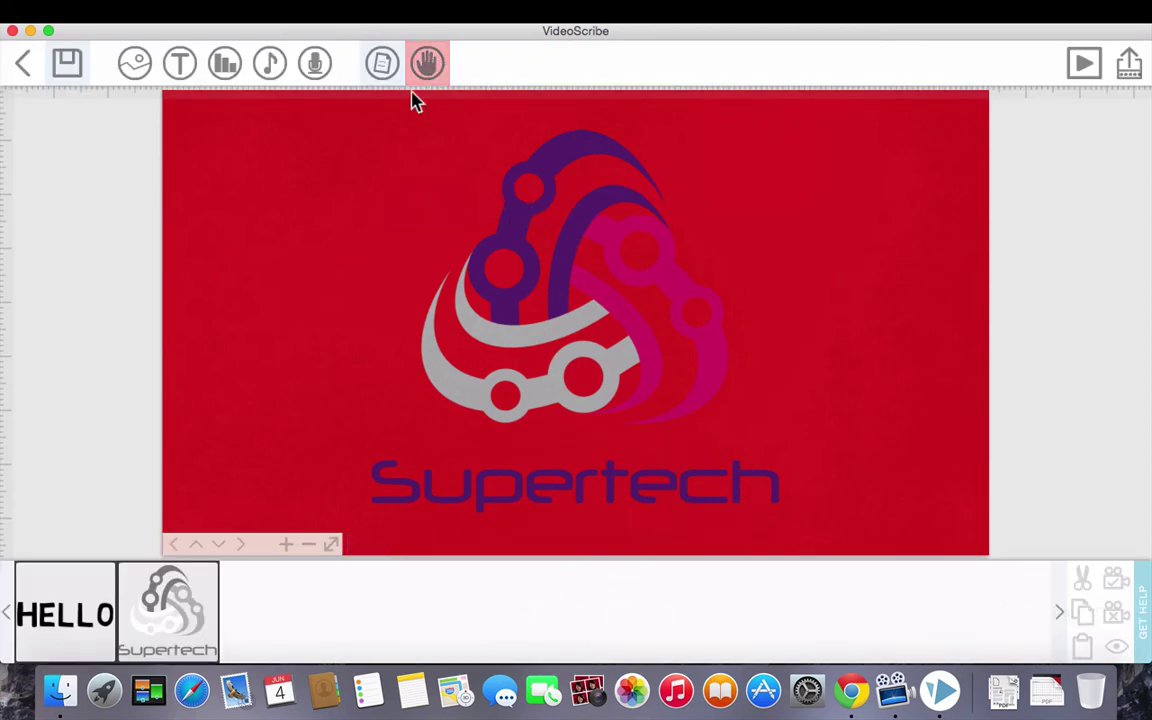
{"action": "left_click", "coordinate": [212, 595]}
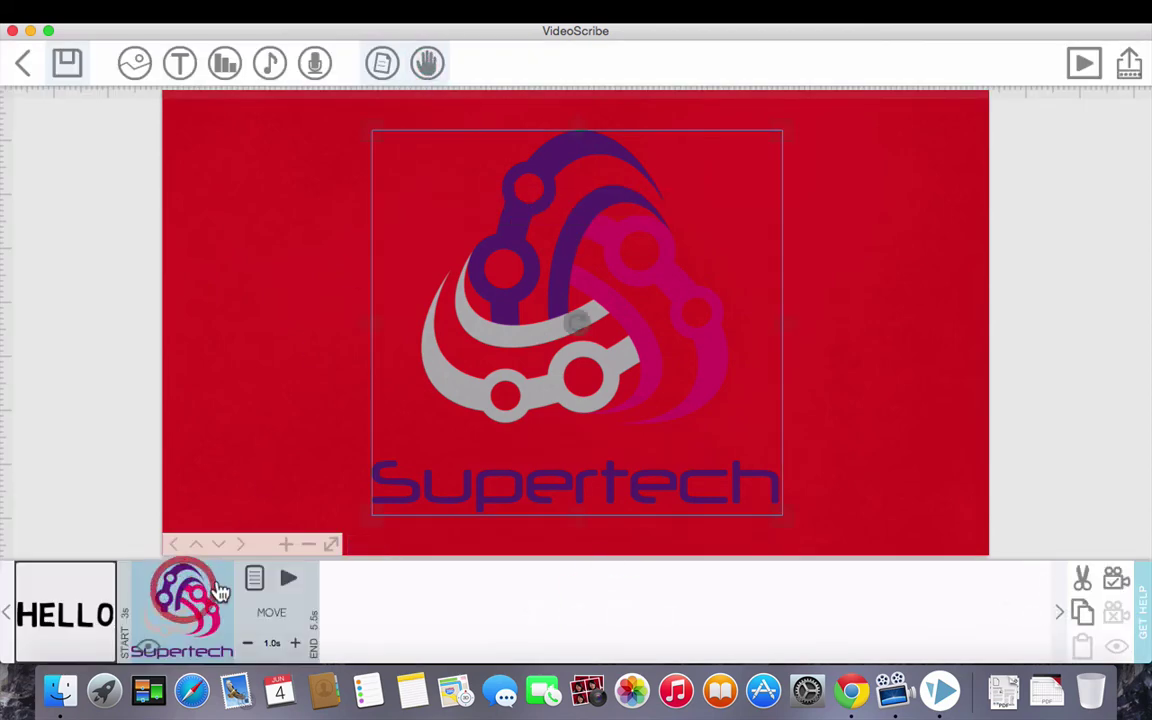
{"action": "left_click", "coordinate": [255, 578]}
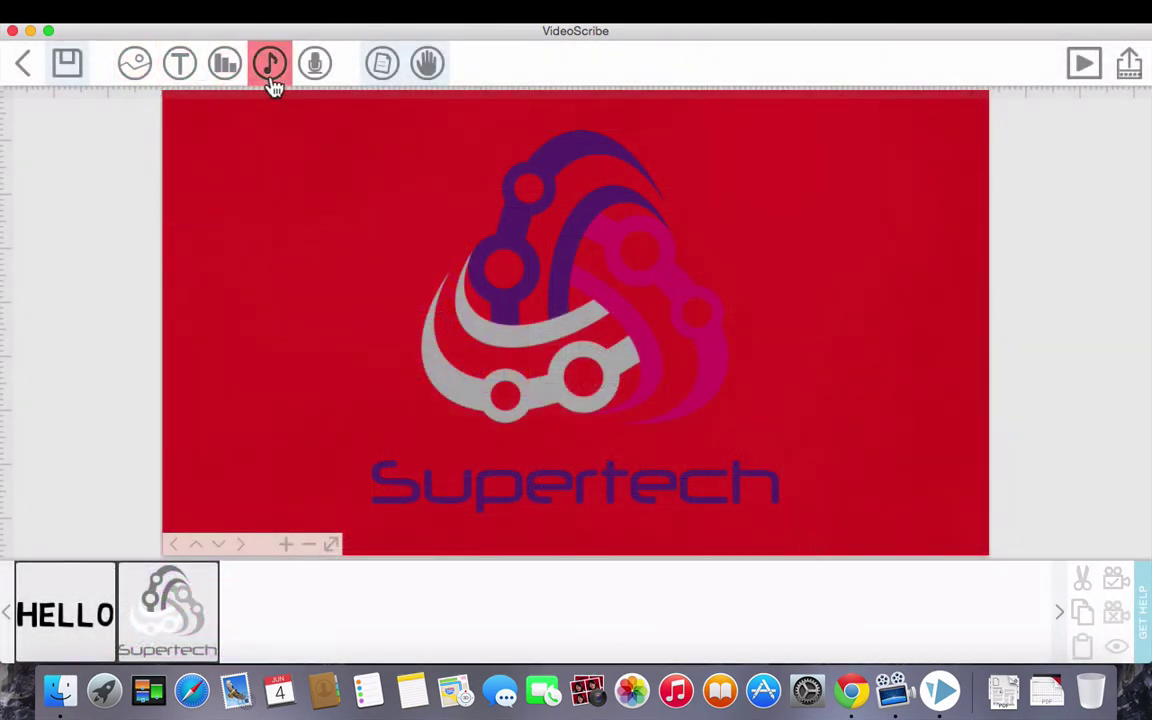
Step: Sort the music library heavy-to-calm, audition Level Up and set it as background music
{"action": "left_click", "coordinate": [270, 80]}
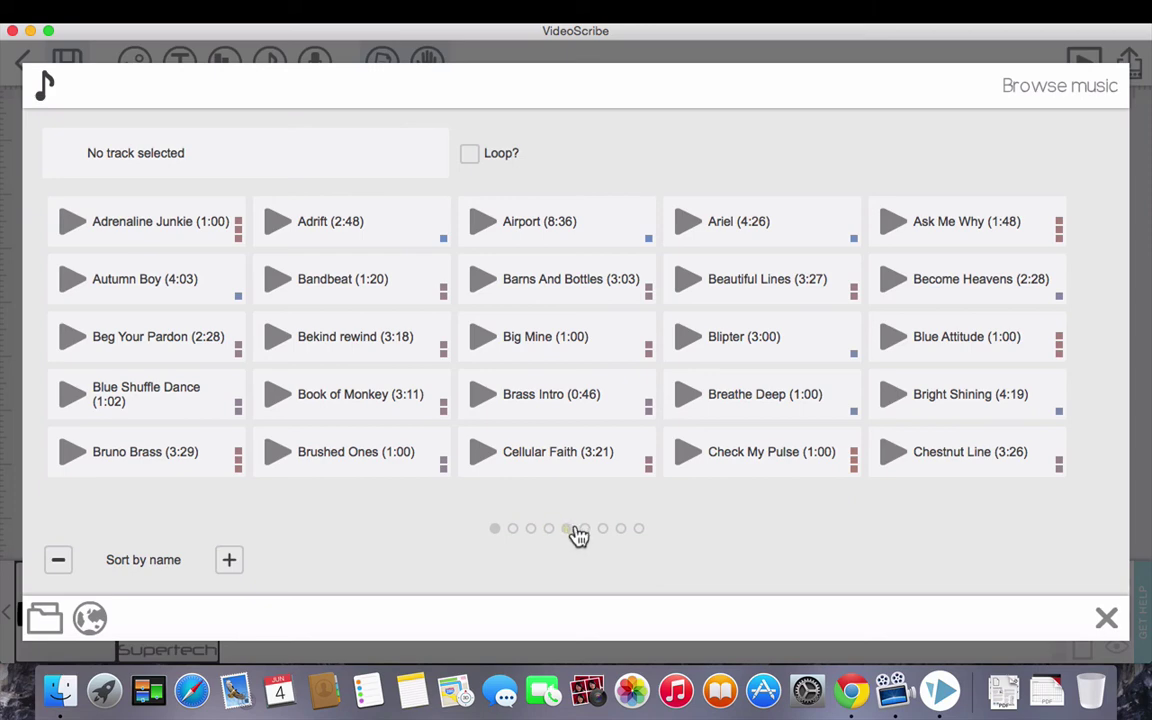
{"action": "left_click", "coordinate": [229, 558]}
{"action": "left_click", "coordinate": [229, 558]}
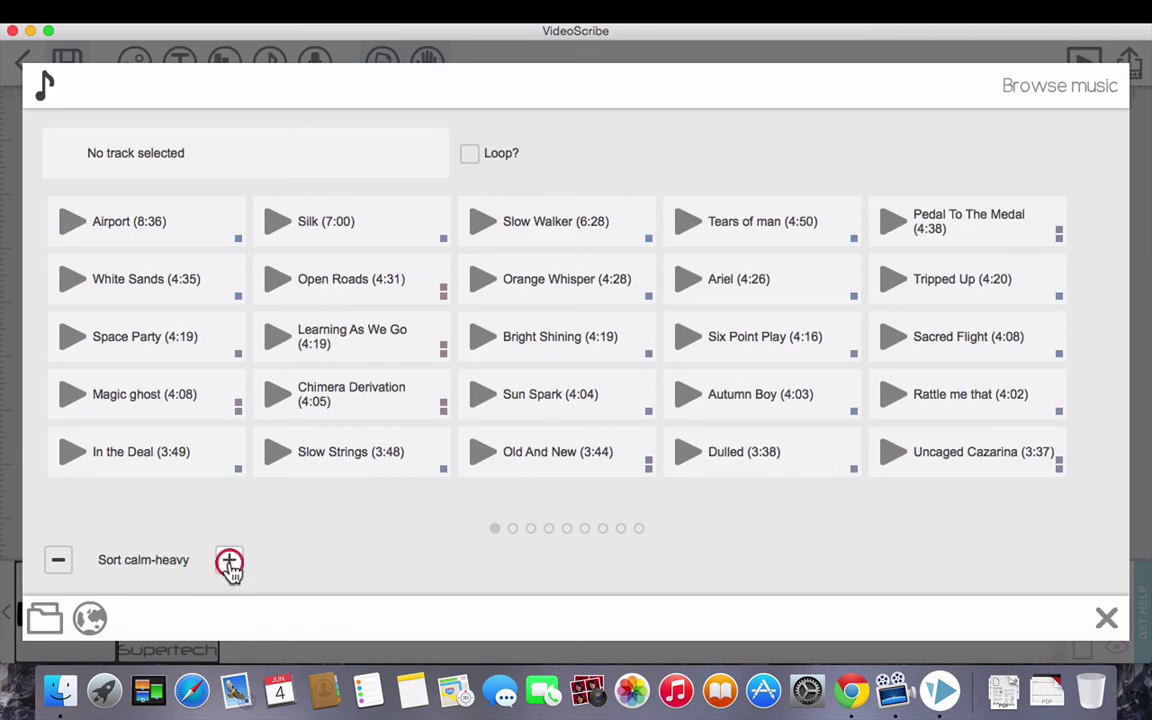
{"action": "left_click", "coordinate": [228, 560]}
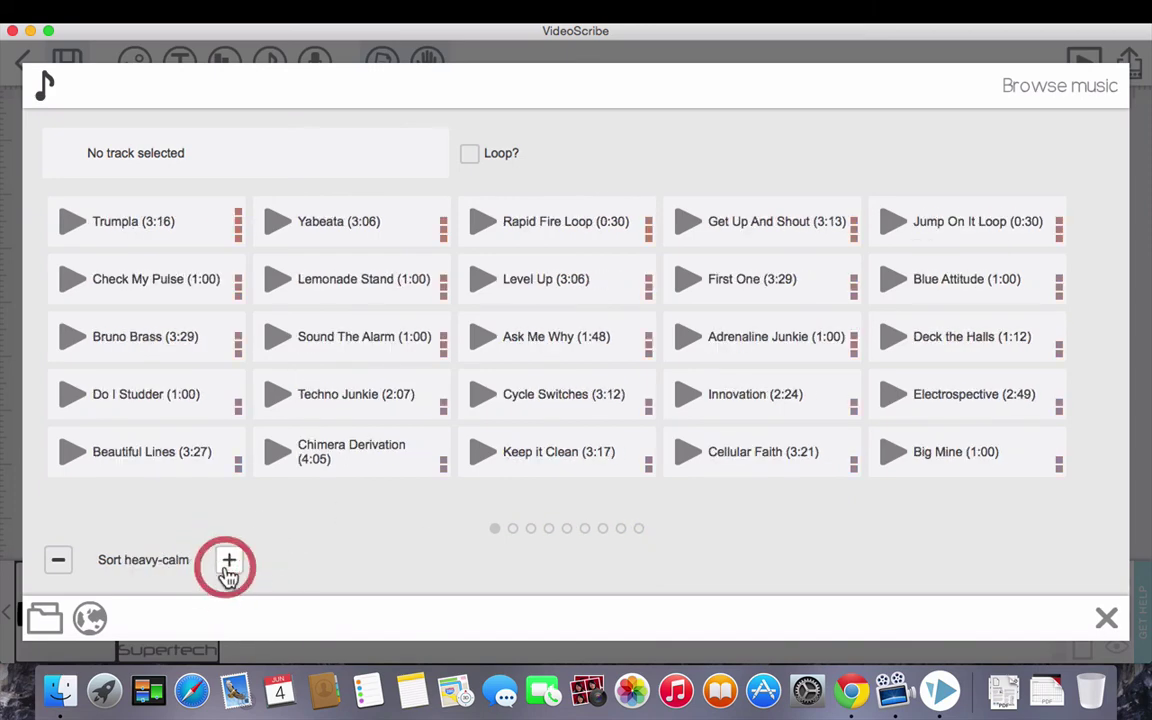
{"action": "left_click", "coordinate": [640, 530]}
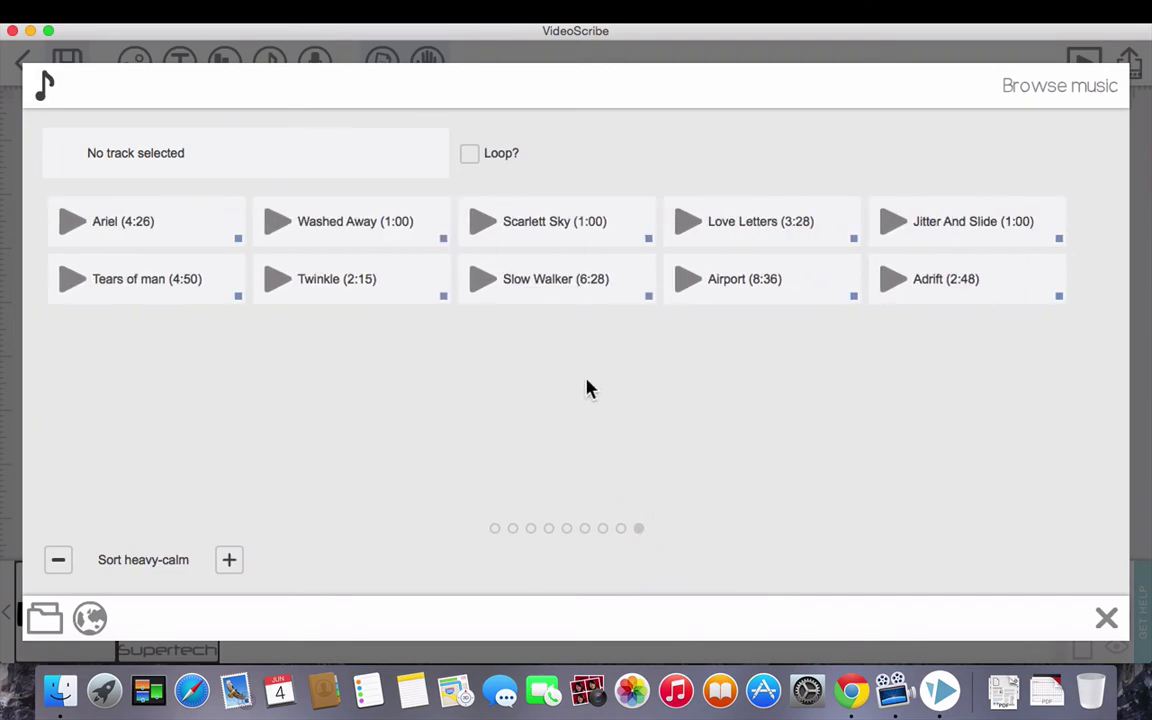
{"action": "left_click", "coordinate": [494, 530]}
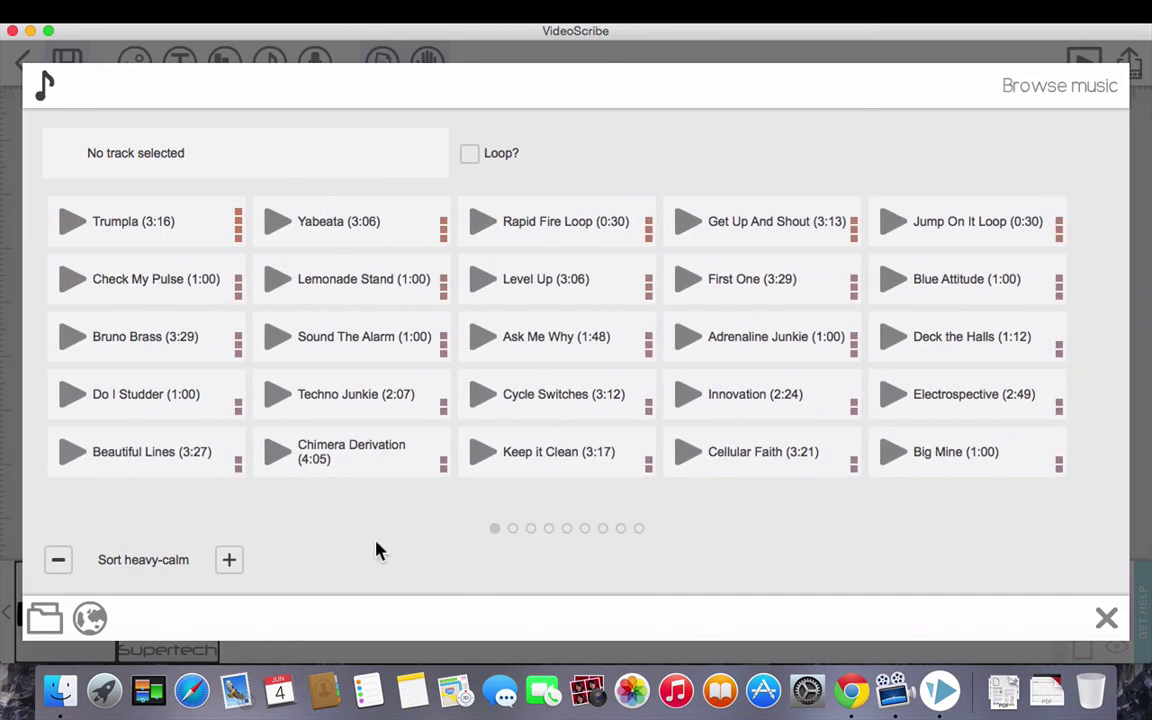
{"action": "left_click", "coordinate": [486, 282]}
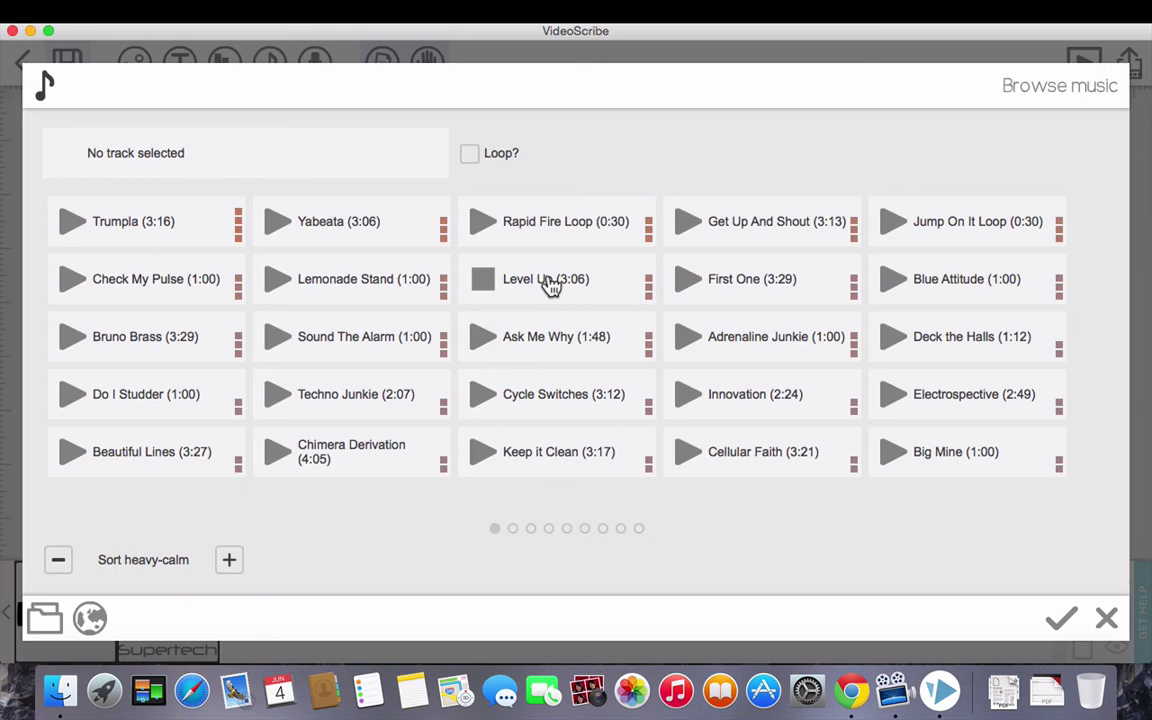
{"action": "left_click", "coordinate": [549, 283]}
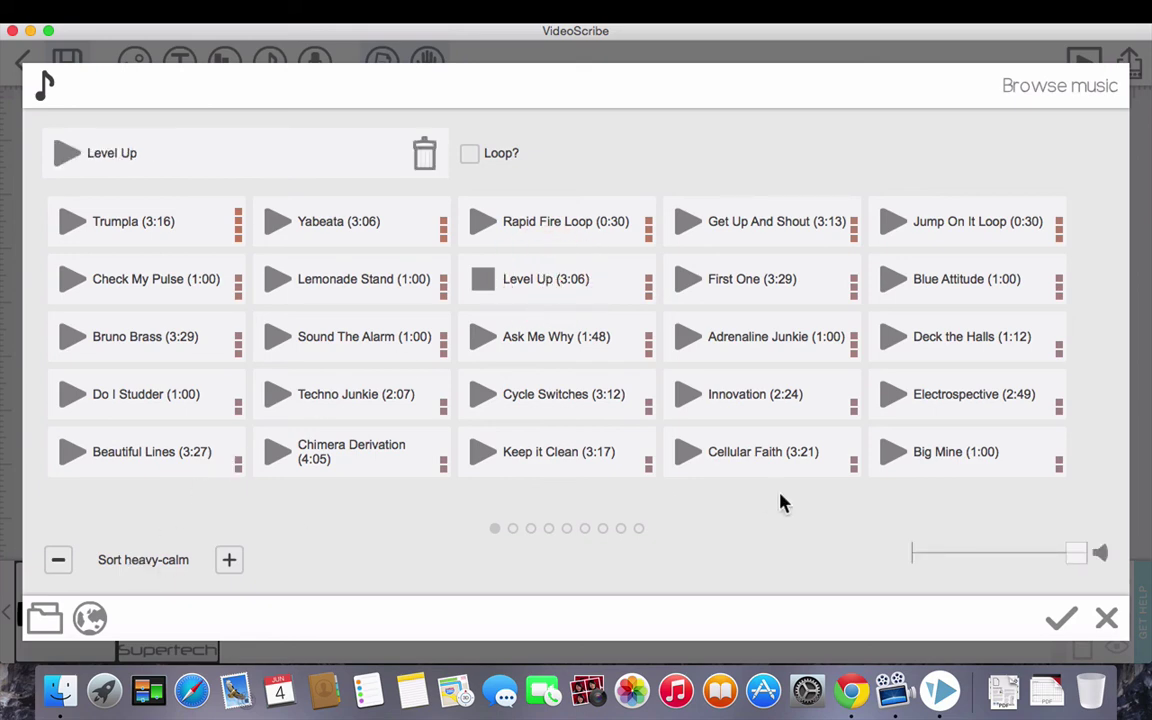
{"action": "left_click", "coordinate": [1060, 622]}
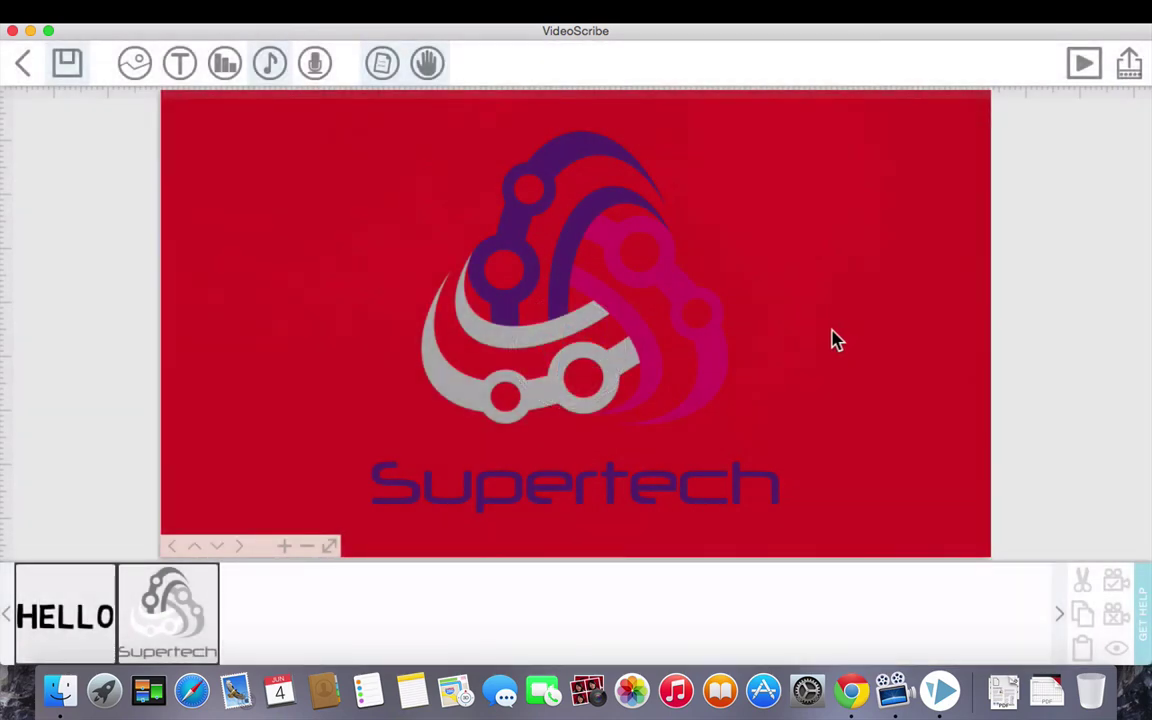
{"action": "left_click", "coordinate": [1083, 66]}
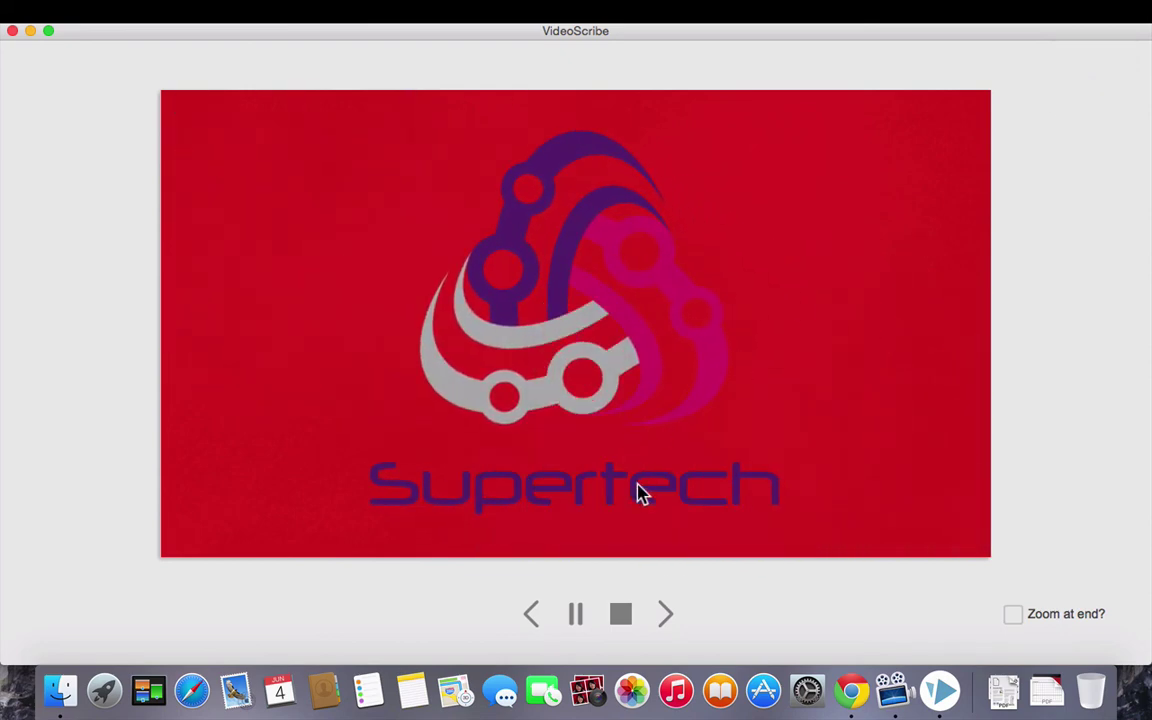
{"action": "left_click", "coordinate": [619, 610]}
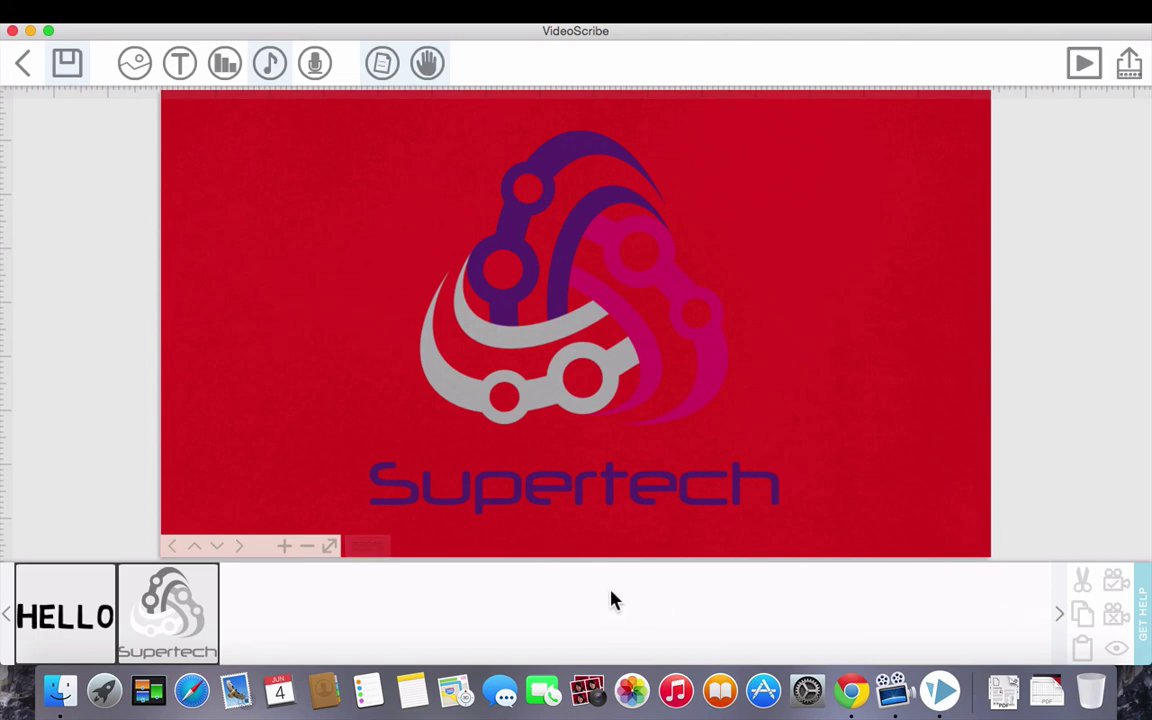